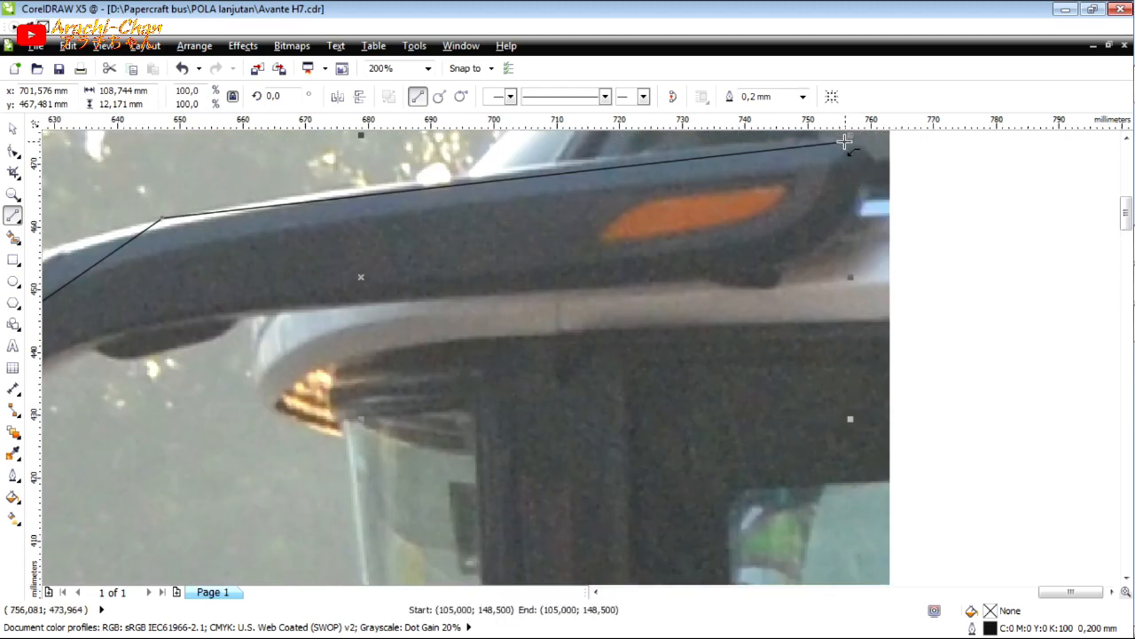
# Continue the straight-segment outline around the mirror arm's attached end and back along its lower edge to the inner bend.
pyautogui.click(864, 173)
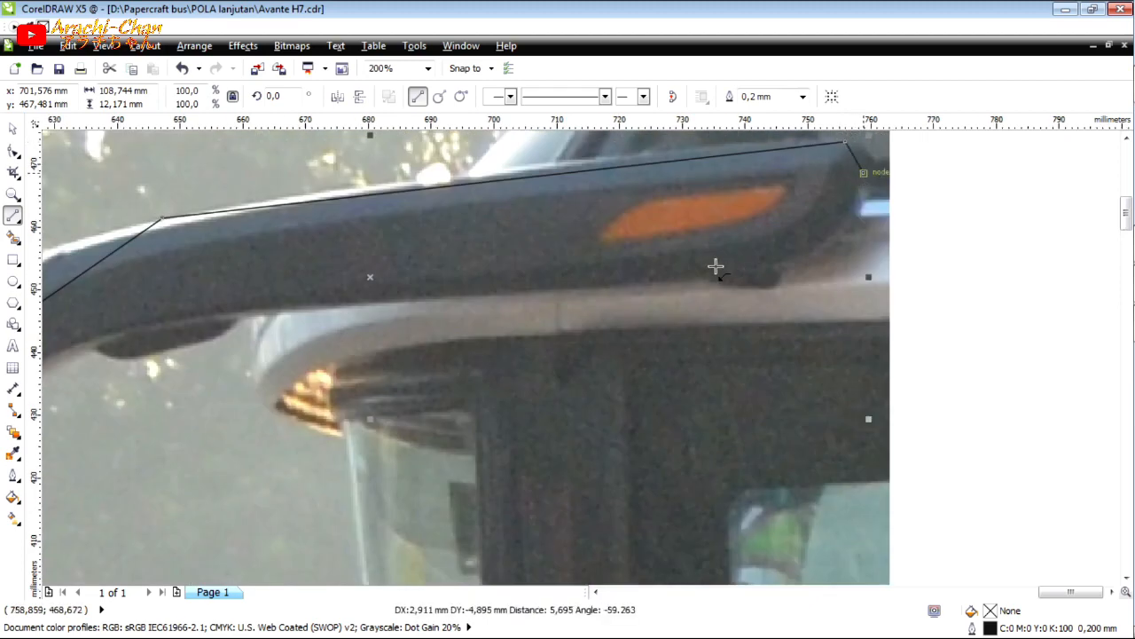
pyautogui.click(707, 274)
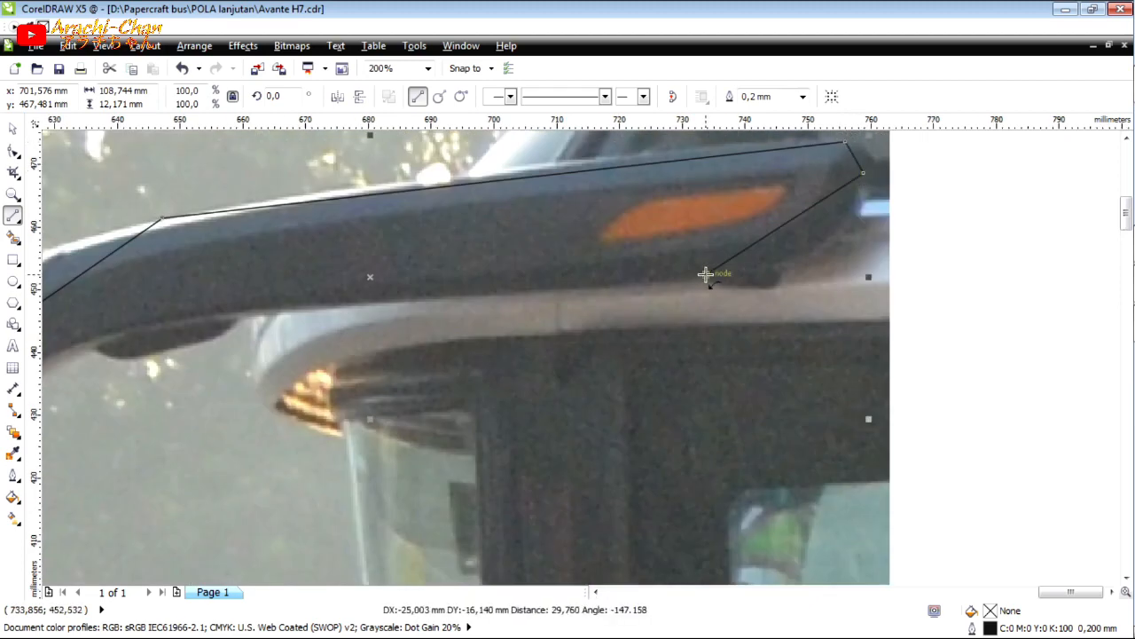
pyautogui.click(246, 308)
pyautogui.moveTo(154, 383); pyautogui.dragTo(386, 429)
# Trace both sides of the hanging mirror part with straight segments and close the outline at its lower tip, about 157 by 122 mm overall.
pyautogui.scroll(-3, 435, 321)
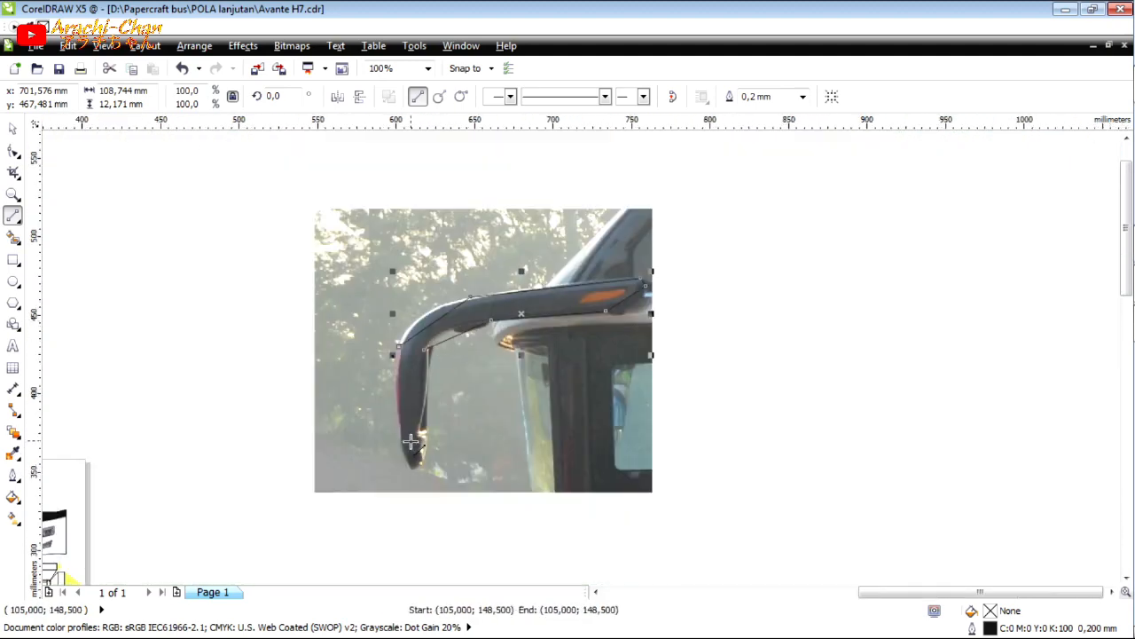
pyautogui.scroll(3, 405, 413)
pyautogui.scroll(-1, 377, 427)
pyautogui.scroll(1, 363, 388)
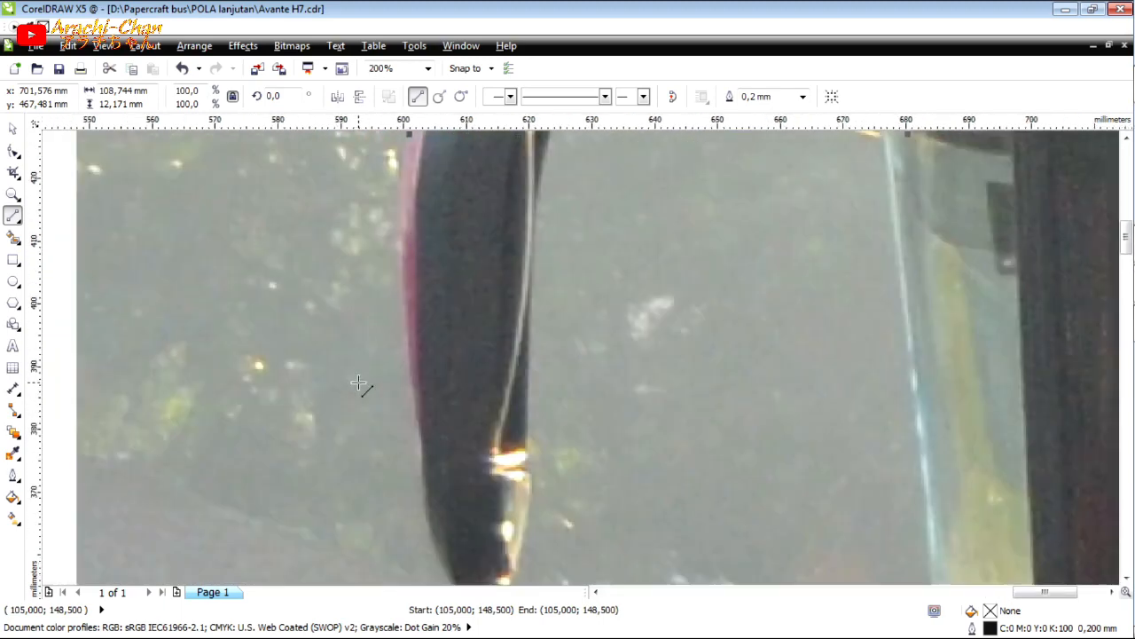
pyautogui.scroll(-1, 390, 434)
pyautogui.moveTo(390, 434); pyautogui.dragTo(393, 455)
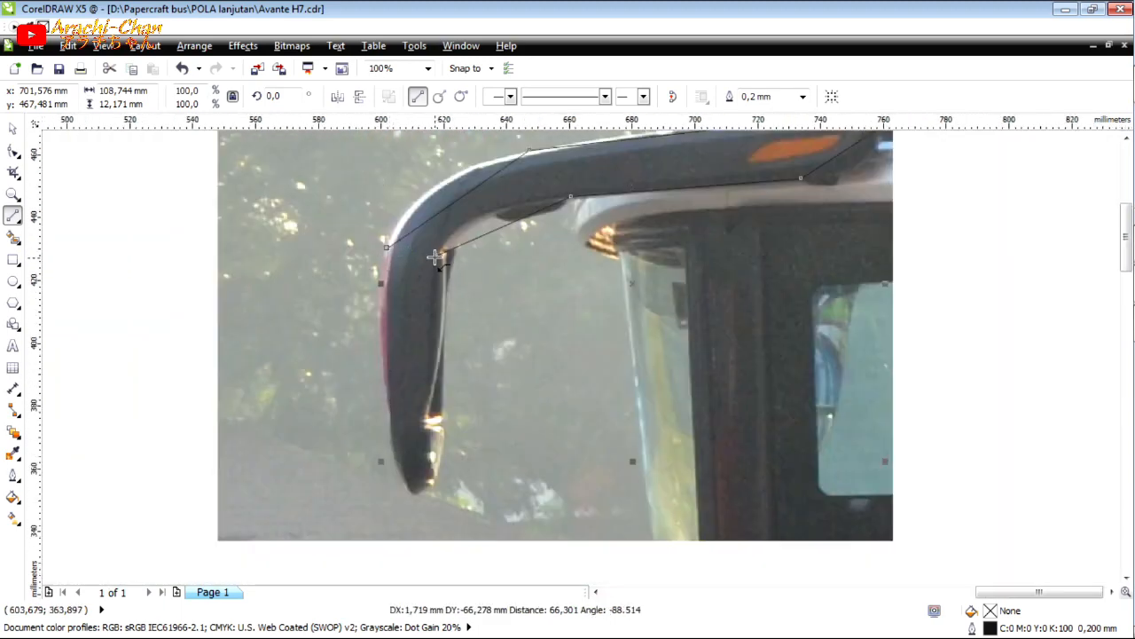
pyautogui.moveTo(436, 255); pyautogui.dragTo(436, 430)
pyautogui.click(431, 482)
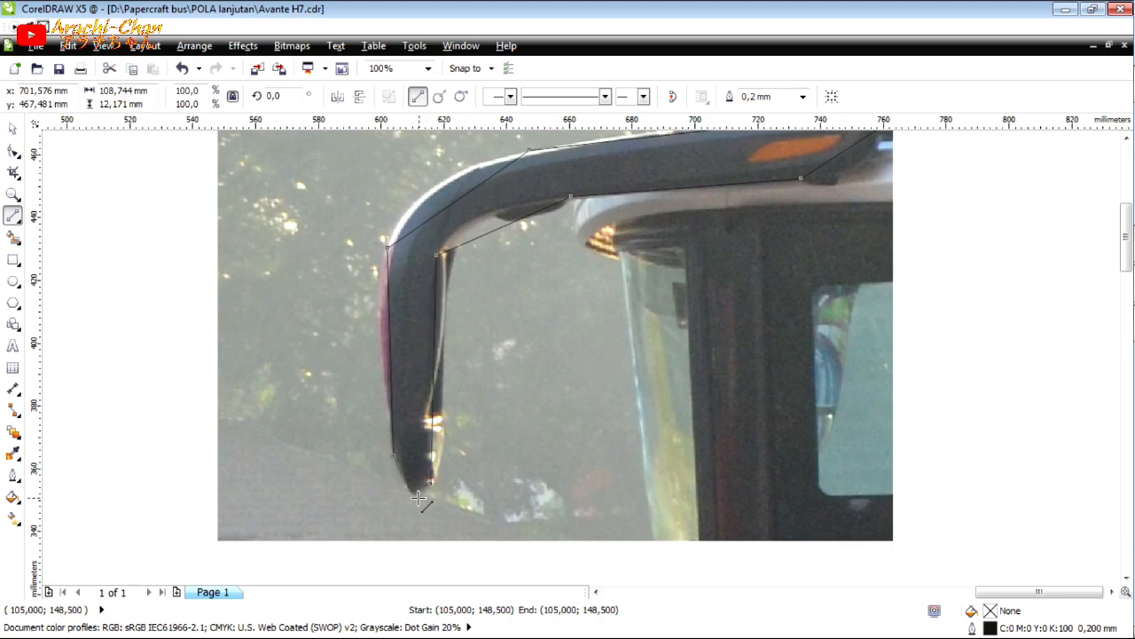
pyautogui.click(413, 492)
pyautogui.click(397, 458)
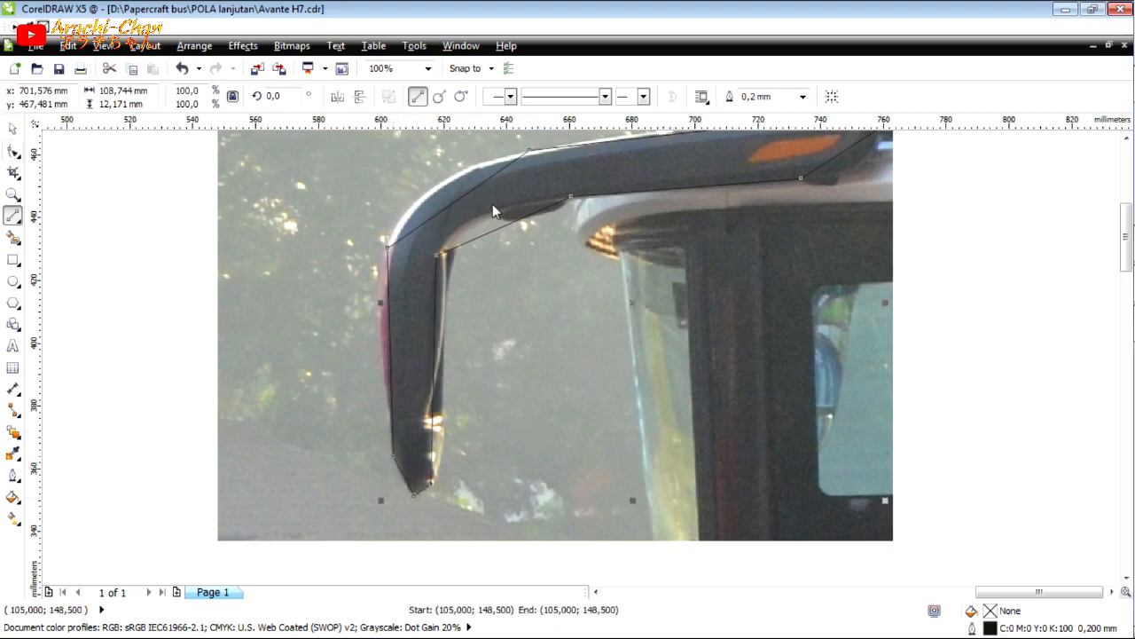
# Convert the outline's outer bend segment to a curve and shape it along the mirror arm's outer edge.
pyautogui.press('F10')
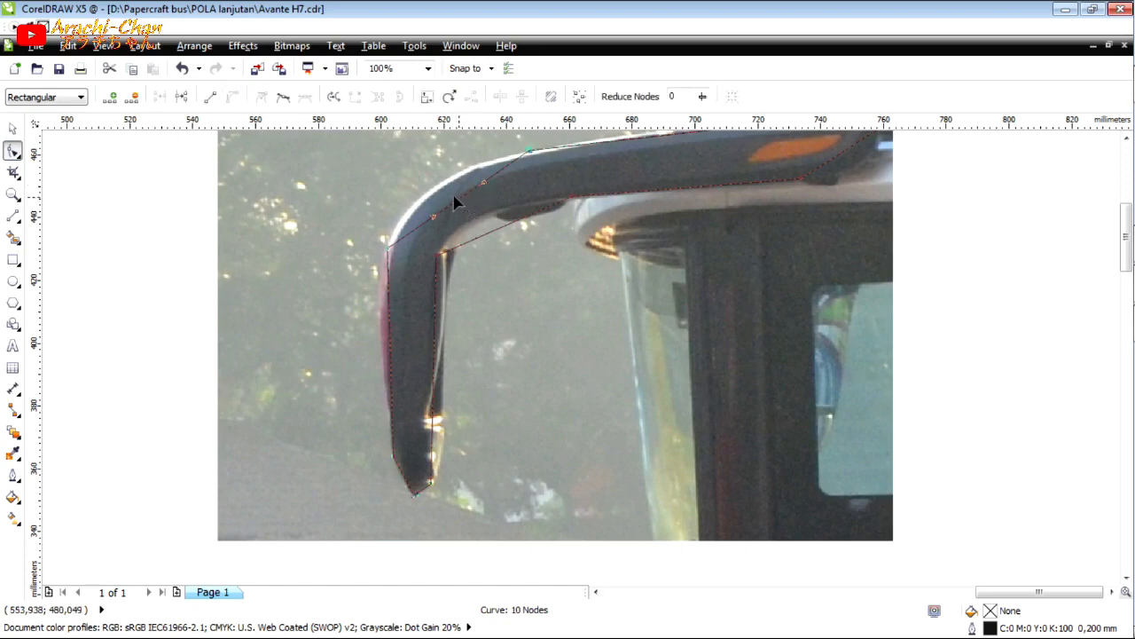
pyautogui.moveTo(437, 193); pyautogui.dragTo(411, 203)
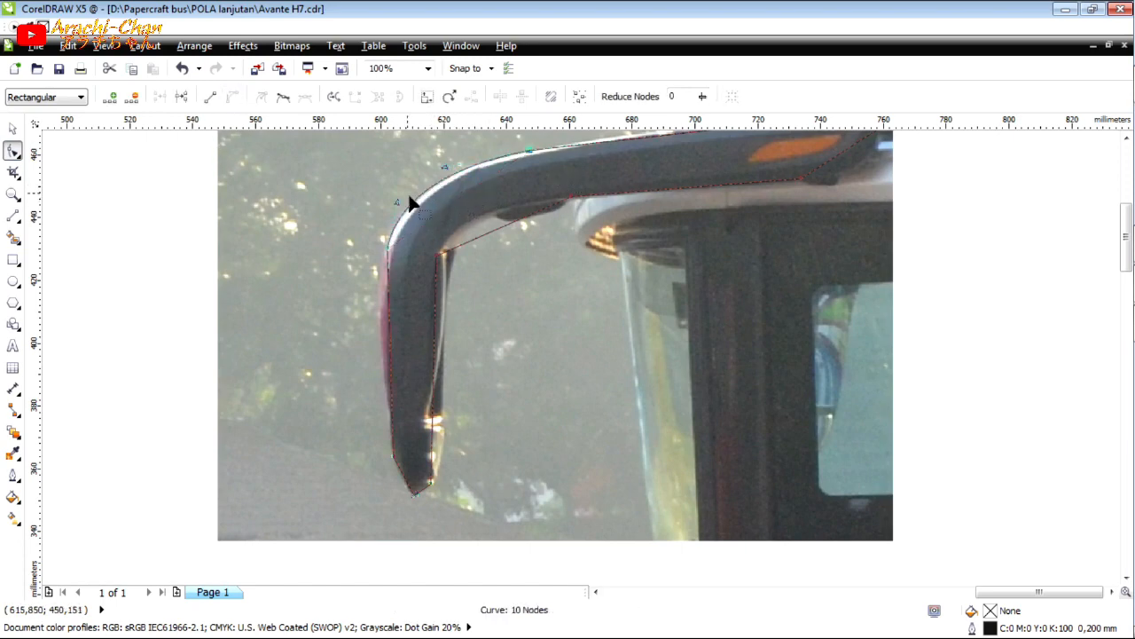
pyautogui.scroll(2, 401, 204)
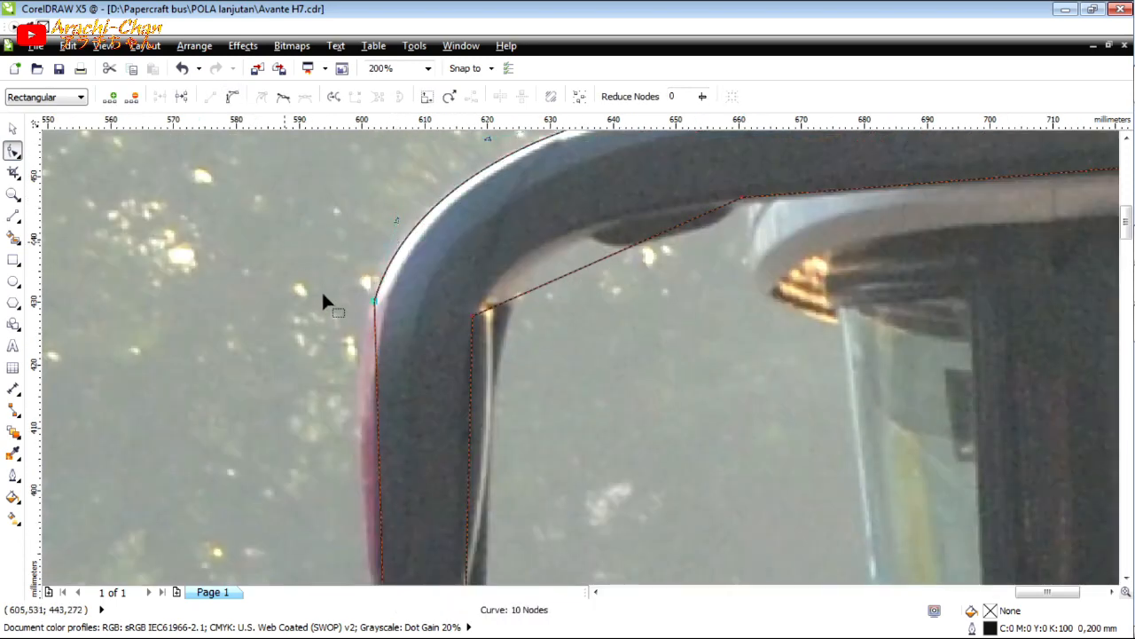
# Bow the long upper segment of the outline slightly so it follows the mirror arm's top edge.
pyautogui.scroll(-1, 321, 290)
pyautogui.scroll(-1, 322, 292)
pyautogui.scroll(2, 477, 226)
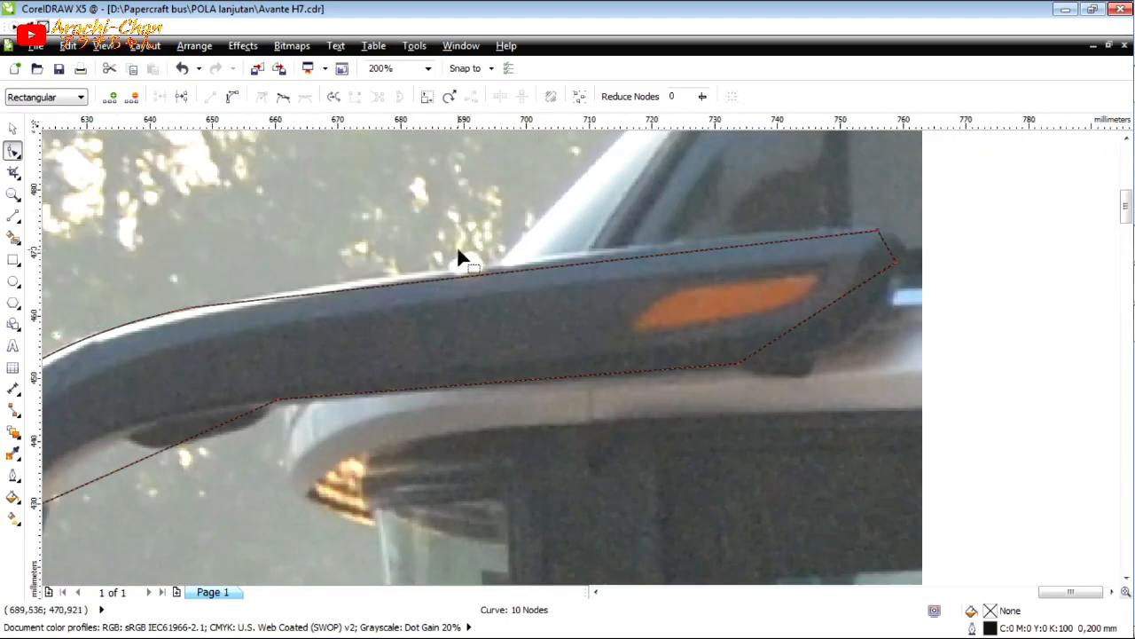
pyautogui.click(643, 268)
pyautogui.click(640, 260)
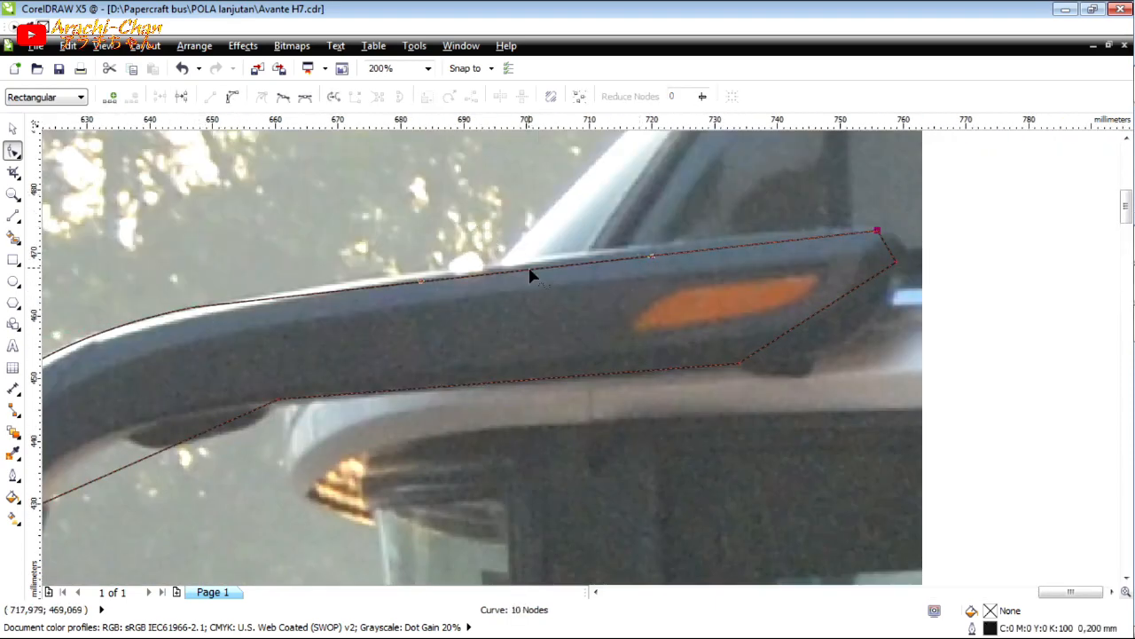
pyautogui.moveTo(534, 263); pyautogui.dragTo(553, 264)
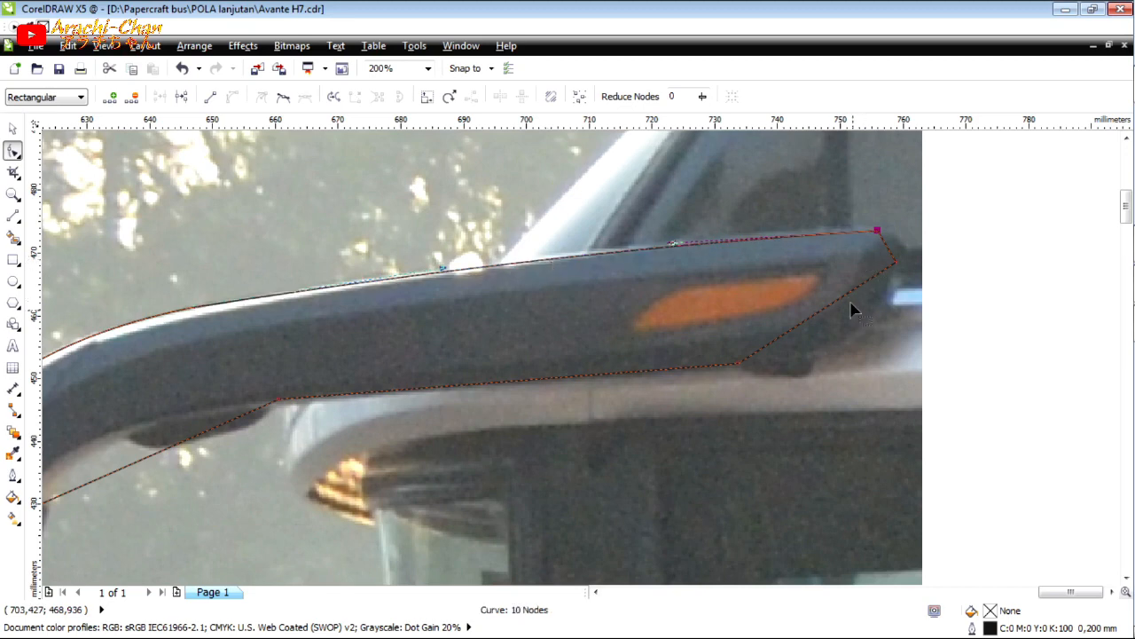
# Curve the long slanted segment and the short upper segment at the arm's attached end to match its rounded shape.
pyautogui.click(846, 293)
pyautogui.moveTo(841, 337); pyautogui.dragTo(862, 325)
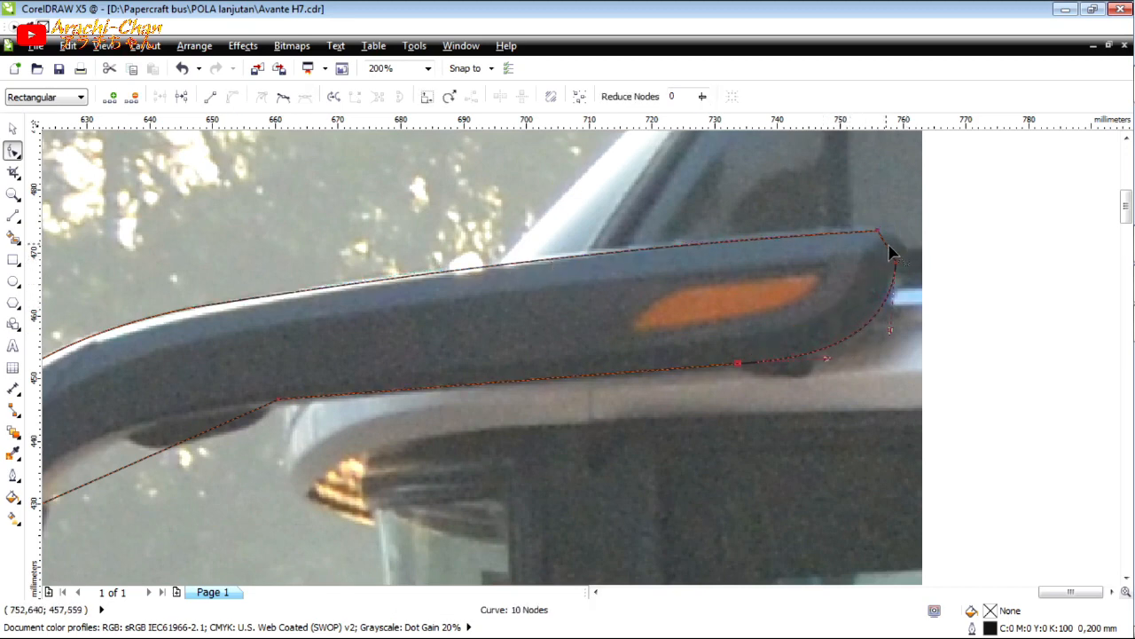
pyautogui.click(888, 245)
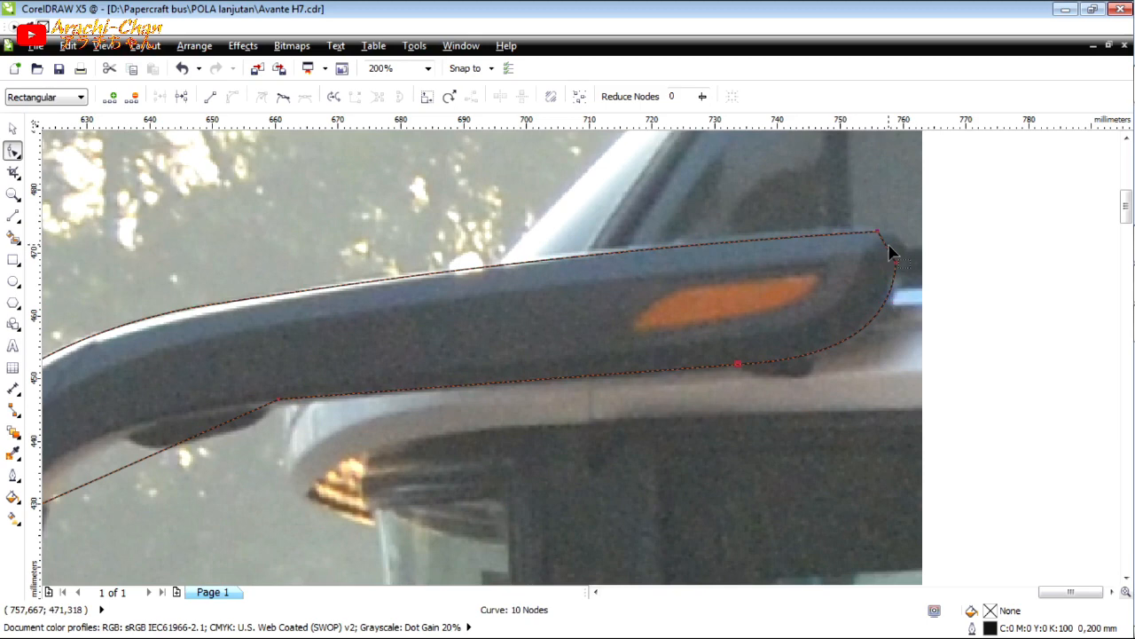
pyautogui.click(893, 255)
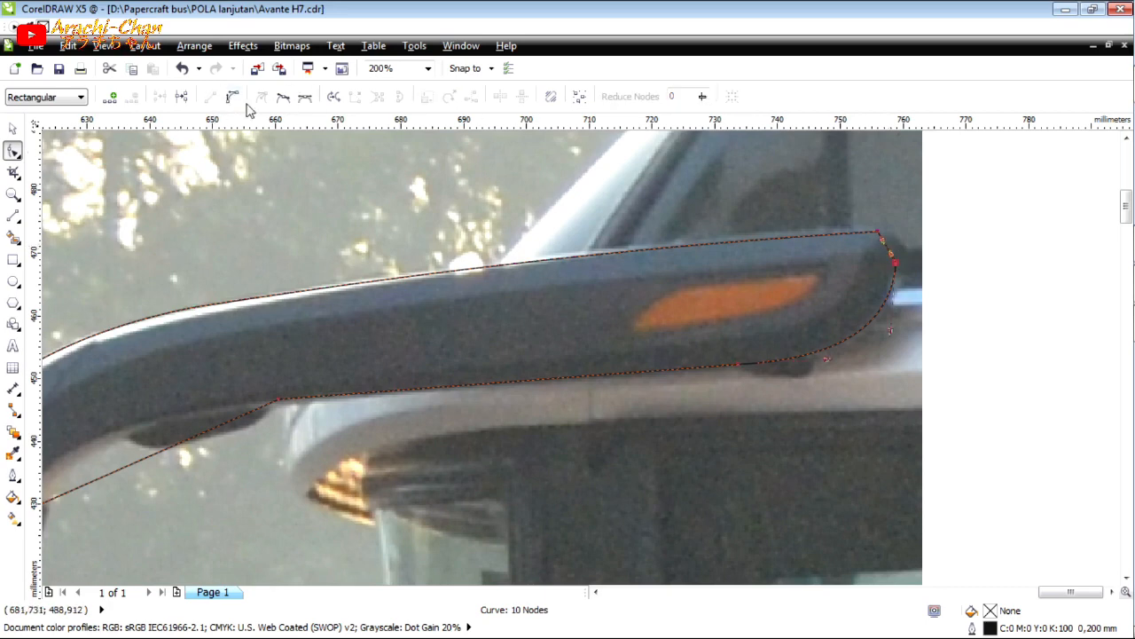
pyautogui.scroll(3, 899, 252)
pyautogui.moveTo(816, 284); pyautogui.dragTo(920, 214)
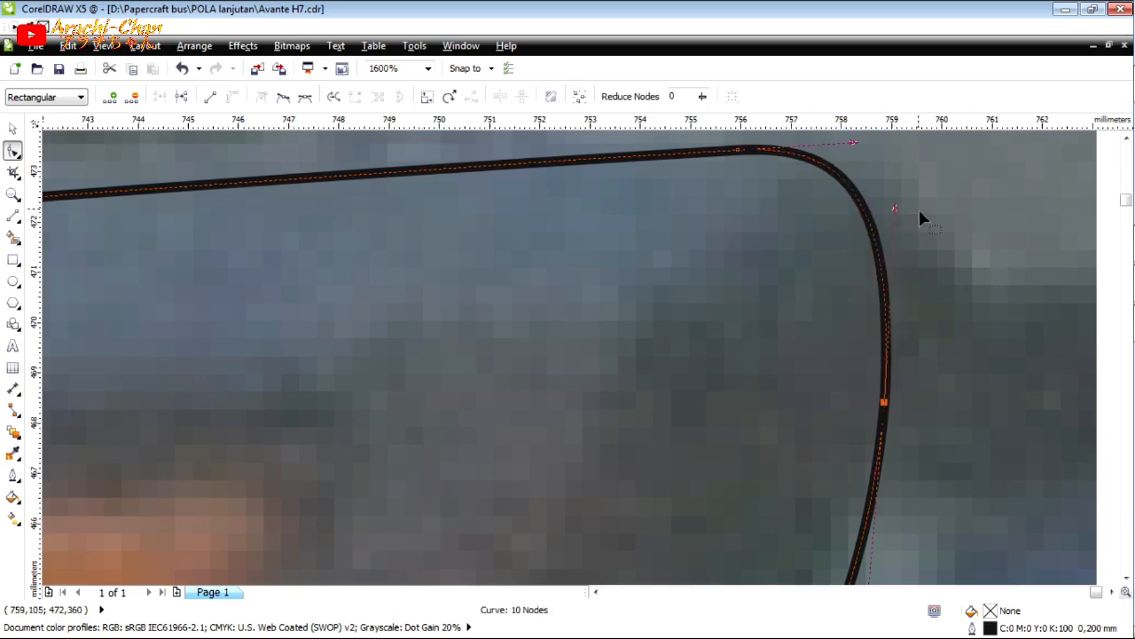
# Shift the inner corner node about 1.7 mm toward the mirror's inner edge and curve the adjoining segment along the arm's inner bend.
pyautogui.scroll(-4, 920, 209)
pyautogui.scroll(2, 379, 369)
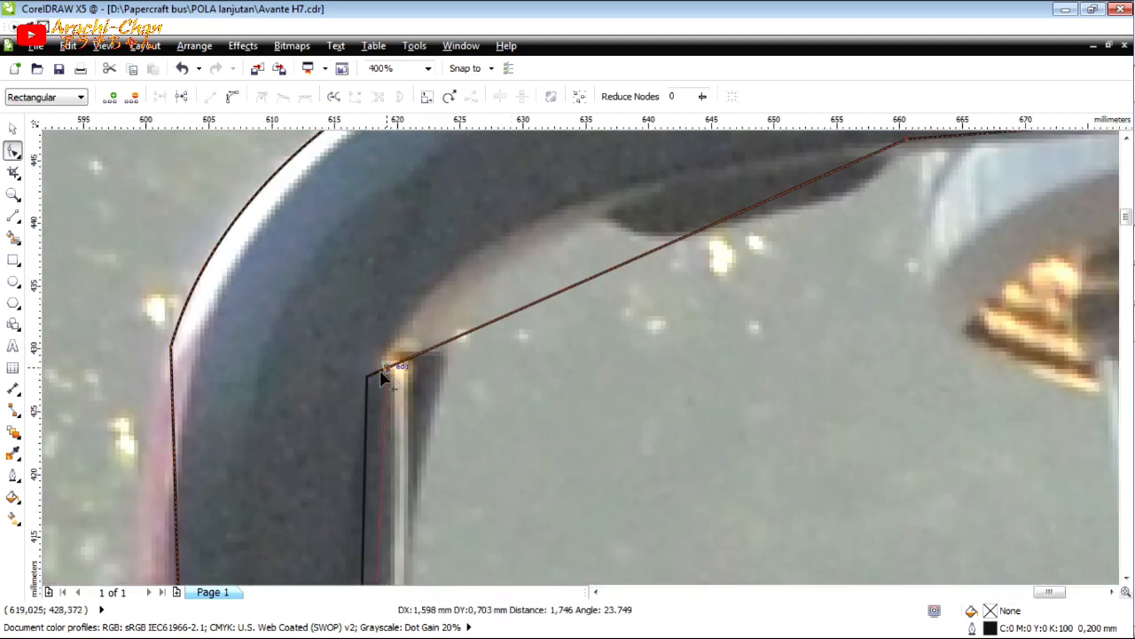
pyautogui.click(581, 282)
pyautogui.click(232, 97)
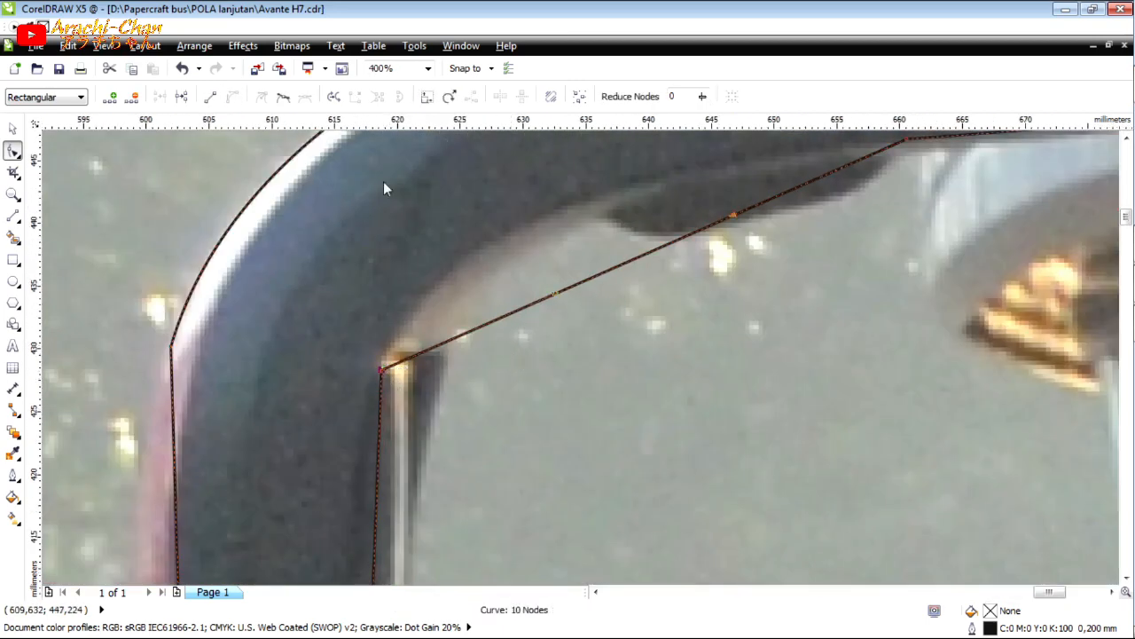
pyautogui.moveTo(589, 276); pyautogui.dragTo(520, 236)
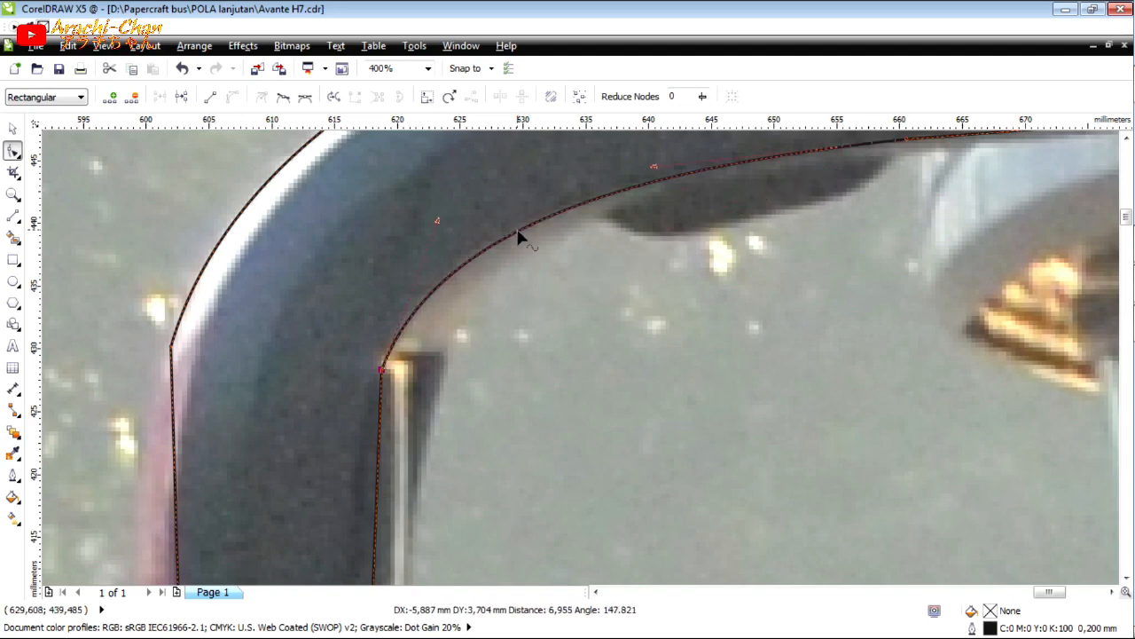
# Round the short segment at the bottom tip of the mirror outline into an outward curve.
pyautogui.scroll(-2, 598, 265)
pyautogui.scroll(4, 588, 346)
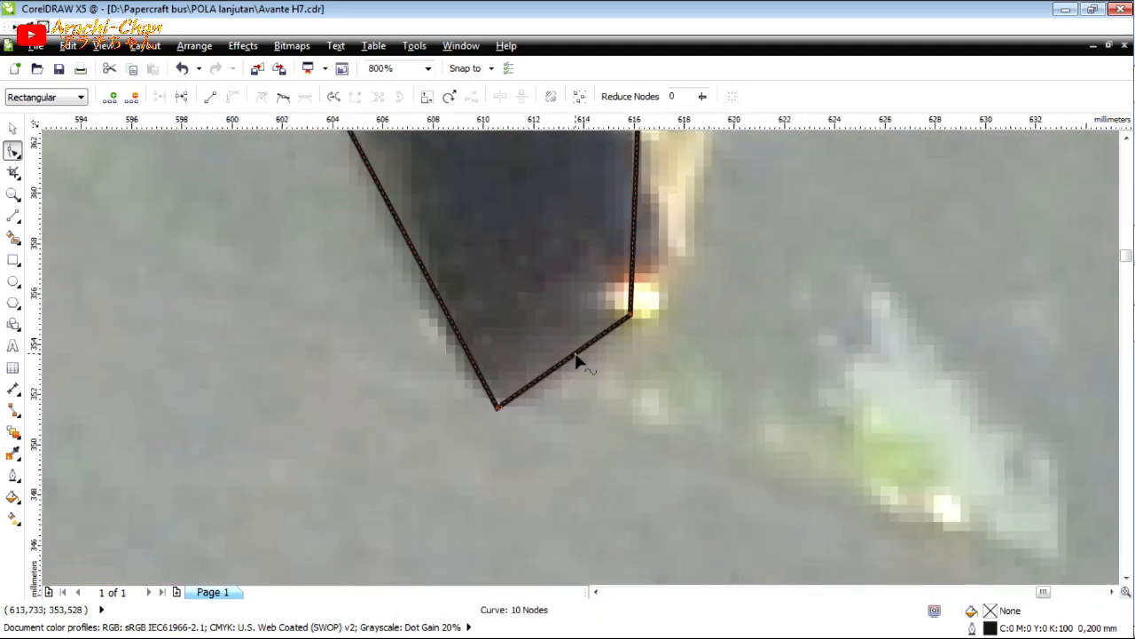
pyautogui.click(576, 358)
pyautogui.moveTo(570, 379); pyautogui.dragTo(581, 384)
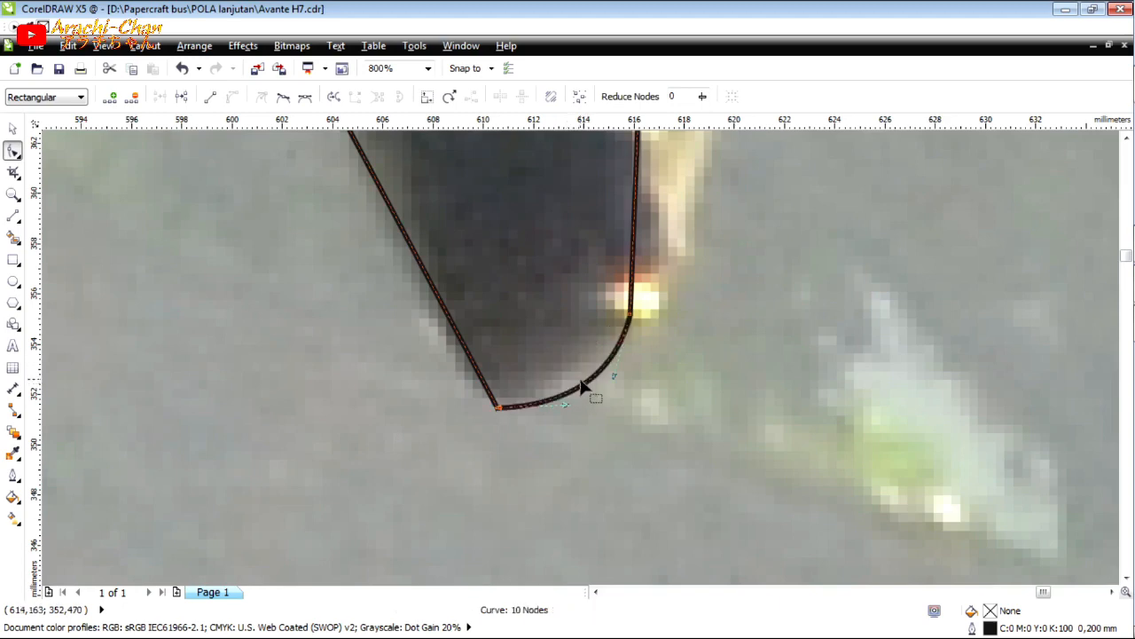
# Convert the slanted segment on the outer side of the mirror's lower tip to a curve and bend it along the photo edge.
pyautogui.scroll(-1, 646, 426)
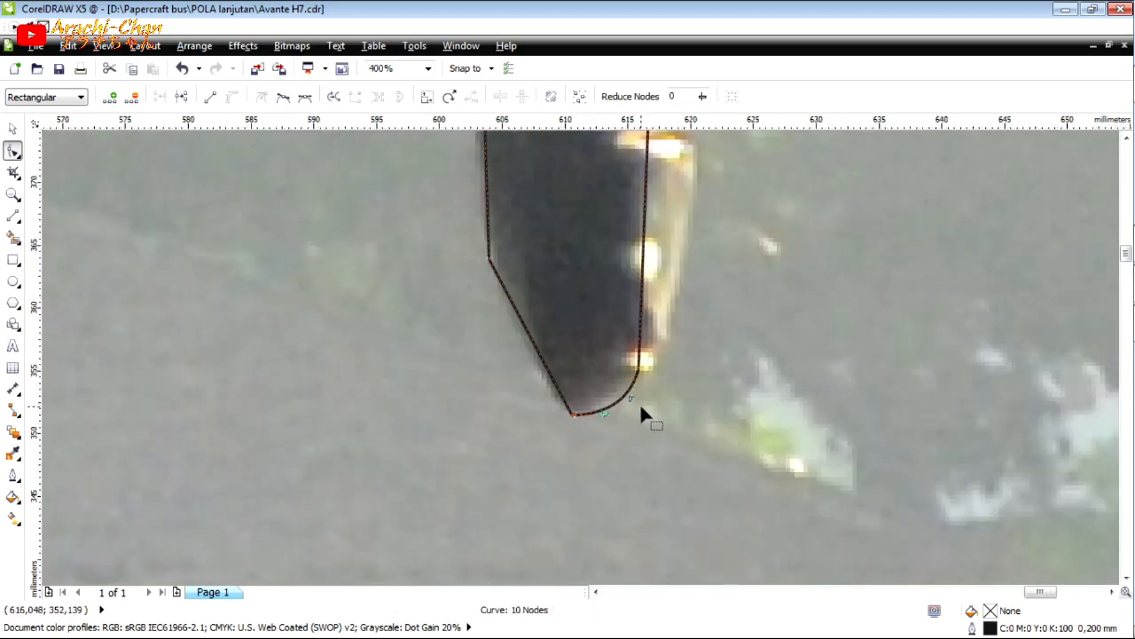
pyautogui.scroll(-1, 642, 436)
pyautogui.scroll(1, 606, 400)
pyautogui.click(575, 388)
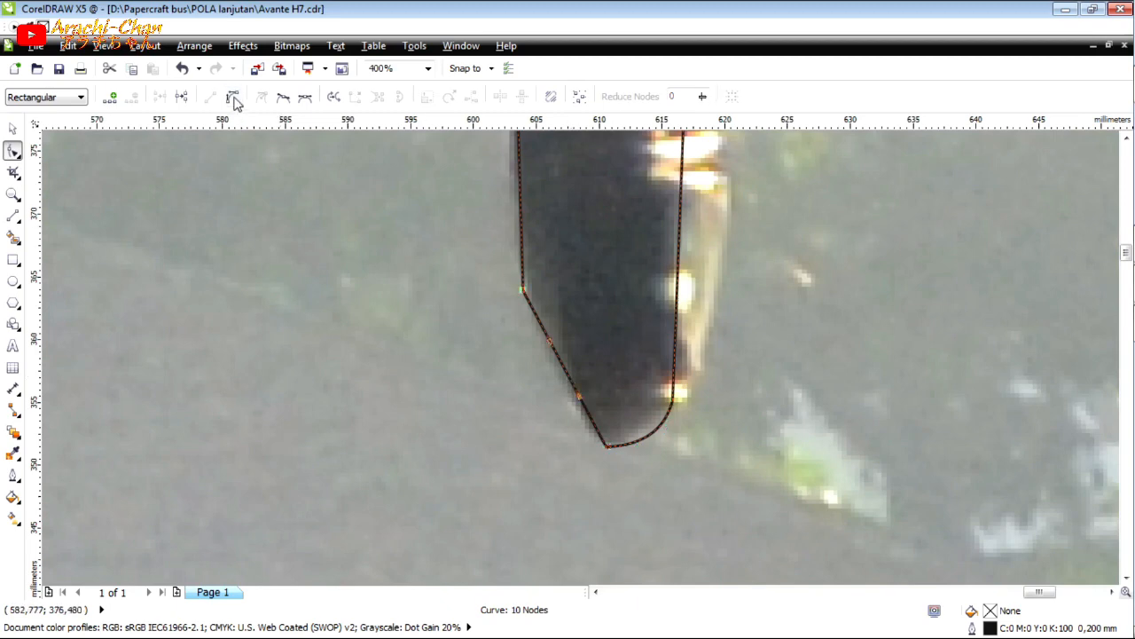
pyautogui.click(235, 99)
pyautogui.moveTo(558, 383)
pyautogui.mouseDown()
pyautogui.moveTo(568, 405)
pyautogui.moveTo(555, 372)
pyautogui.mouseUp()
# Draw a closed four-sided outline about 32 mm long around the orange lamp on the mirror arm.
pyautogui.scroll(-2, 569, 387)
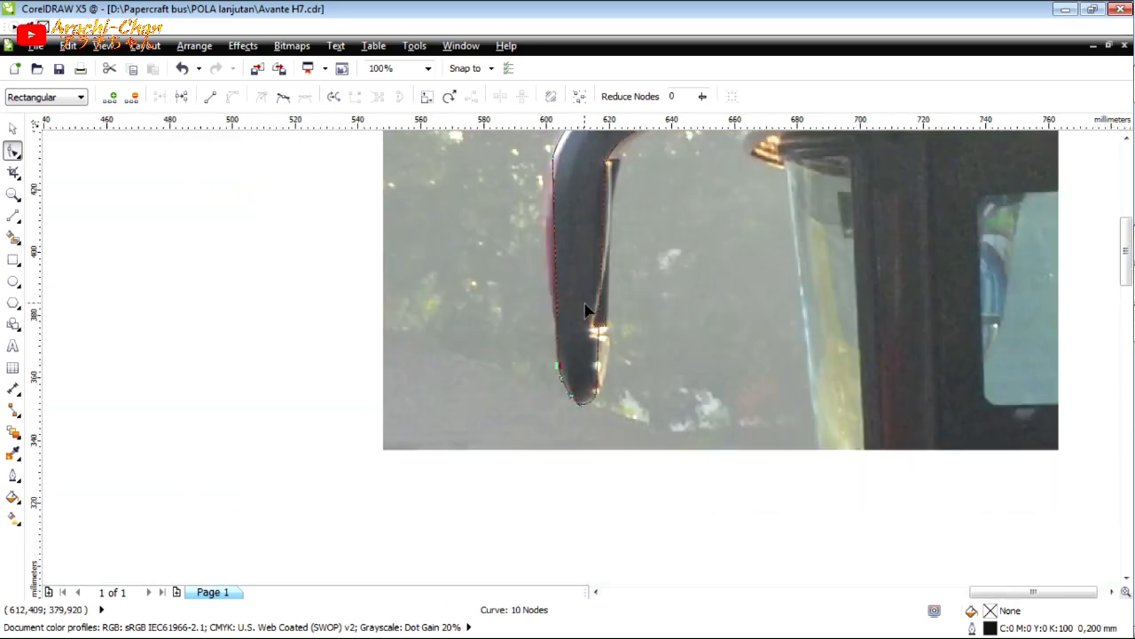
pyautogui.scroll(-1, 626, 322)
pyautogui.scroll(2, 849, 157)
pyautogui.click(14, 215)
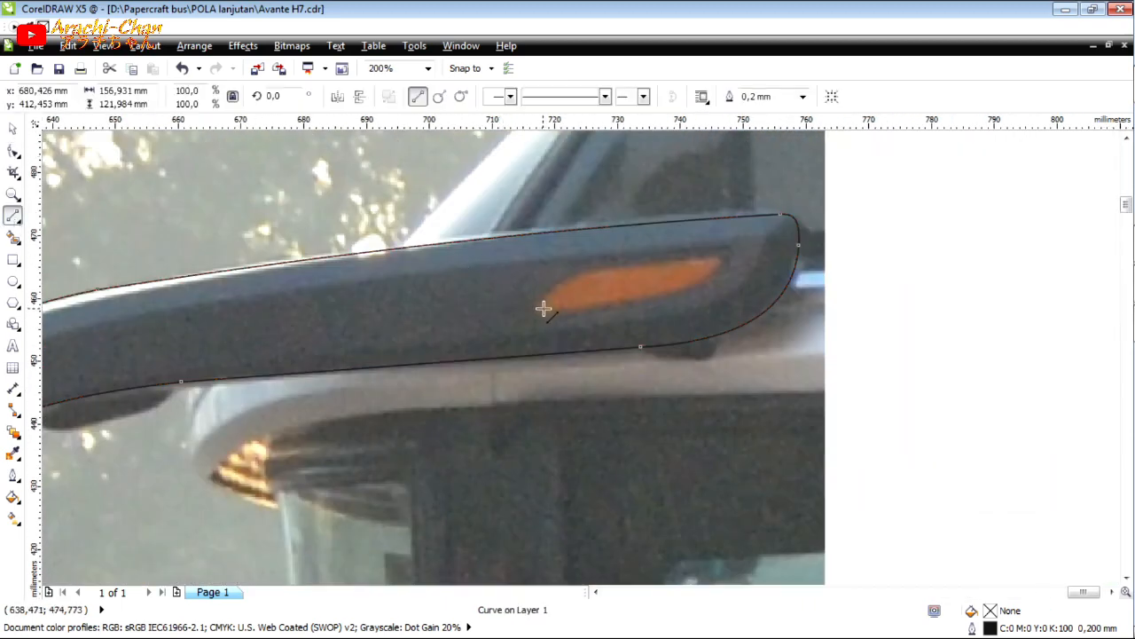
pyautogui.scroll(1, 539, 305)
pyautogui.click(511, 330)
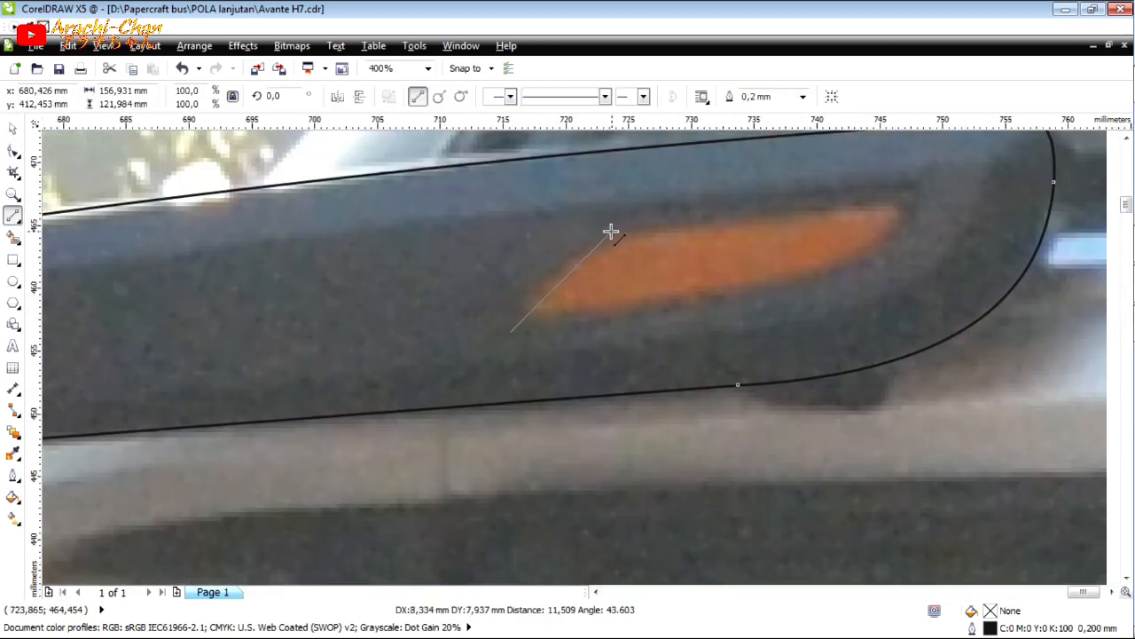
pyautogui.click(610, 231)
pyautogui.click(907, 201)
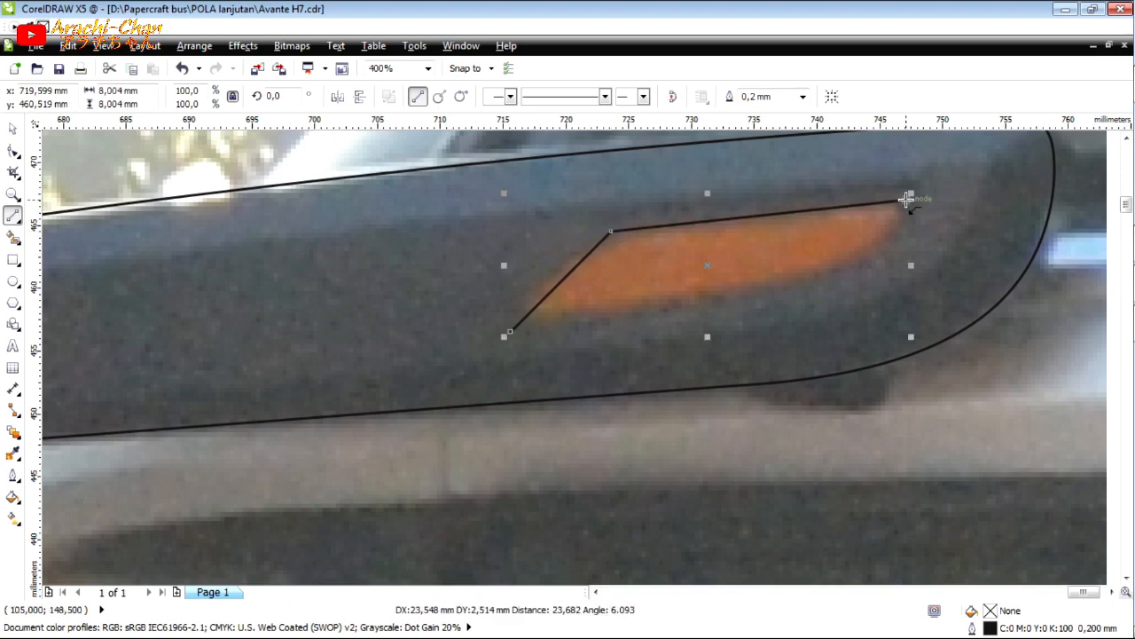
pyautogui.click(797, 281)
pyautogui.click(511, 330)
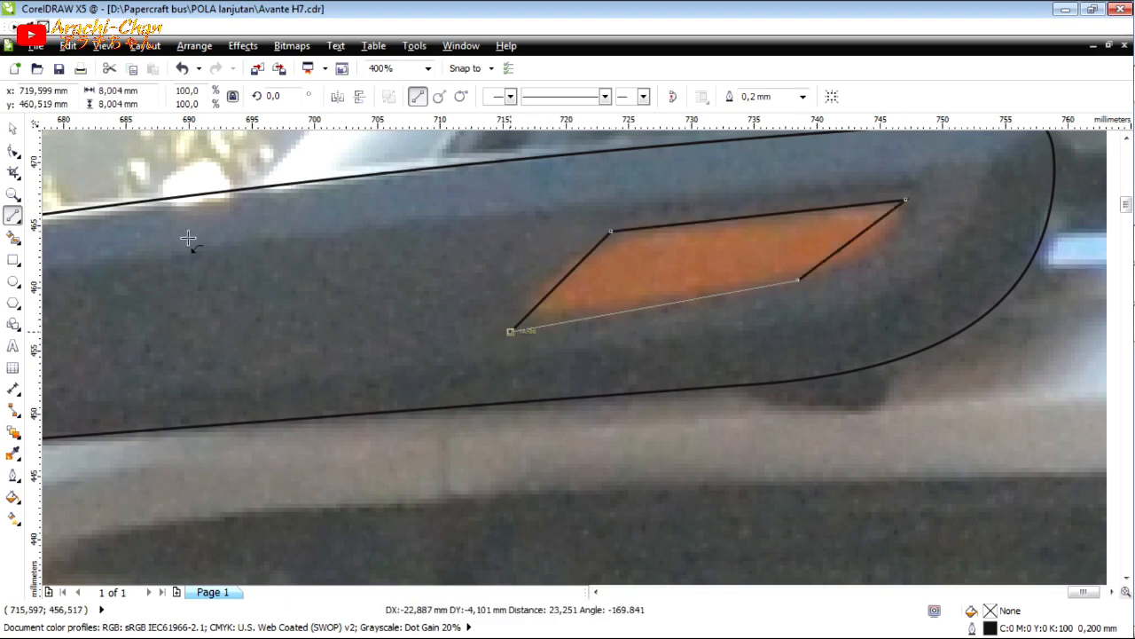
pyautogui.click(510, 331)
# Curve the lamp outline's slanted end nearest the bus and move its lower two corner nodes onto the orange lamp's edge.
pyautogui.press('F10')
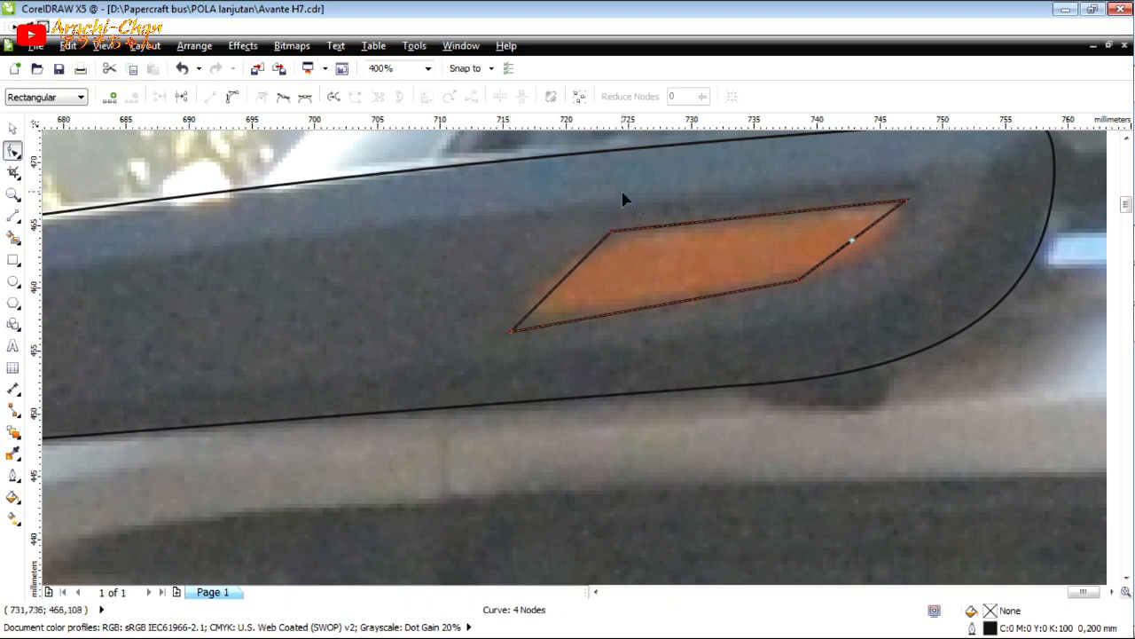
pyautogui.moveTo(859, 248); pyautogui.dragTo(786, 275)
pyautogui.moveTo(510, 337); pyautogui.dragTo(535, 323)
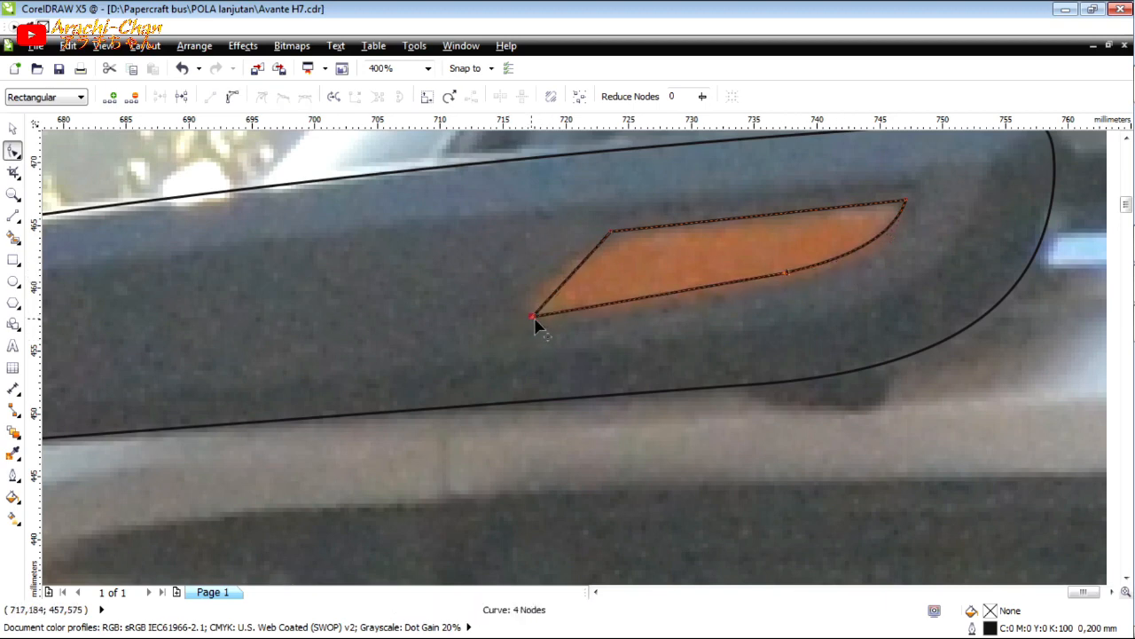
pyautogui.scroll(-3, 820, 306)
pyautogui.scroll(4, 836, 317)
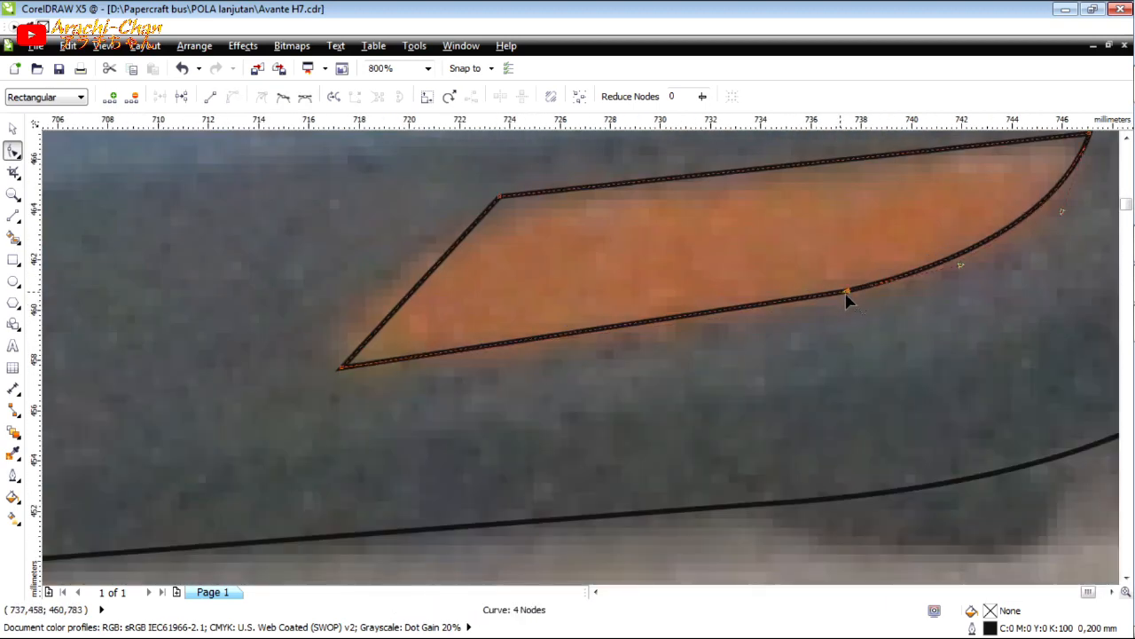
# Move the mirror reference photo clear of the traced outlines and delete it.
pyautogui.scroll(-10, 847, 301)
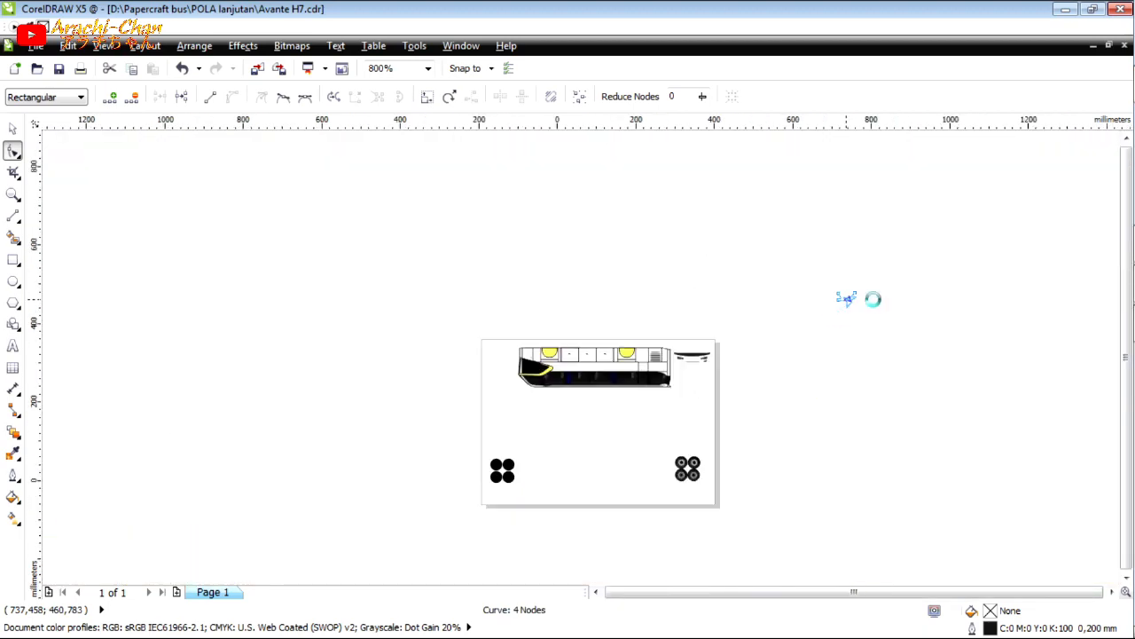
pyautogui.scroll(6, 847, 306)
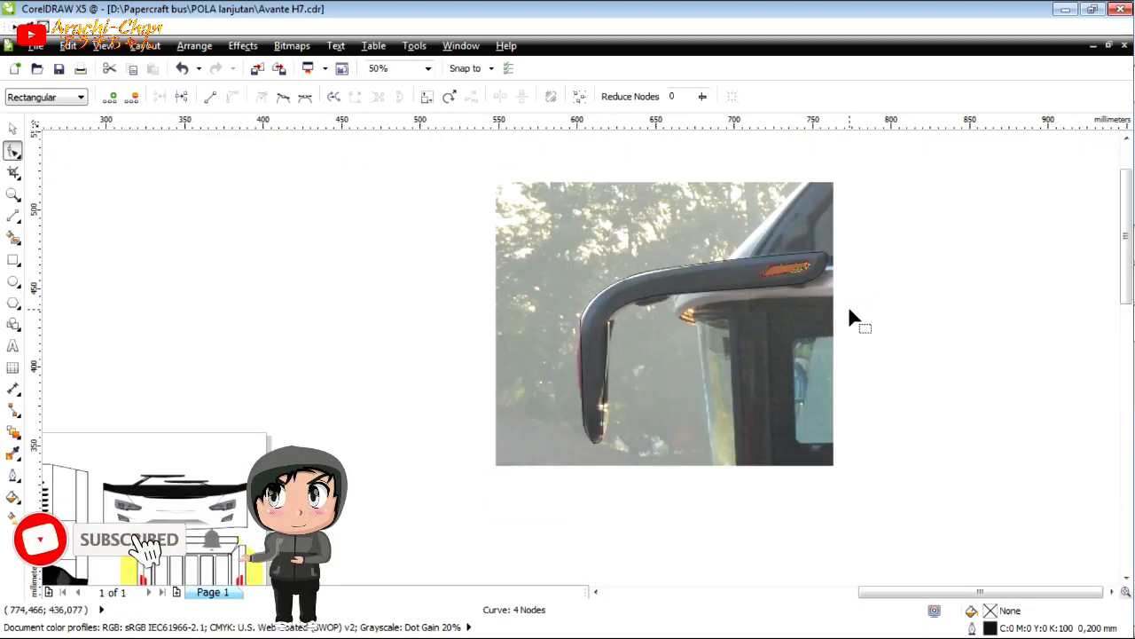
pyautogui.click(12, 132)
pyautogui.click(538, 258)
pyautogui.scroll(-2, 527, 274)
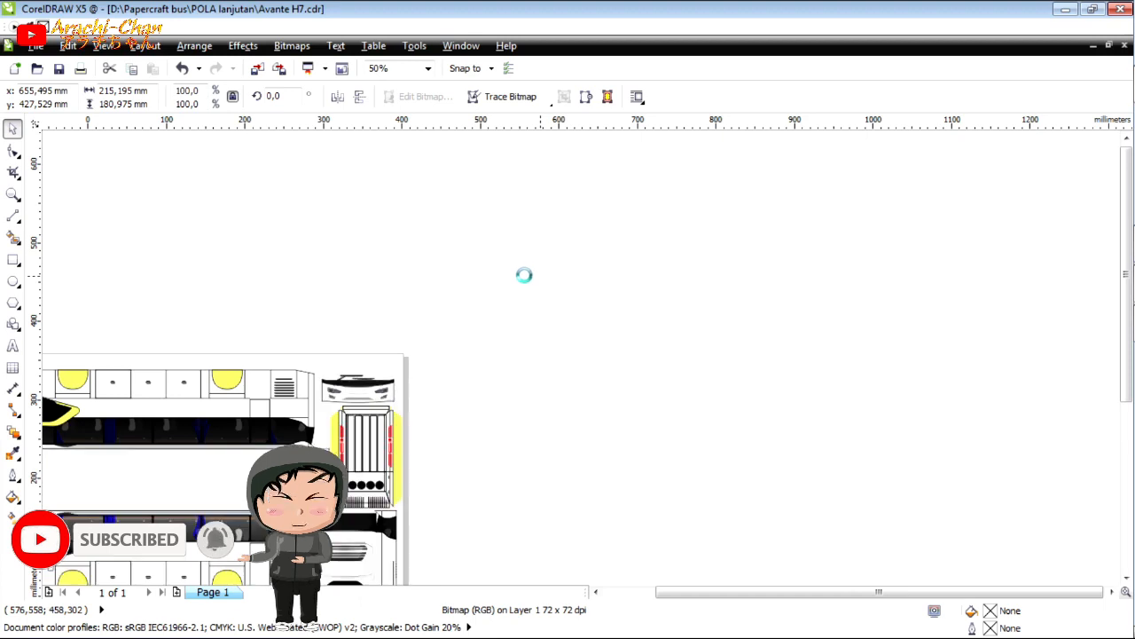
pyautogui.moveTo(522, 275); pyautogui.dragTo(755, 270)
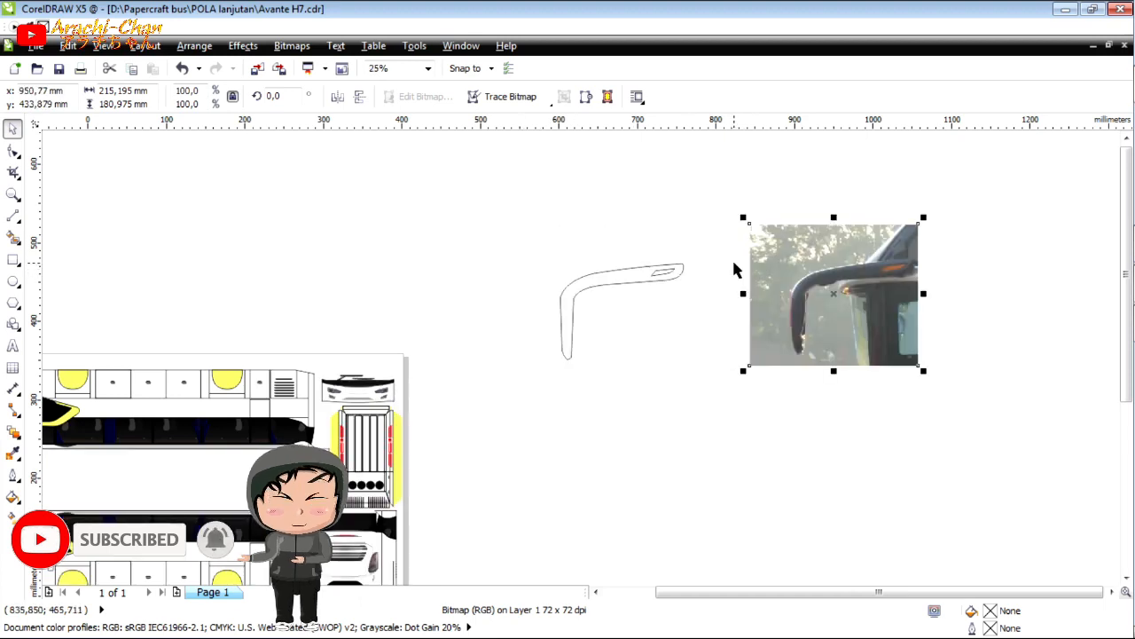
pyautogui.click(266, 203)
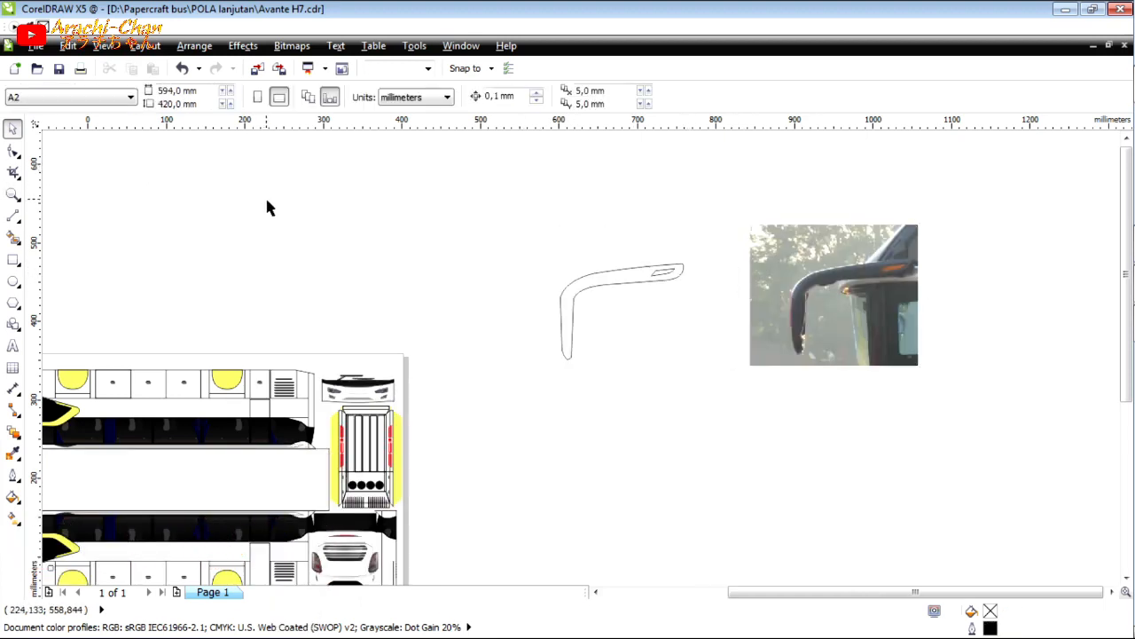
pyautogui.click(802, 292)
pyautogui.scroll(4, 803, 293)
pyautogui.press('Delete')
pyautogui.scroll(-4, 803, 292)
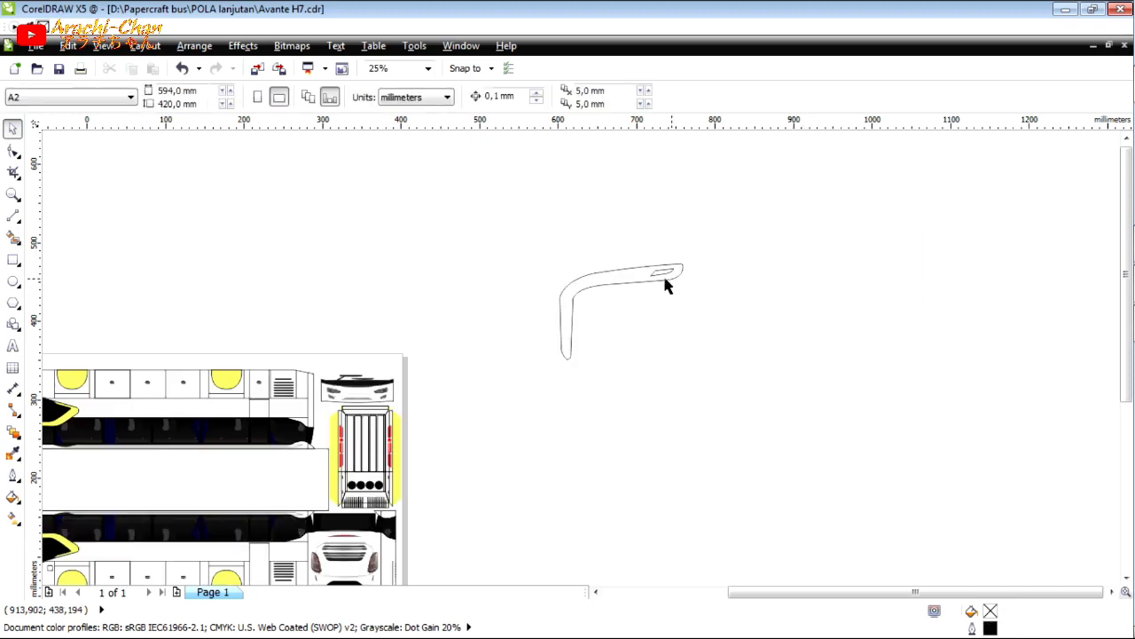
# Reshape the curve along the underside of the mirror arm's rounded end by adjusting its node handles.
pyautogui.scroll(4, 666, 282)
pyautogui.click(673, 263)
pyautogui.press('F10')
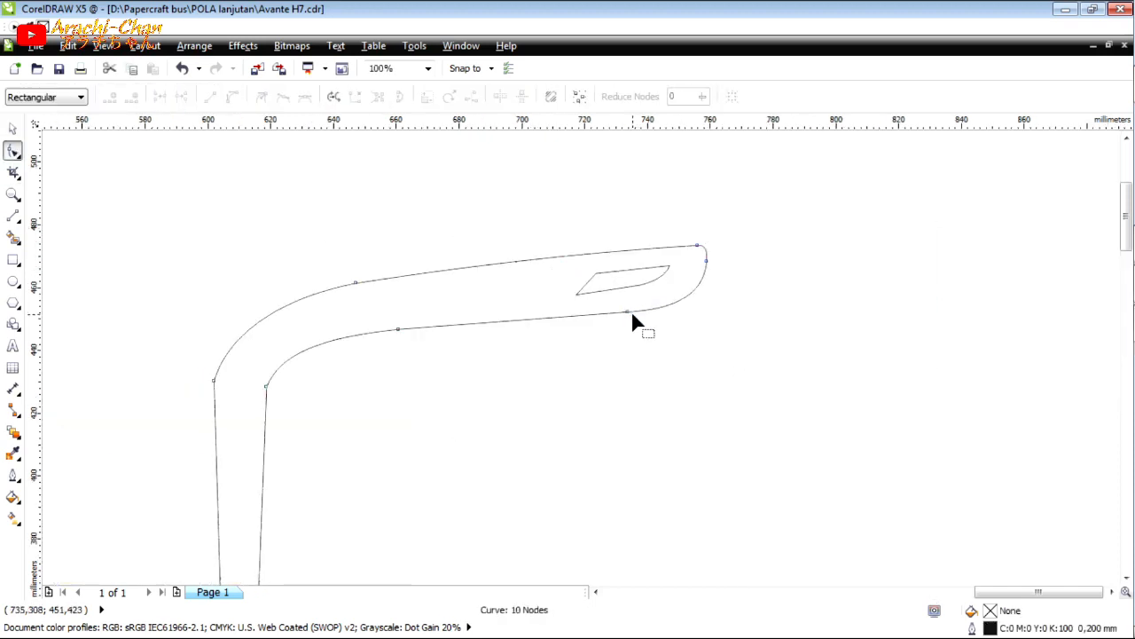
pyautogui.scroll(2, 630, 310)
pyautogui.click(625, 312)
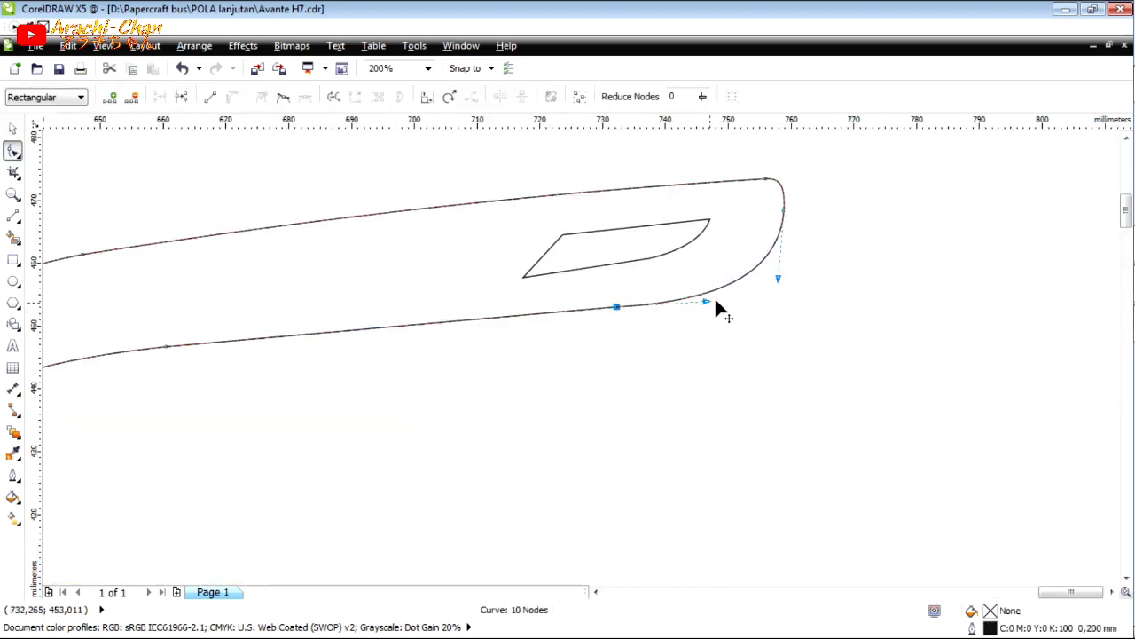
pyautogui.moveTo(716, 302); pyautogui.dragTo(775, 287)
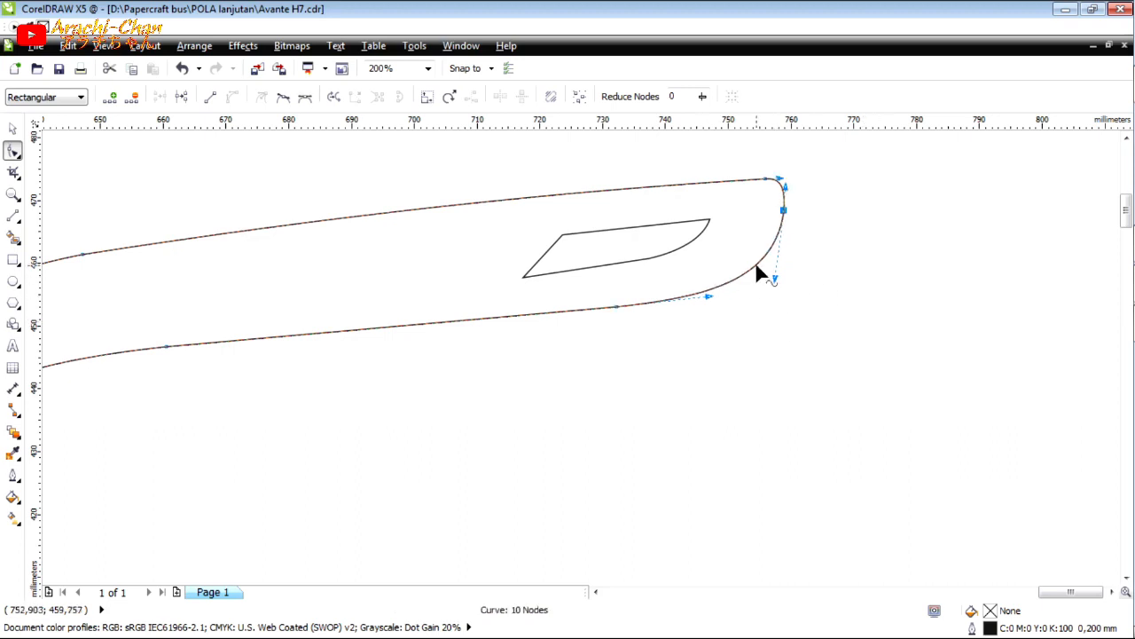
# Fill the lamp shape on the mirror arm with Orange (#FF6600) from the RGB palette.
pyautogui.scroll(-2, 755, 262)
pyautogui.press('space')
pyautogui.click(701, 267)
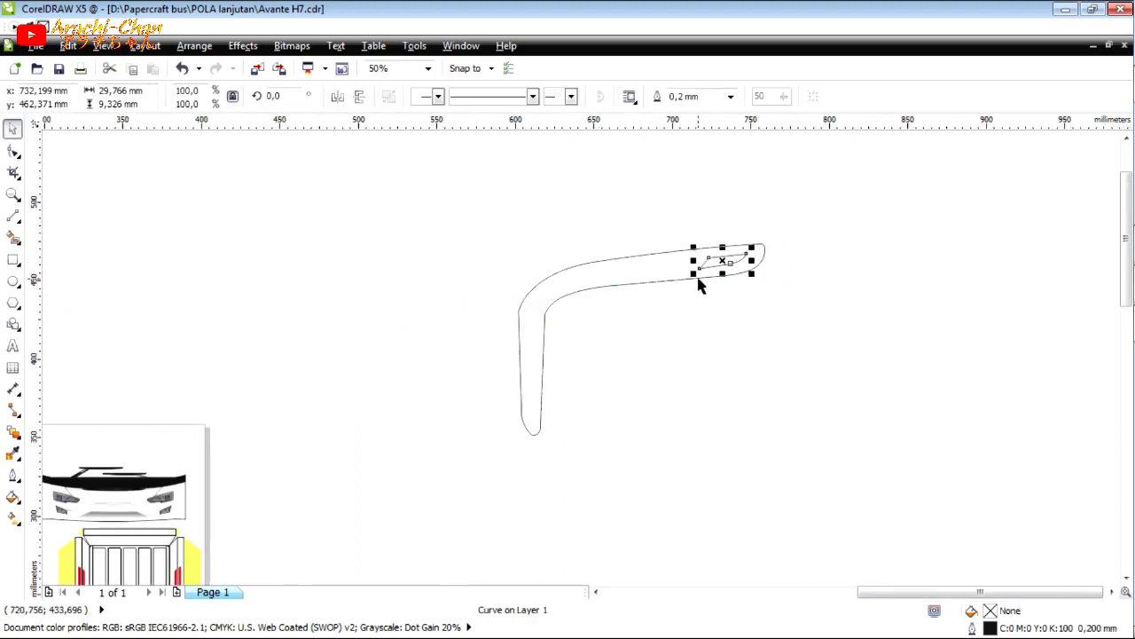
pyautogui.hotkey('shift', 'F11')
pyautogui.click(696, 245)
pyautogui.click(621, 341)
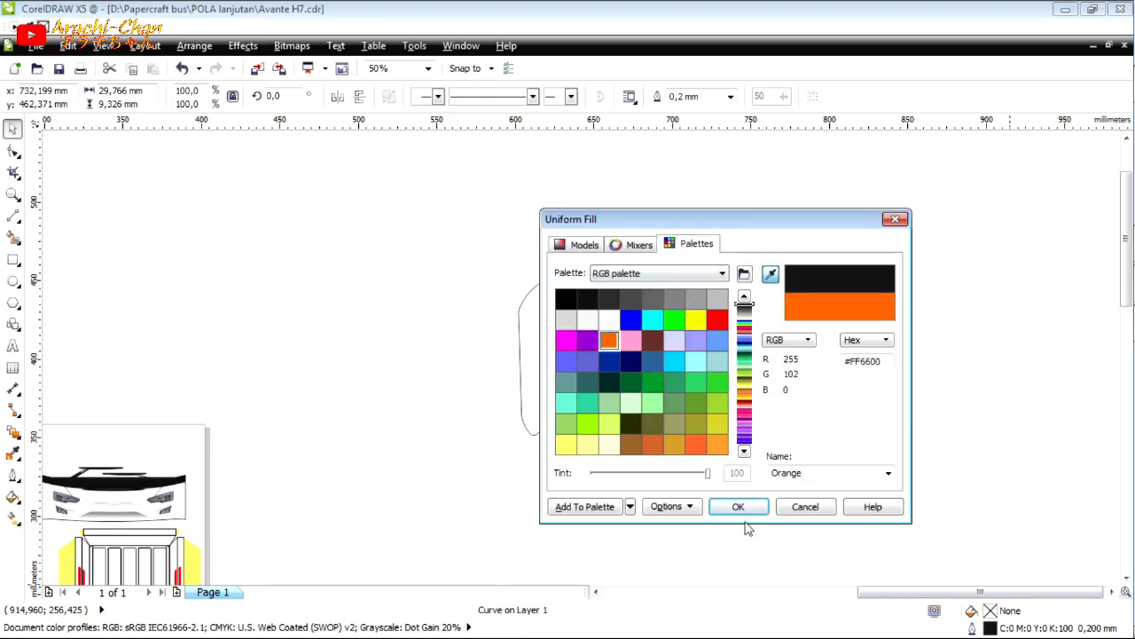
pyautogui.click(738, 507)
# Create a concentric copy of the orange lamp shape inside it, scaled down to about 79 percent.
pyautogui.scroll(2, 743, 257)
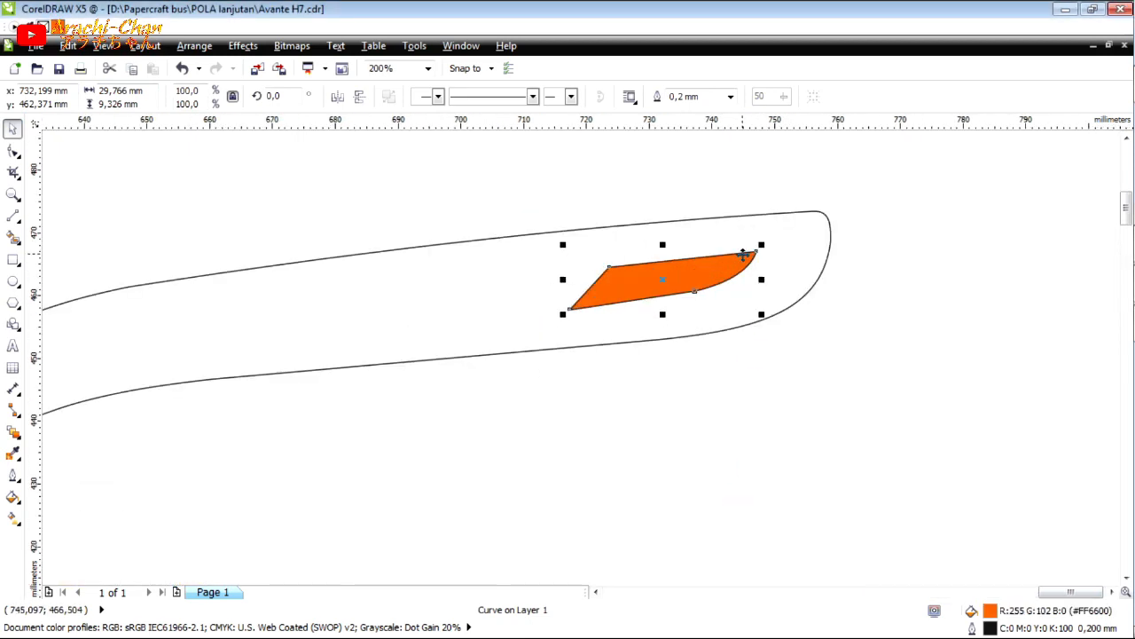
pyautogui.scroll(1, 763, 247)
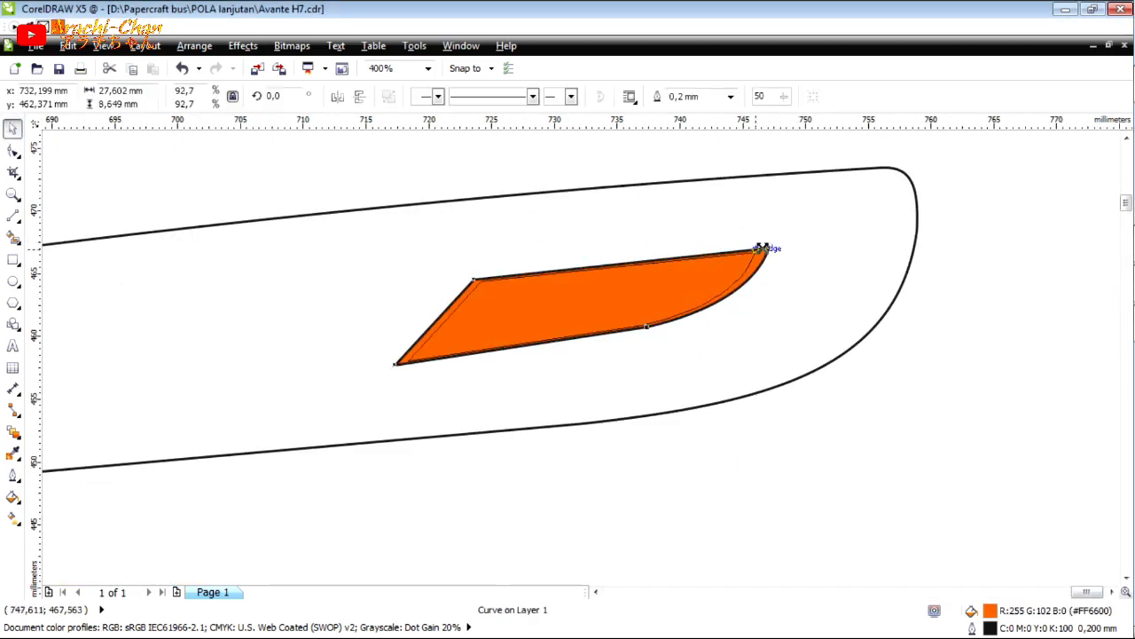
pyautogui.moveTo(763, 247); pyautogui.dragTo(810, 249)
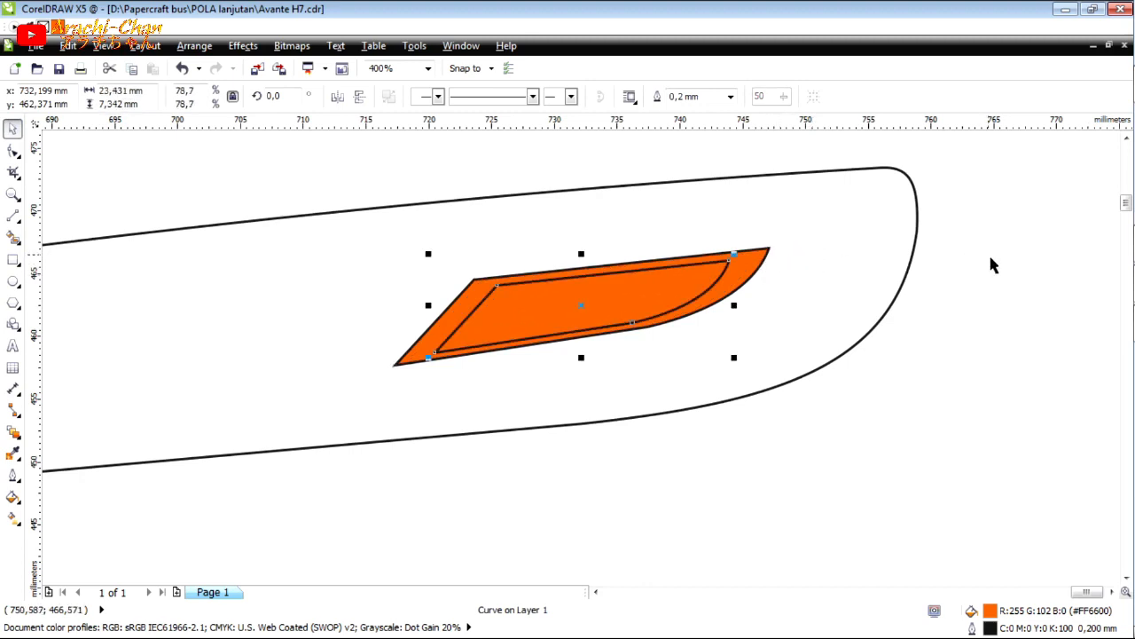
# Remove the outline of the larger lamp shape and give it a uniform transparency of 30.
pyautogui.click(760, 275)
pyautogui.click(730, 95)
pyautogui.click(756, 142)
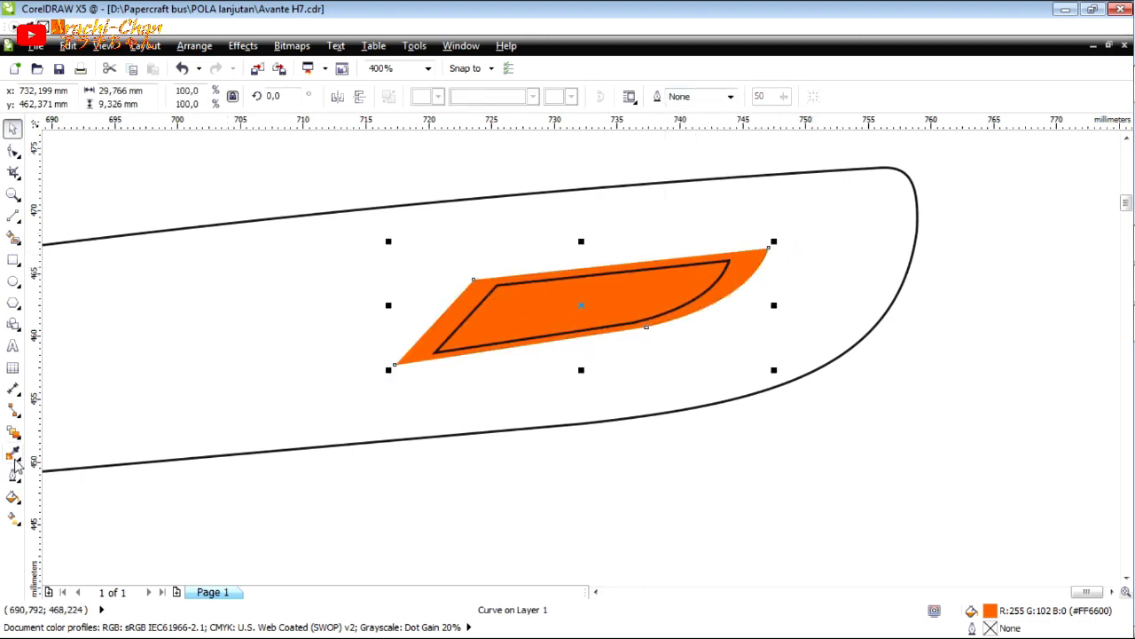
pyautogui.click(12, 431)
pyautogui.click(76, 538)
pyautogui.click(80, 97)
pyautogui.click(100, 123)
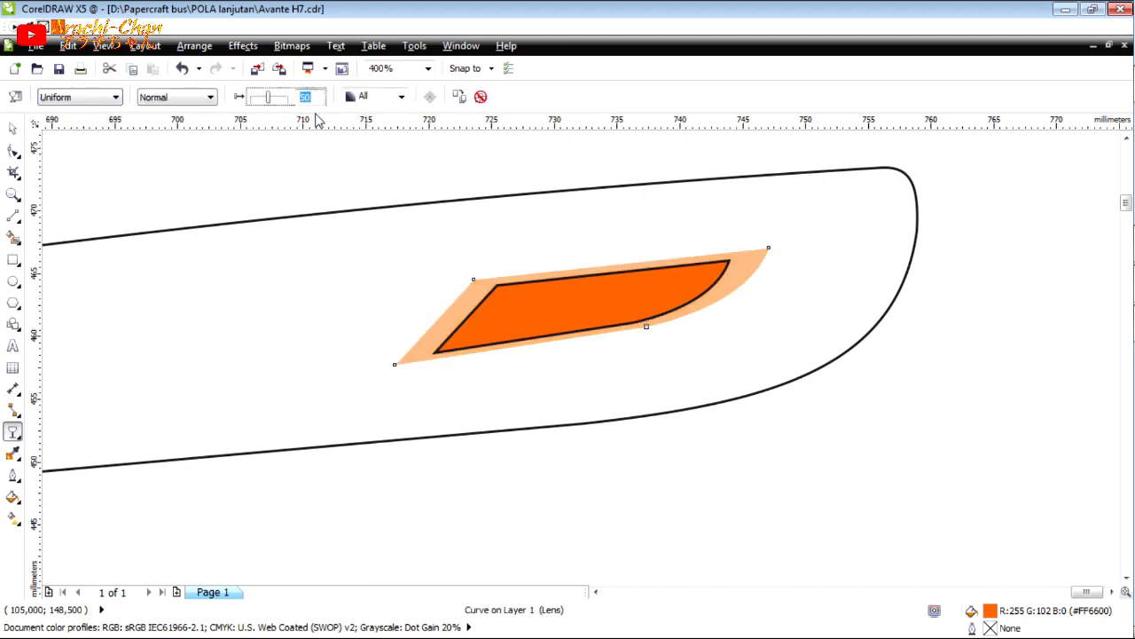
pyautogui.press('Return')
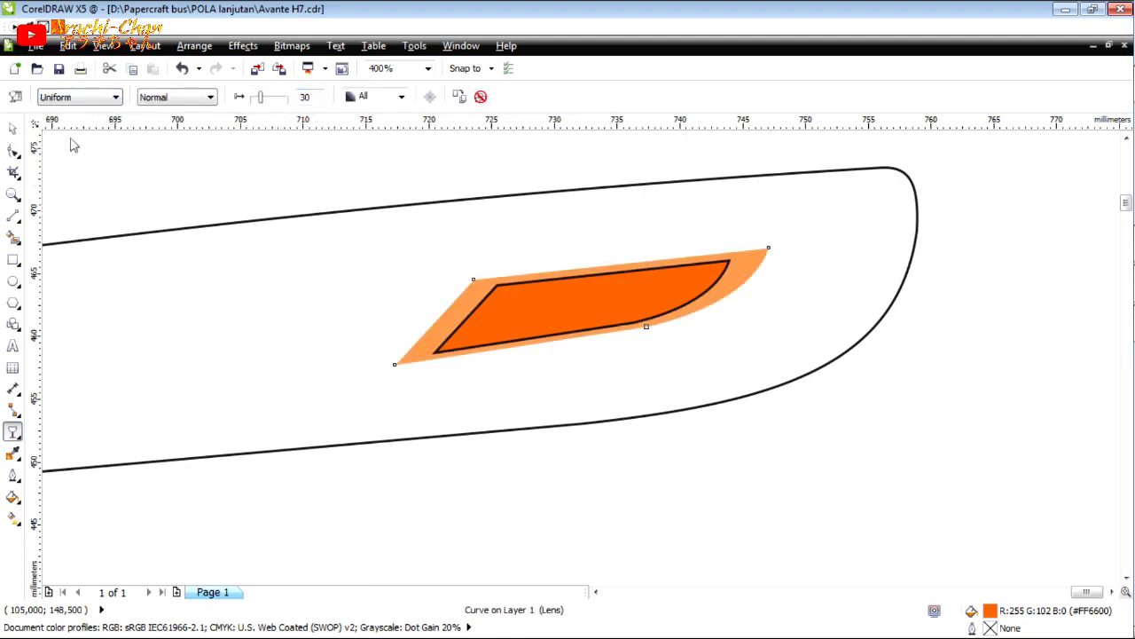
# Remove the outline of the smaller inner lamp shape.
pyautogui.click(12, 128)
pyautogui.click(998, 327)
pyautogui.click(712, 286)
pyautogui.click(733, 99)
pyautogui.click(721, 111)
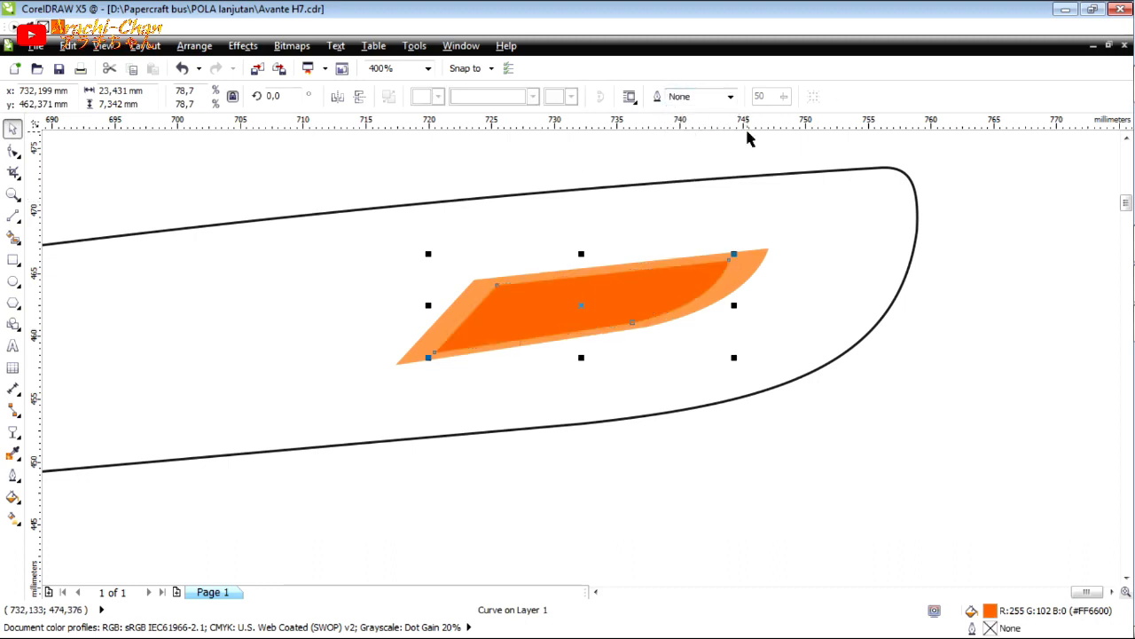
# Change the larger lamp shape's fill to the redder orange RGB 245, 73, 0 (#F54900).
pyautogui.click(750, 273)
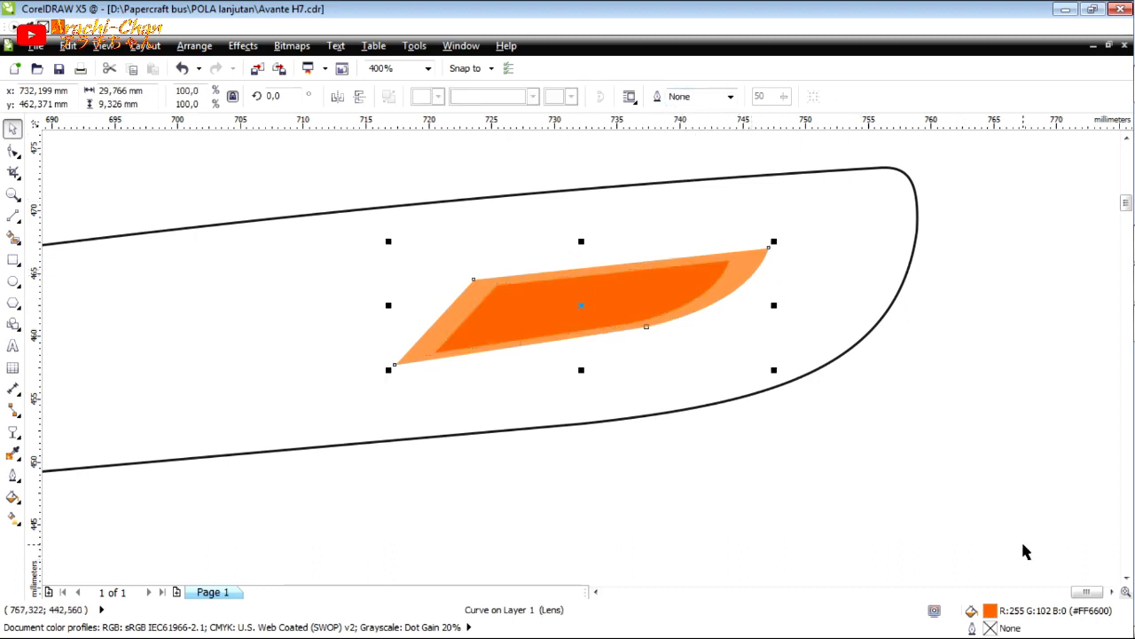
pyautogui.doubleClick(990, 611)
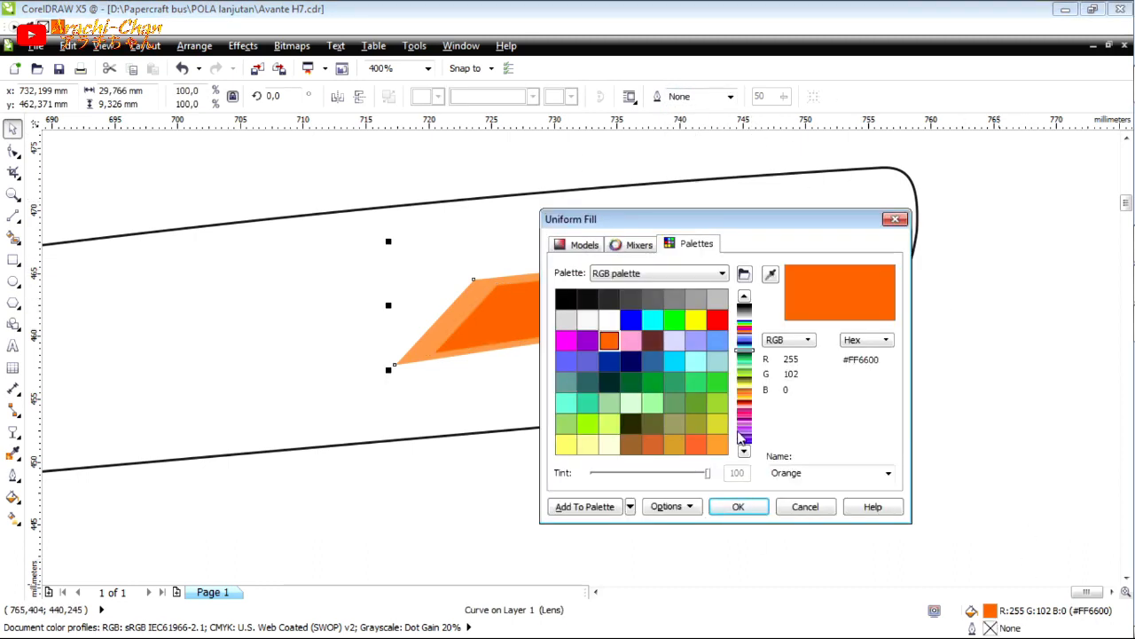
pyautogui.click(576, 246)
pyautogui.moveTo(732, 296)
pyautogui.mouseDown()
pyautogui.moveTo(734, 310)
pyautogui.moveTo(732, 295)
pyautogui.mouseUp()
pyautogui.click(744, 470)
pyautogui.click(746, 476)
pyautogui.click(739, 507)
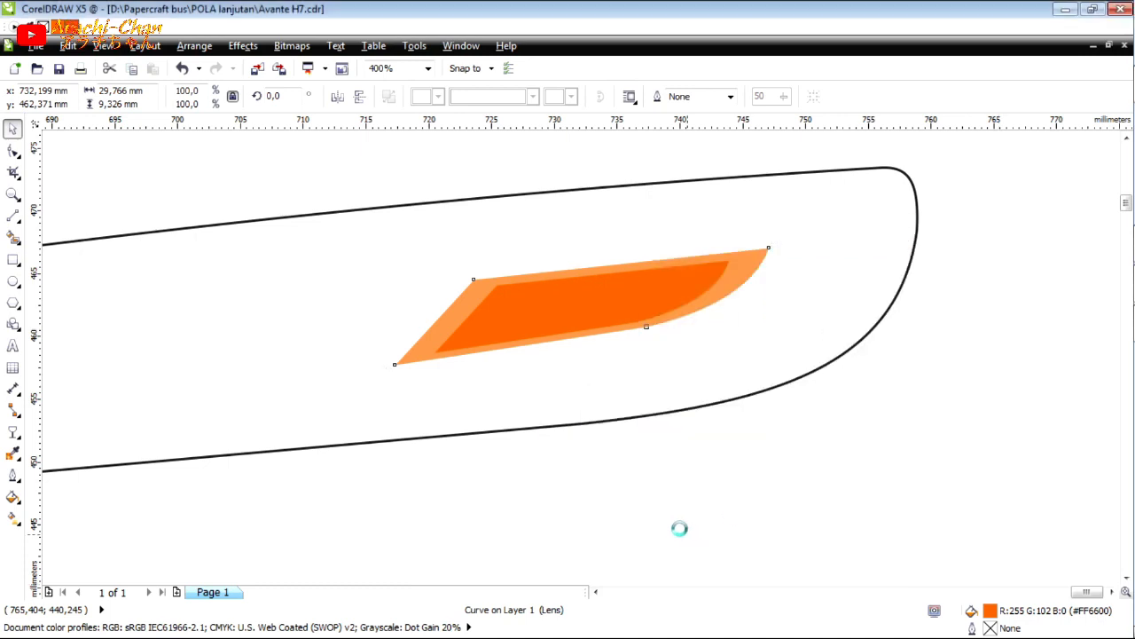
# Set the larger lamp shape's uniform transparency to 40 and deselect it.
pyautogui.click(13, 431)
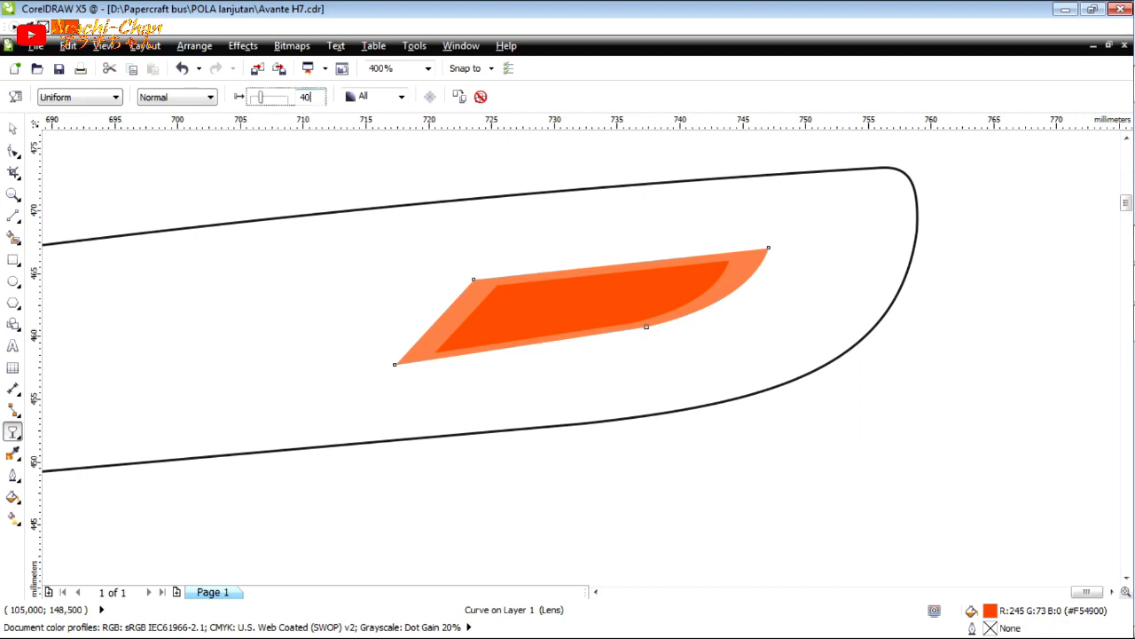
pyautogui.click(13, 129)
pyautogui.click(418, 474)
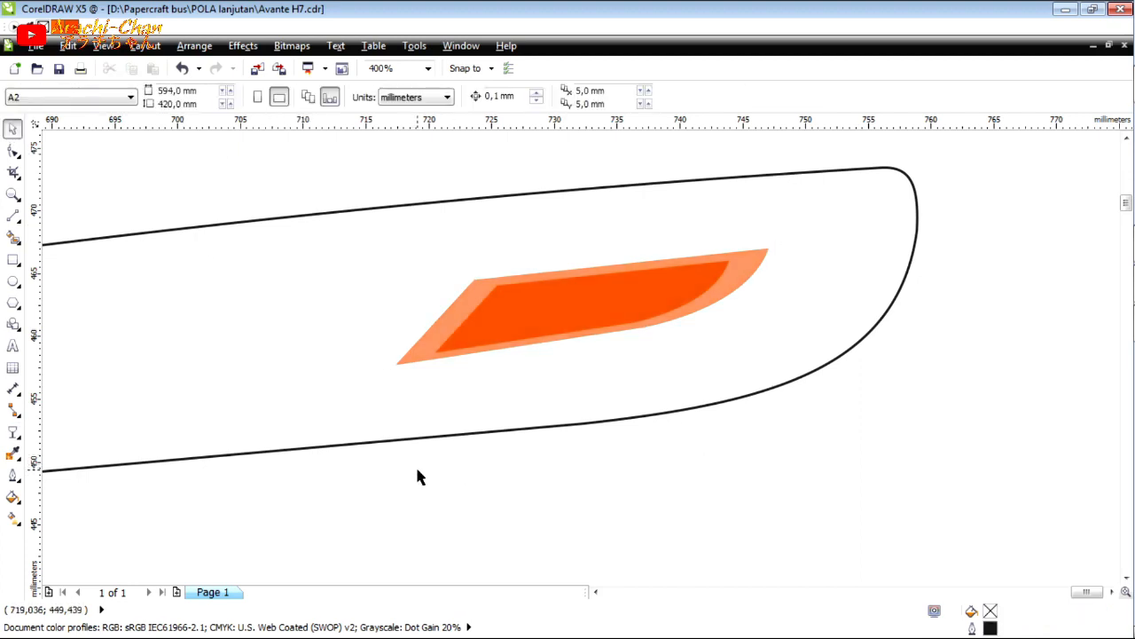
# Recolour the inner lamp shape with a slightly different orange chosen in the RGB colour model.
pyautogui.click(621, 314)
pyautogui.hotkey('shift', 'F11')
pyautogui.click(599, 245)
pyautogui.click(701, 294)
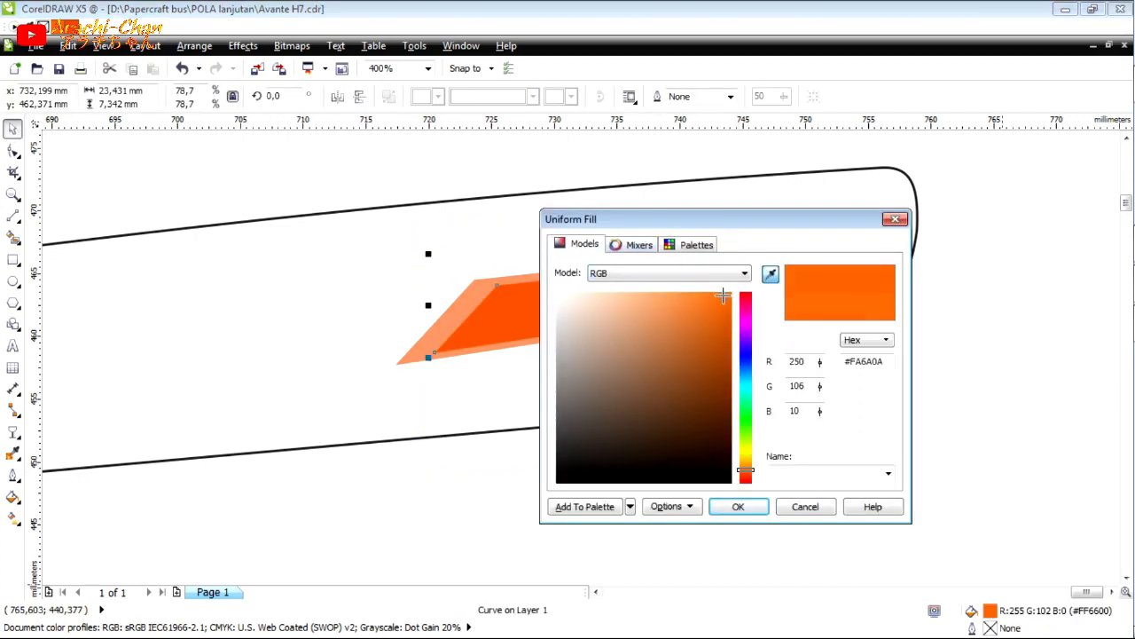
pyautogui.click(697, 291)
pyautogui.click(739, 507)
pyautogui.click(962, 317)
# Import the bus front photo DSC_5487 from the file A folder and shift it leftward in the drawing.
pyautogui.scroll(-4, 962, 318)
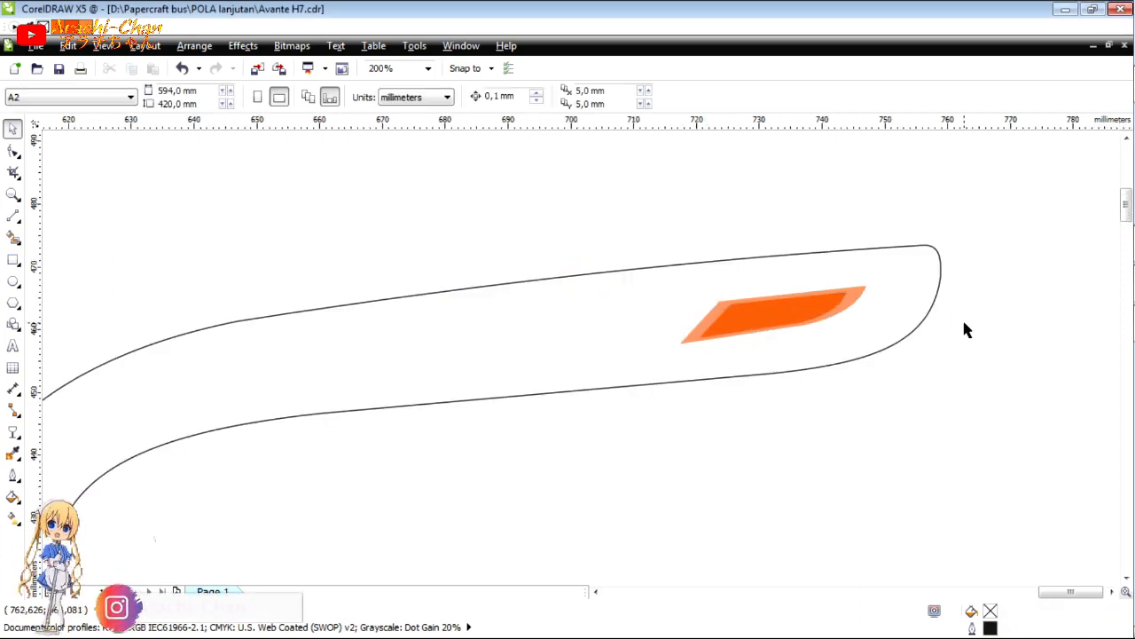
pyautogui.scroll(-1, 959, 328)
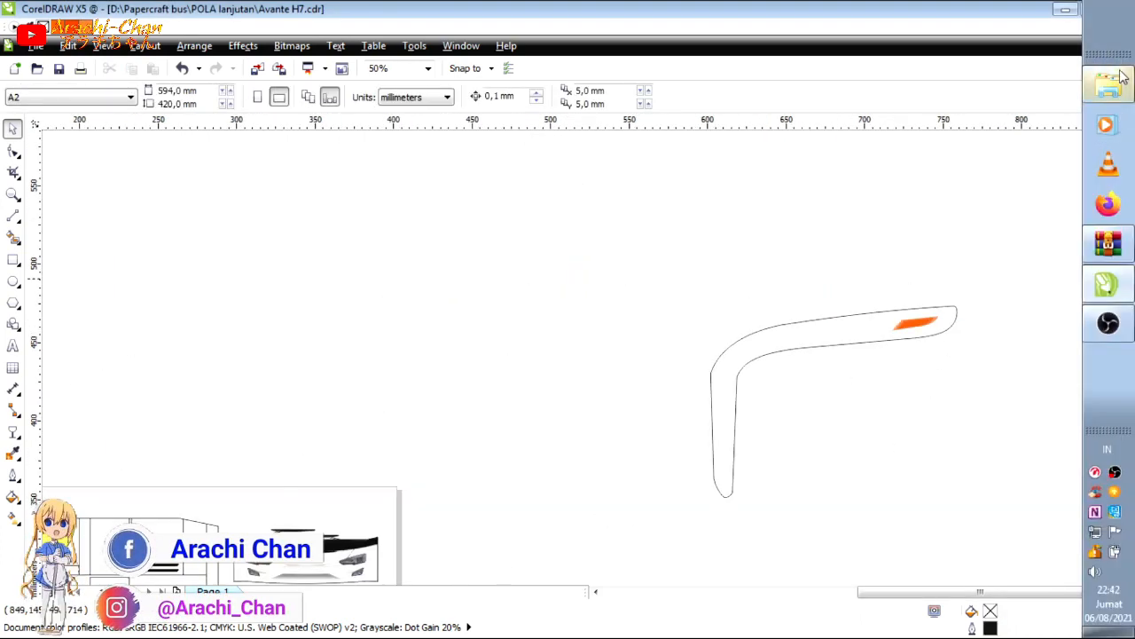
pyautogui.click(1116, 80)
pyautogui.click(771, 249)
pyautogui.moveTo(770, 248); pyautogui.dragTo(131, 157)
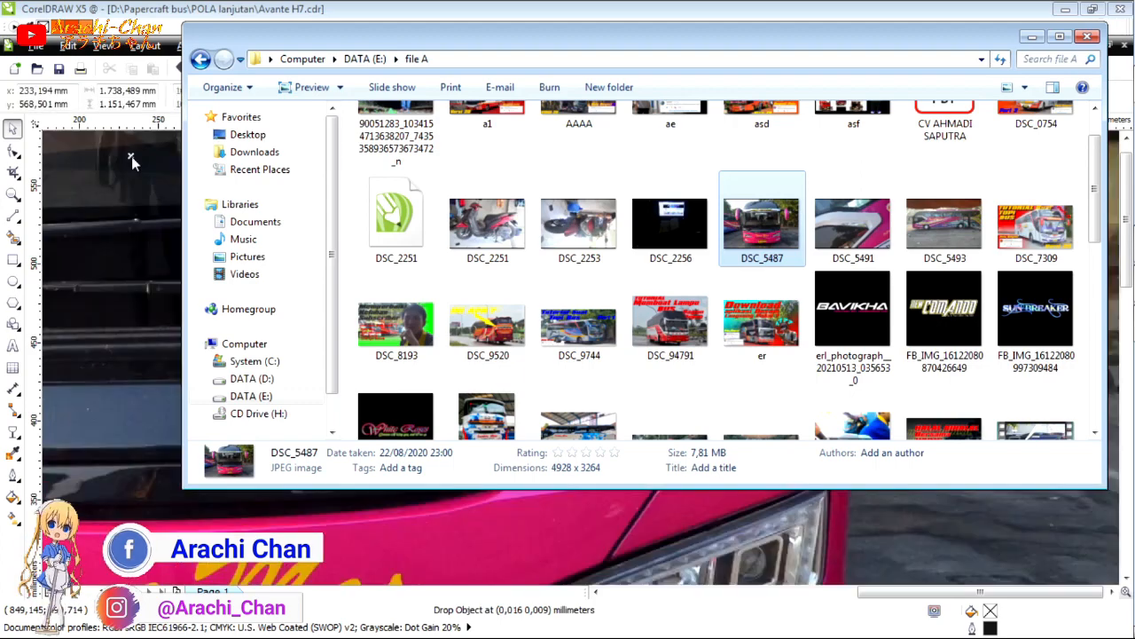
pyautogui.click(802, 520)
pyautogui.scroll(-2, 802, 521)
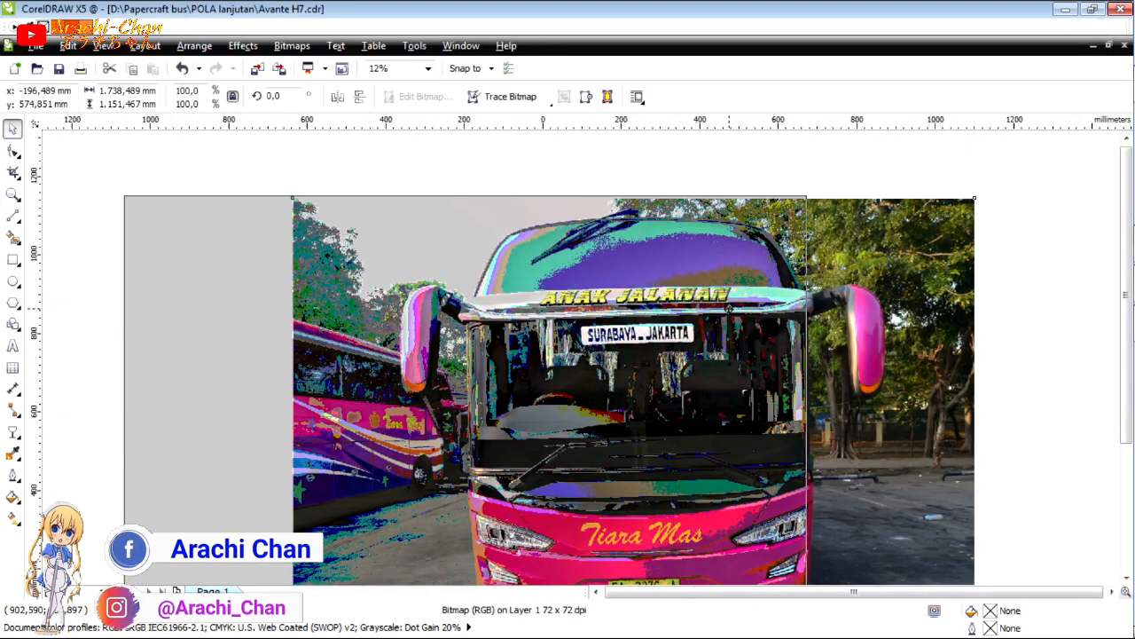
pyautogui.moveTo(729, 309); pyautogui.dragTo(728, 309)
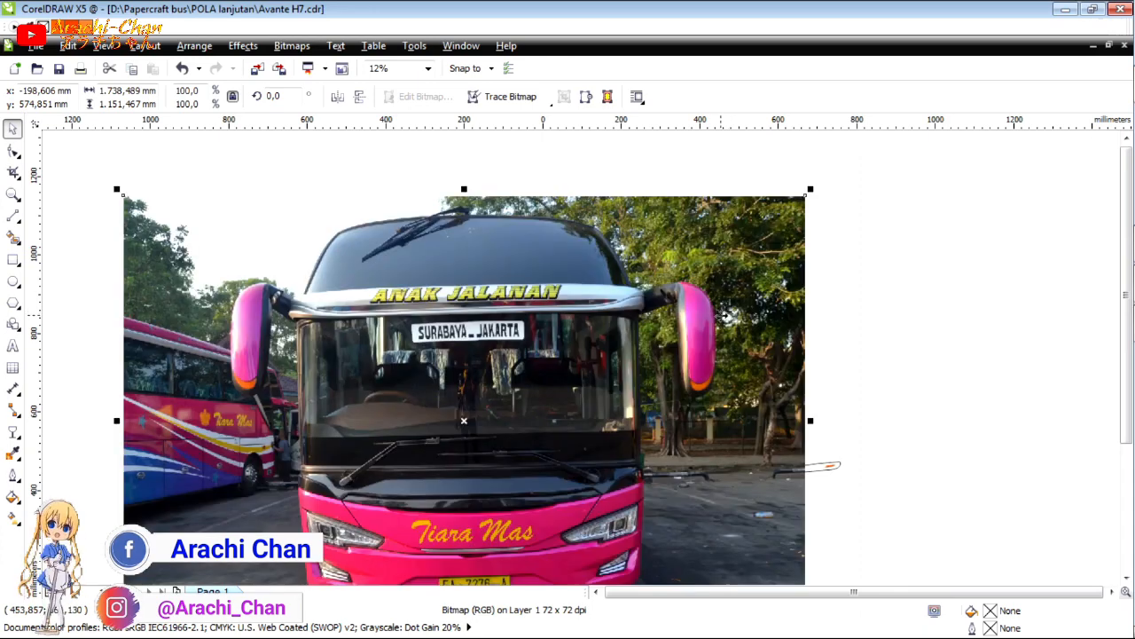
# Crop the bus photo to the pink mirror on its right side, about 265 by 356 mm.
pyautogui.click(13, 172)
pyautogui.moveTo(753, 404); pyautogui.dragTo(649, 265)
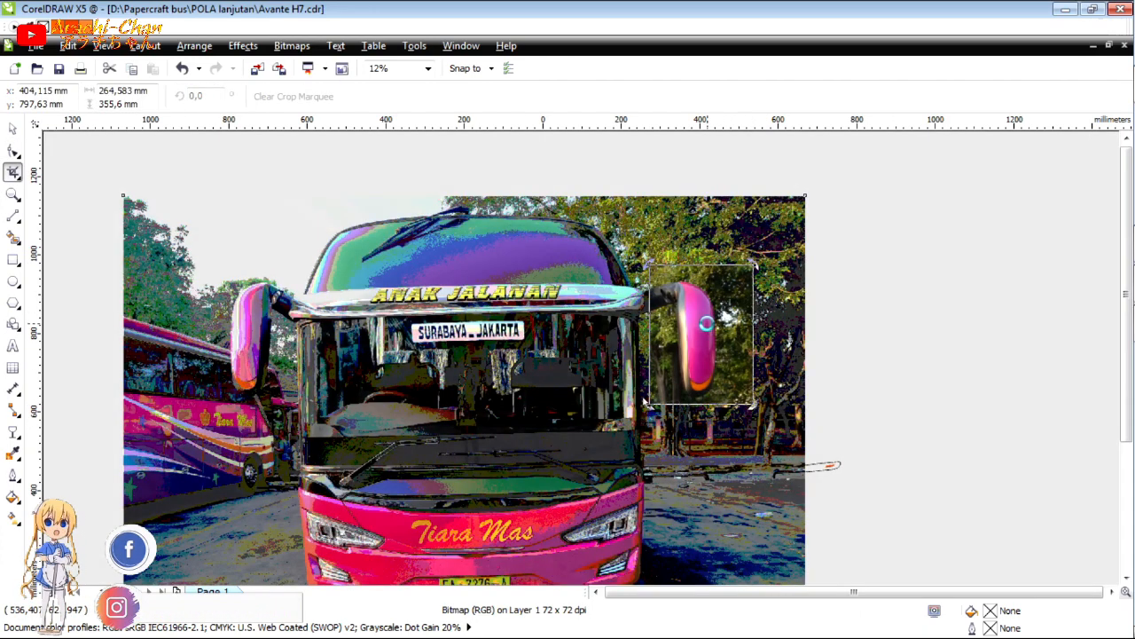
pyautogui.press('Return')
pyautogui.click(16, 132)
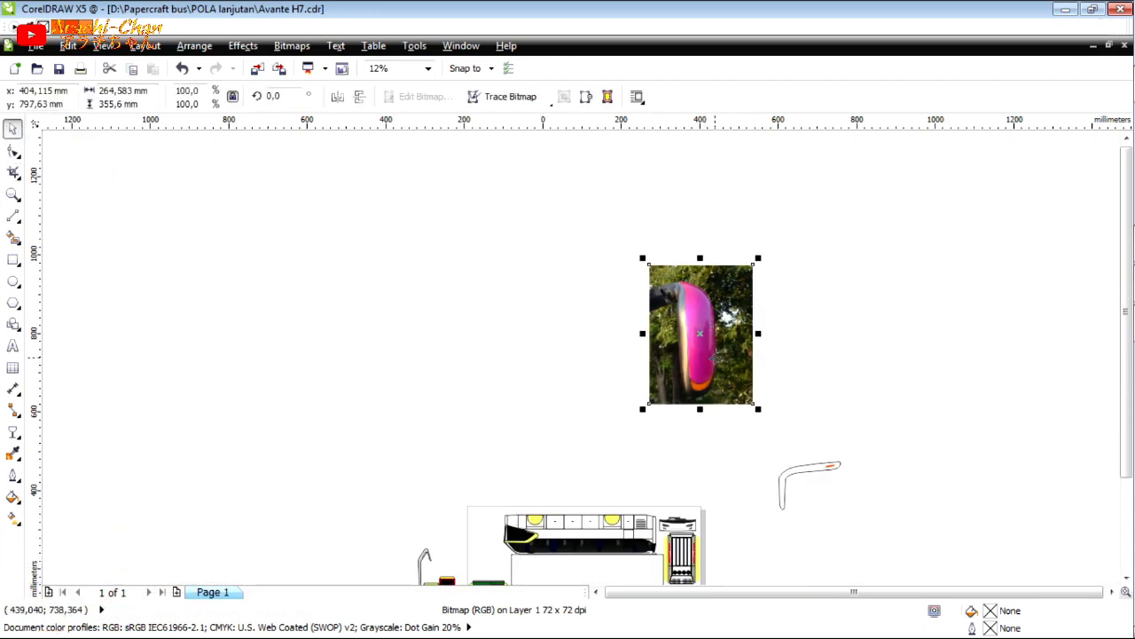
# Reposition the cropped mirror photo and move the mirror arm outline with its lamp to the right of it.
pyautogui.moveTo(733, 361); pyautogui.dragTo(896, 442)
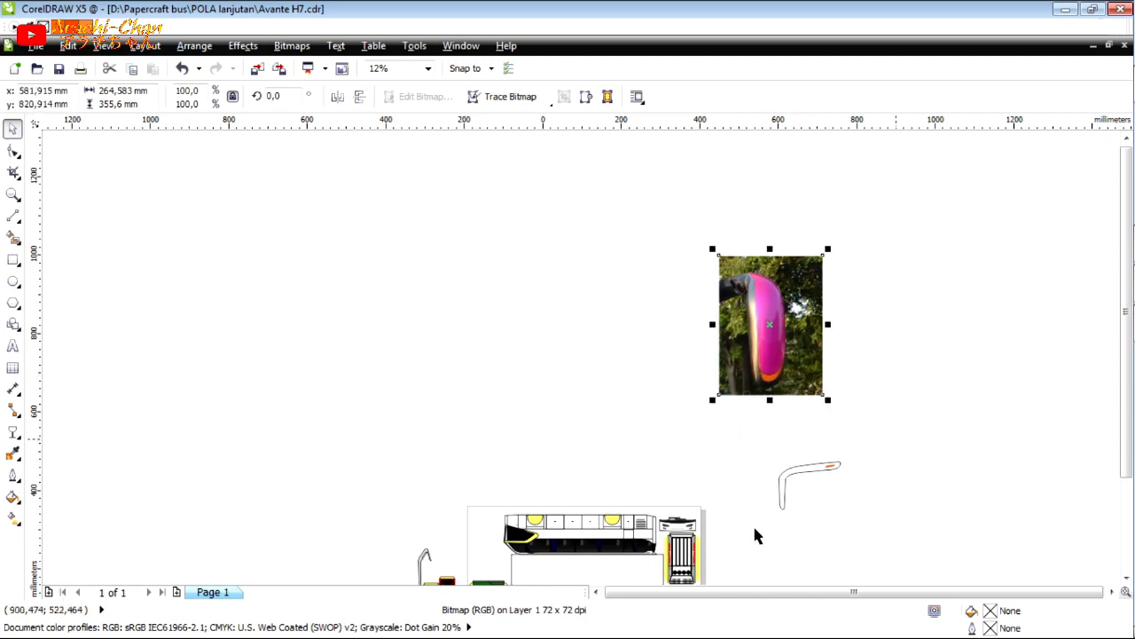
pyautogui.click(780, 494)
pyautogui.moveTo(781, 494); pyautogui.dragTo(906, 324)
pyautogui.scroll(2, 896, 320)
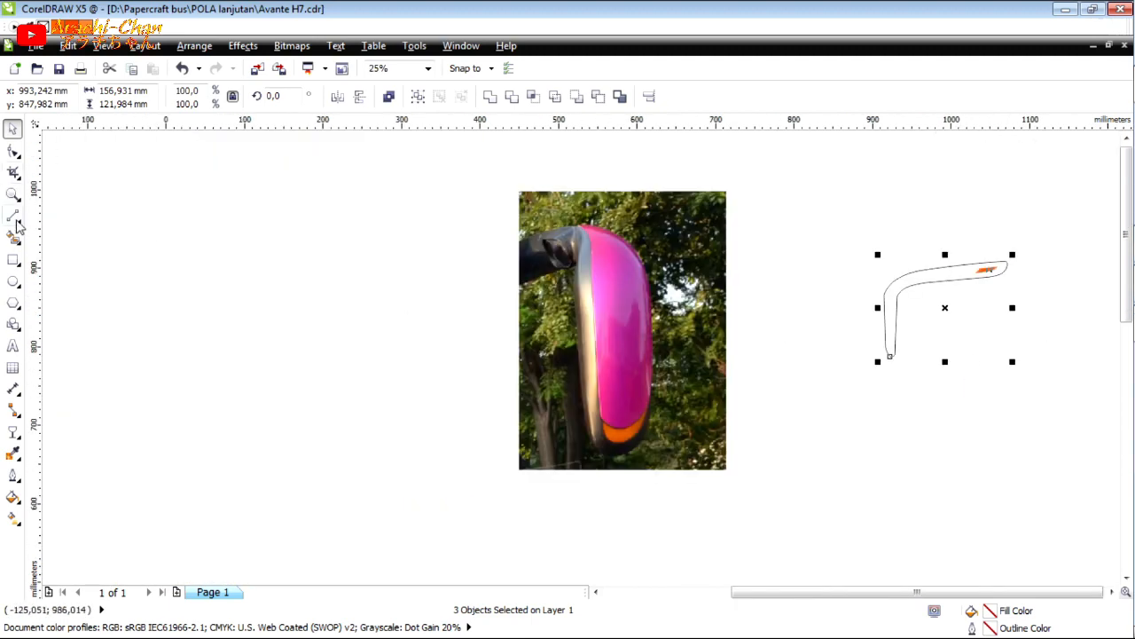
# Draw a rectangle about 59 by 31 mm over the lower part of the pink mirror housing.
pyautogui.click(14, 259)
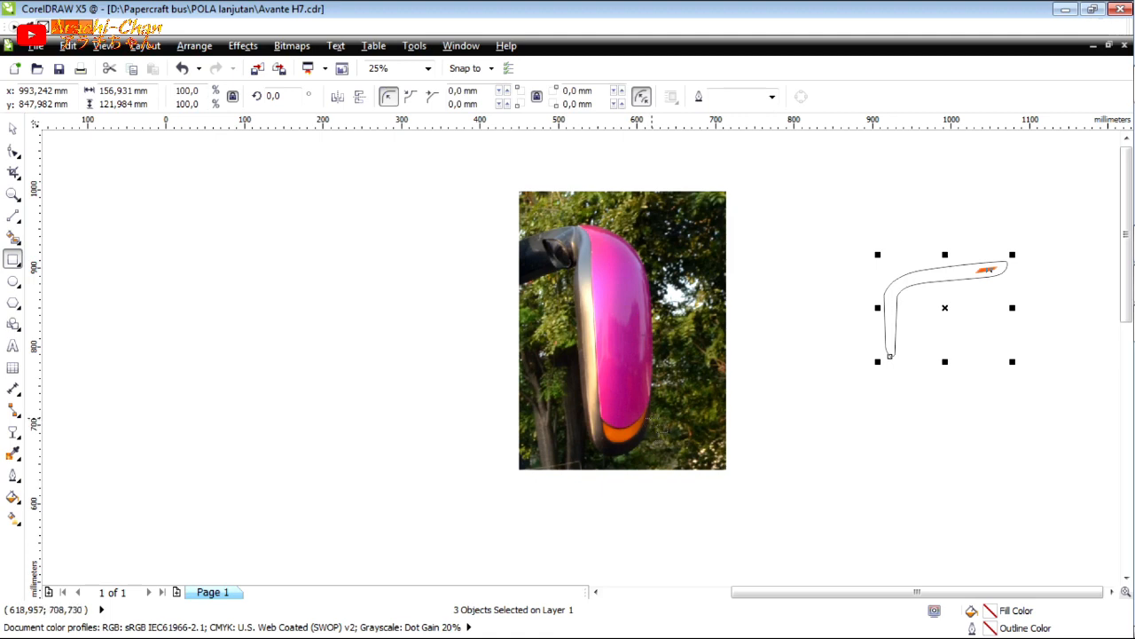
pyautogui.moveTo(652, 417); pyautogui.dragTo(605, 393)
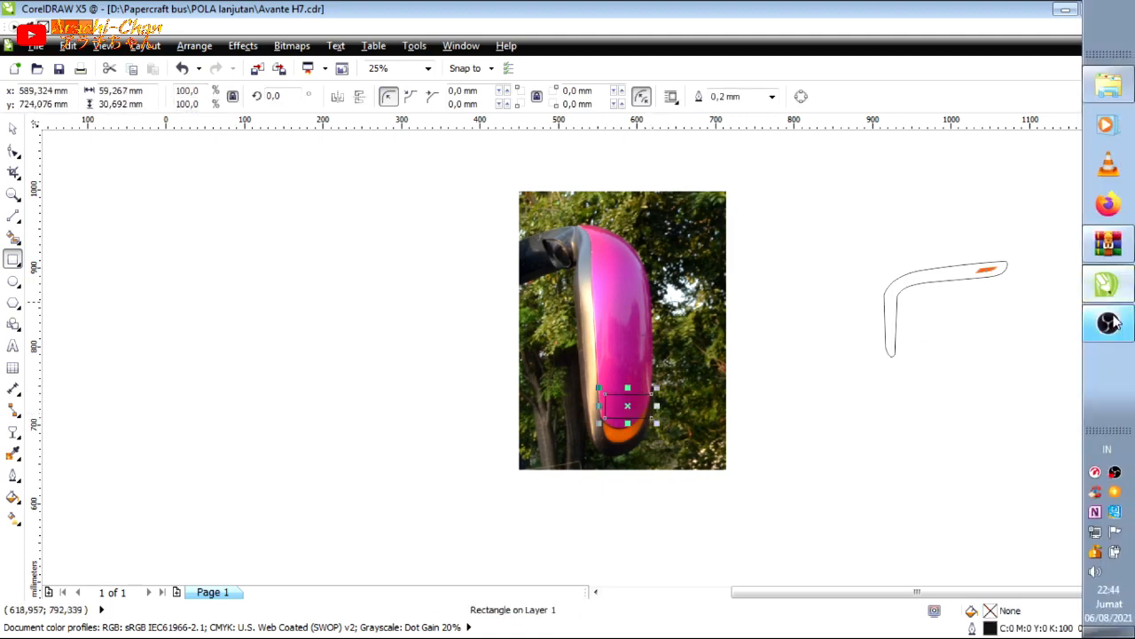
# Enlarge the rectangle over the pink mirror housing to about 94 by 231 mm.
pyautogui.click(1109, 324)
pyautogui.click(891, 455)
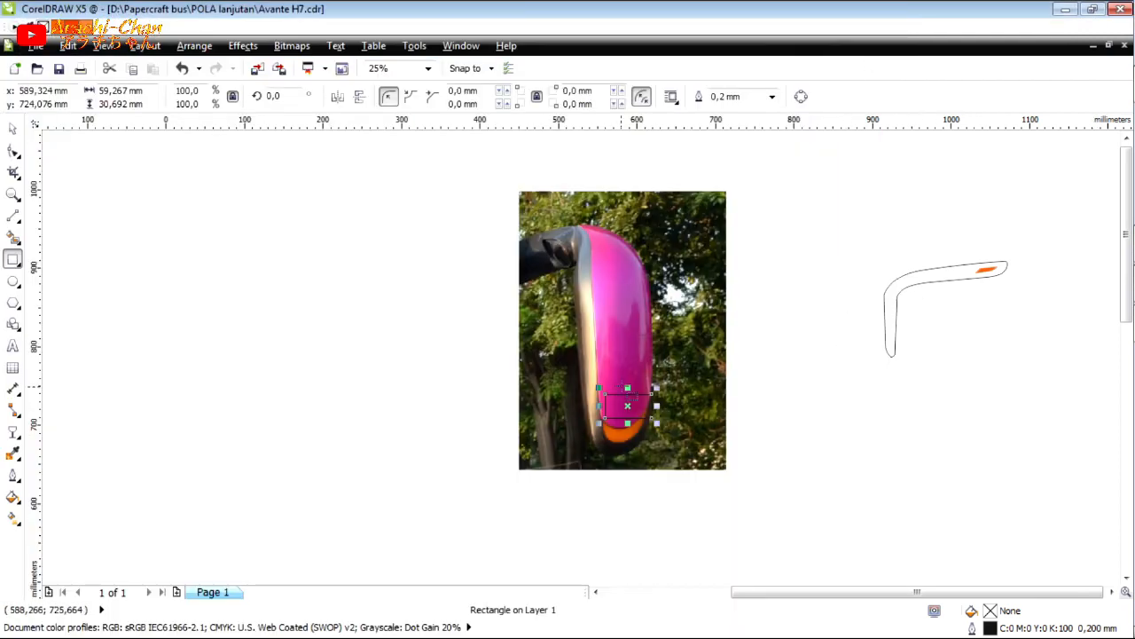
pyautogui.moveTo(628, 394); pyautogui.dragTo(631, 236)
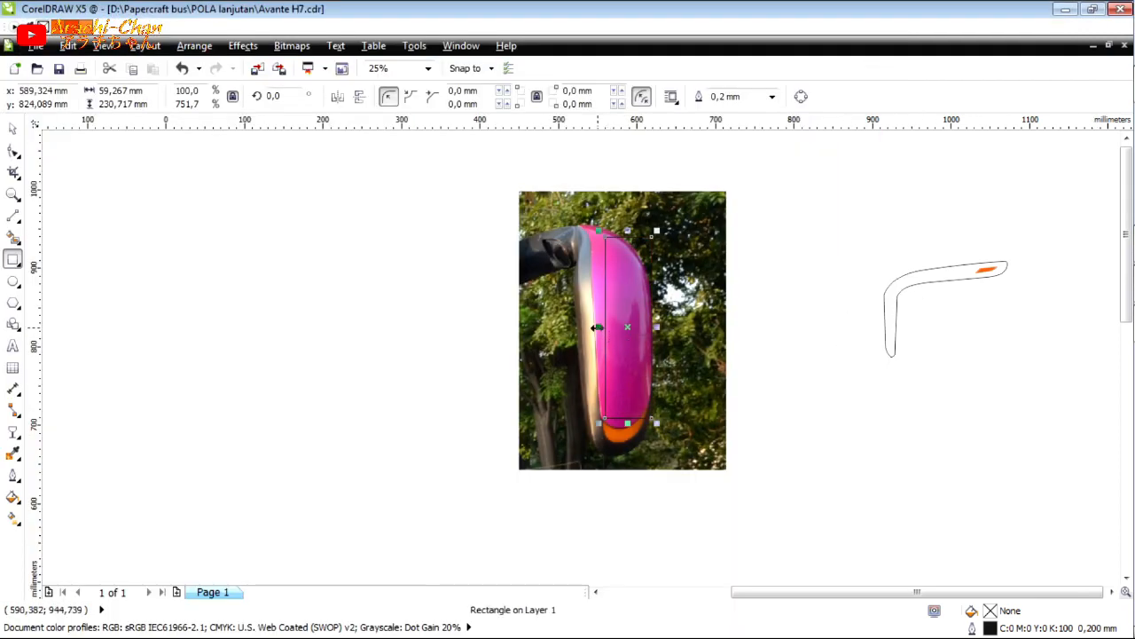
pyautogui.moveTo(599, 327); pyautogui.dragTo(580, 328)
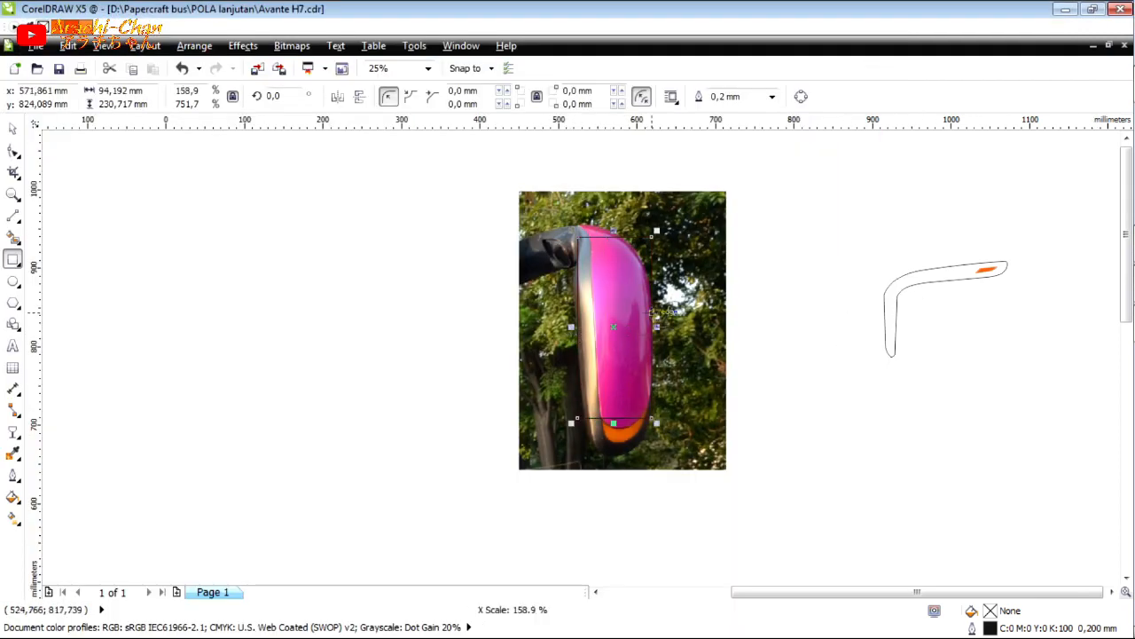
# Stretch a copy of the rectangle beyond both ends of the housing and narrow it to about 67 by 329 mm.
pyautogui.scroll(2, 652, 313)
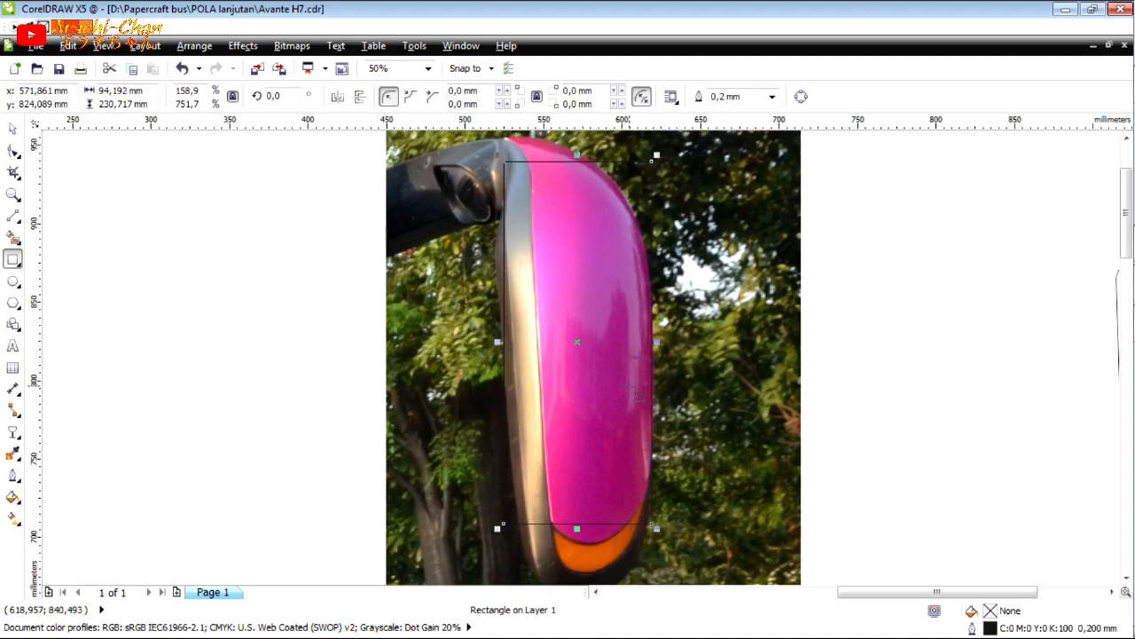
pyautogui.moveTo(577, 529)
pyautogui.mouseDown()
pyautogui.moveTo(577, 577)
pyautogui.moveTo(577, 538)
pyautogui.mouseUp()
pyautogui.scroll(-1, 524, 435)
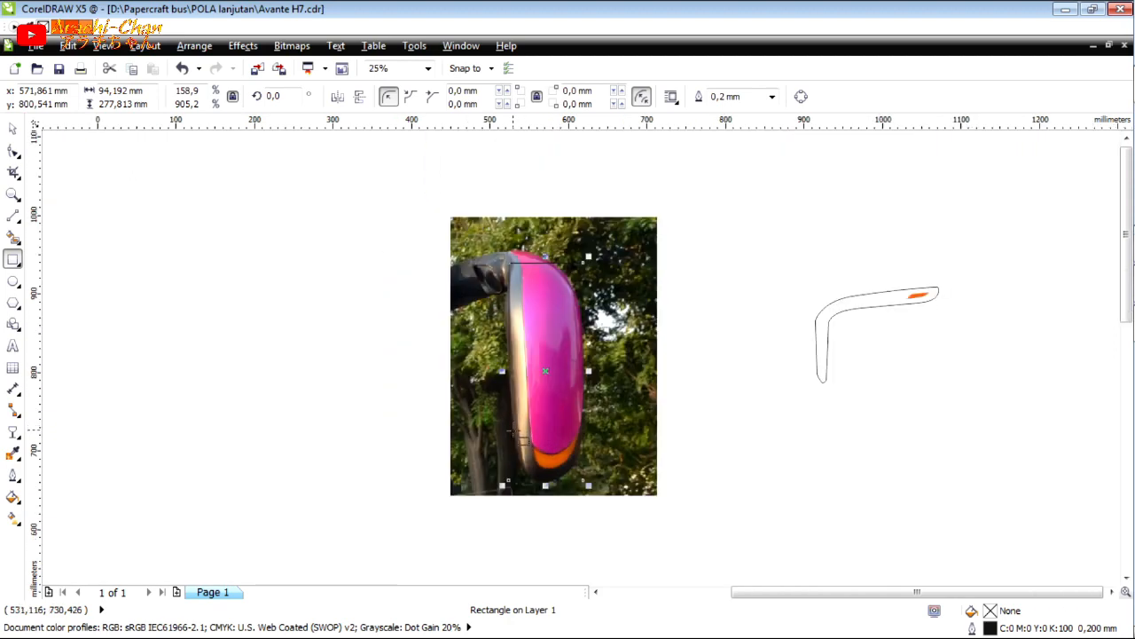
pyautogui.scroll(1, 559, 240)
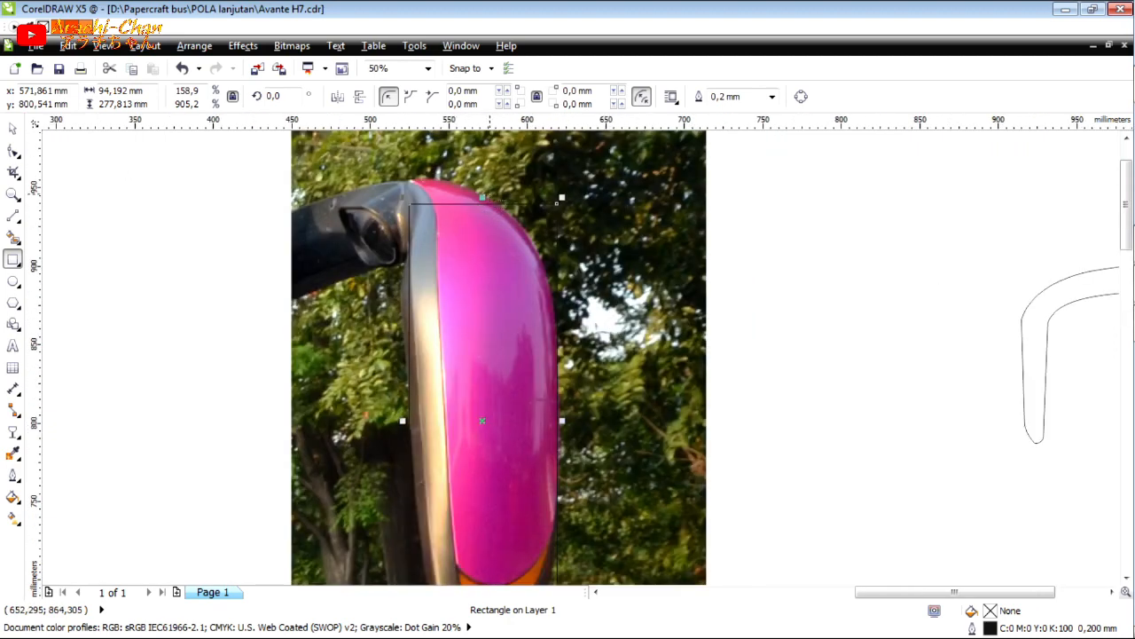
pyautogui.moveTo(483, 196); pyautogui.dragTo(485, 169)
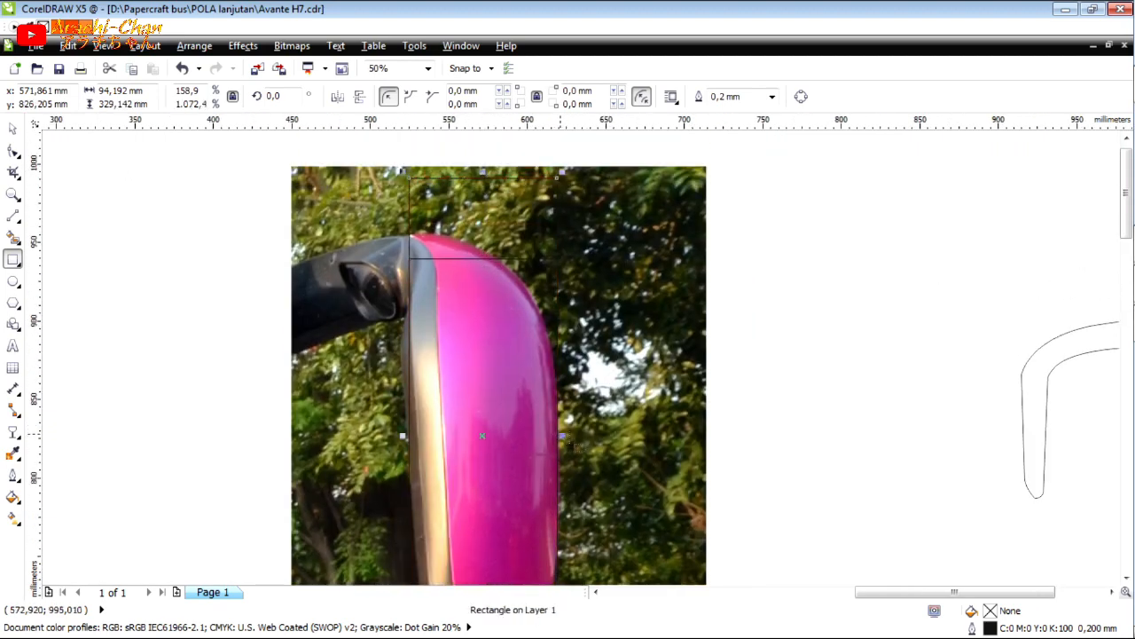
pyautogui.moveTo(552, 437); pyautogui.dragTo(537, 435)
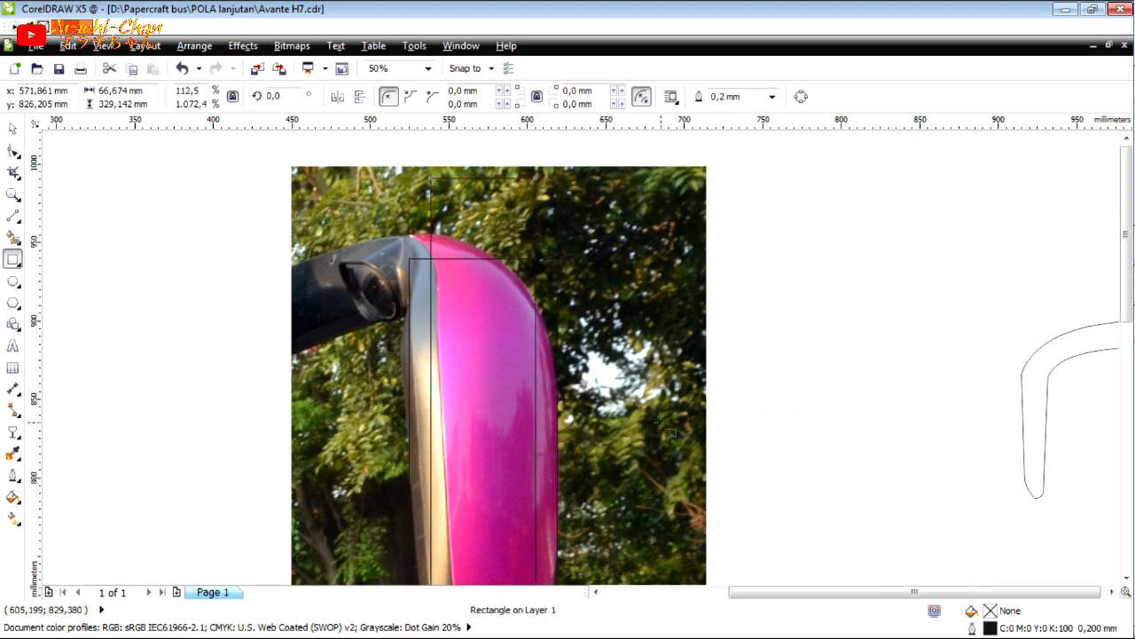
# Widen the tall narrow rectangle symmetrically to about 79 mm.
pyautogui.scroll(-1, 669, 431)
pyautogui.scroll(1, 639, 479)
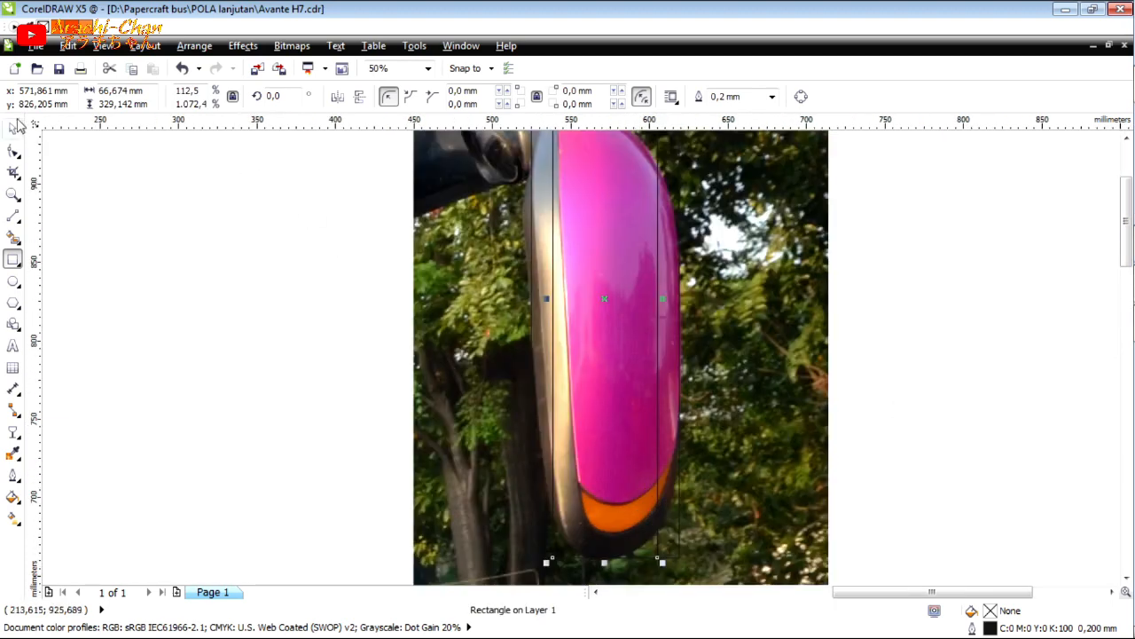
pyautogui.click(16, 127)
pyautogui.click(659, 401)
pyautogui.moveTo(664, 299); pyautogui.dragTo(672, 310)
pyautogui.click(623, 563)
pyautogui.click(668, 542)
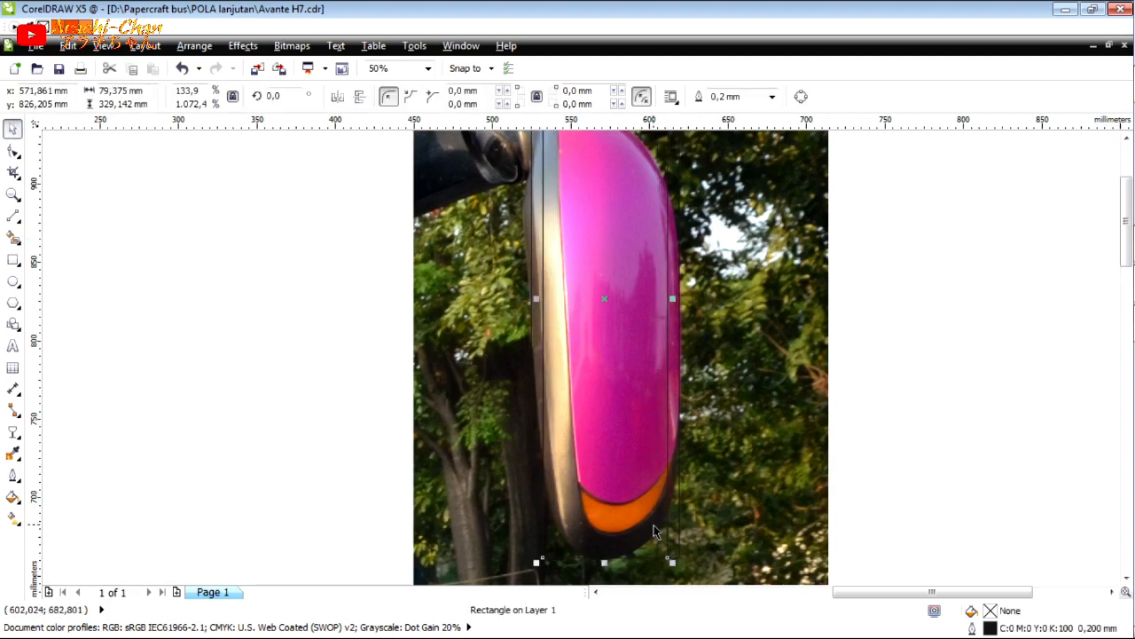
# Trace the wide rectangle's right and lower edges with connected lines about 231 and 94 mm long, adjusting the lower left end node.
pyautogui.click(12, 218)
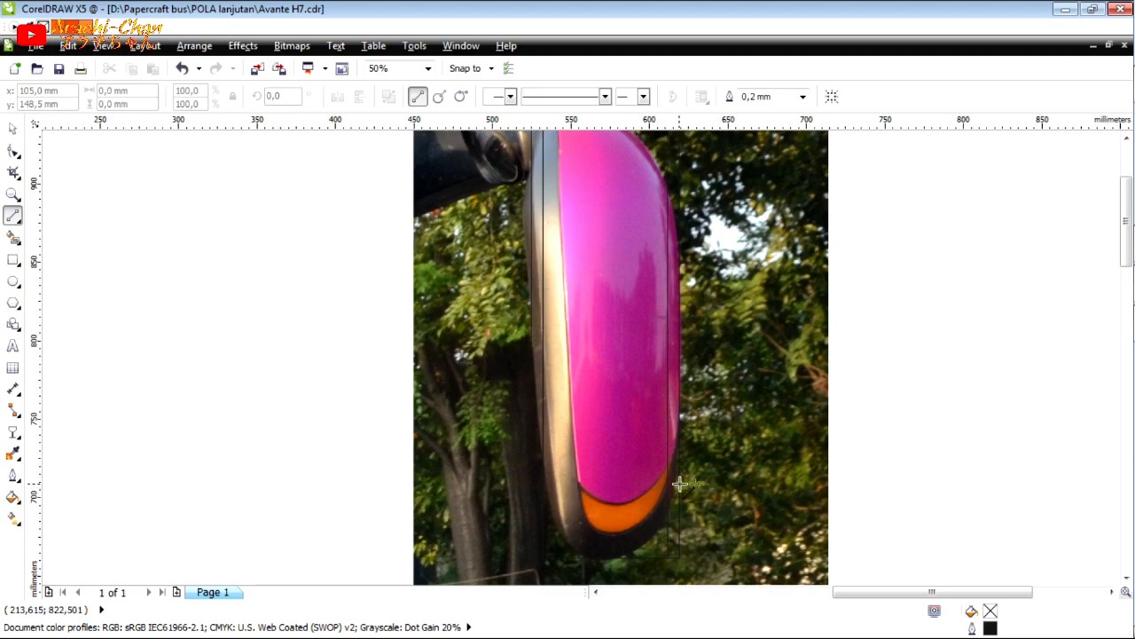
pyautogui.scroll(2, 680, 206)
pyautogui.moveTo(679, 483); pyautogui.dragTo(678, 204)
pyautogui.scroll(-1, 717, 415)
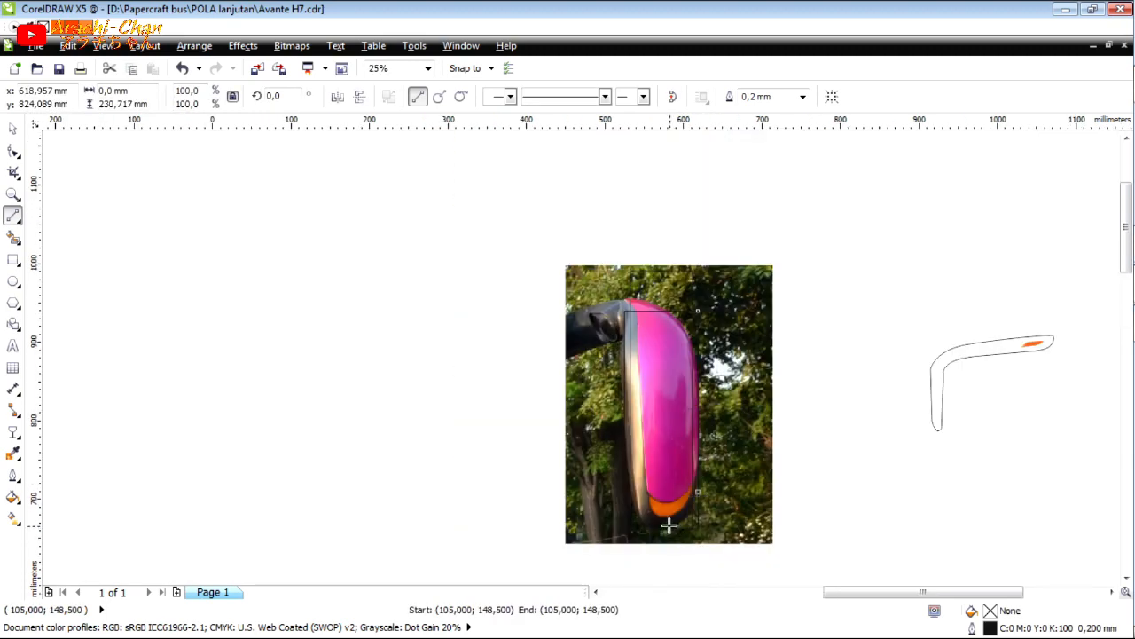
pyautogui.scroll(1, 664, 518)
pyautogui.moveTo(725, 458); pyautogui.dragTo(640, 505)
pyautogui.press('F10')
pyautogui.moveTo(708, 453); pyautogui.dragTo(711, 462)
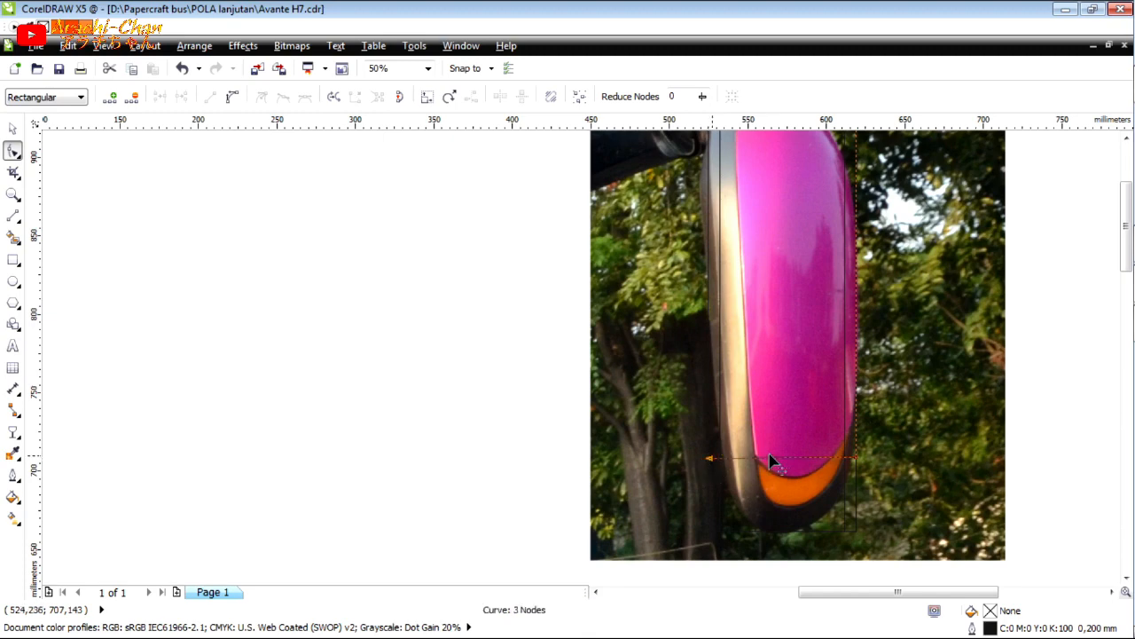
# Extend the traced line up the wide rectangle's left edge by about 231 mm.
pyautogui.scroll(-1, 672, 362)
pyautogui.press('F5')
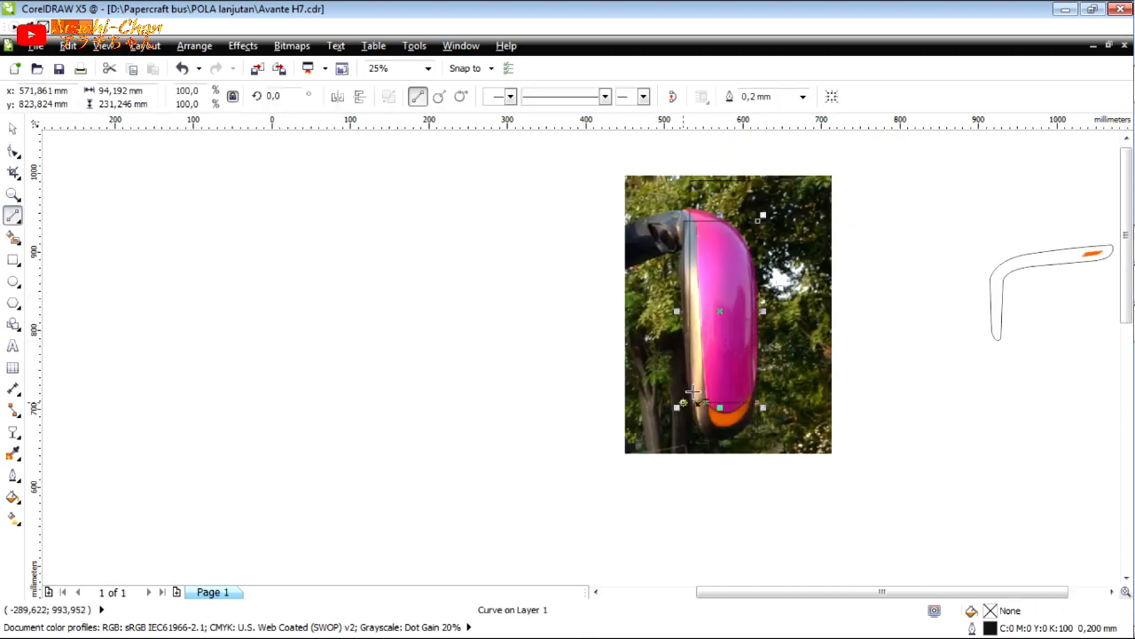
pyautogui.click(682, 405)
pyautogui.click(683, 225)
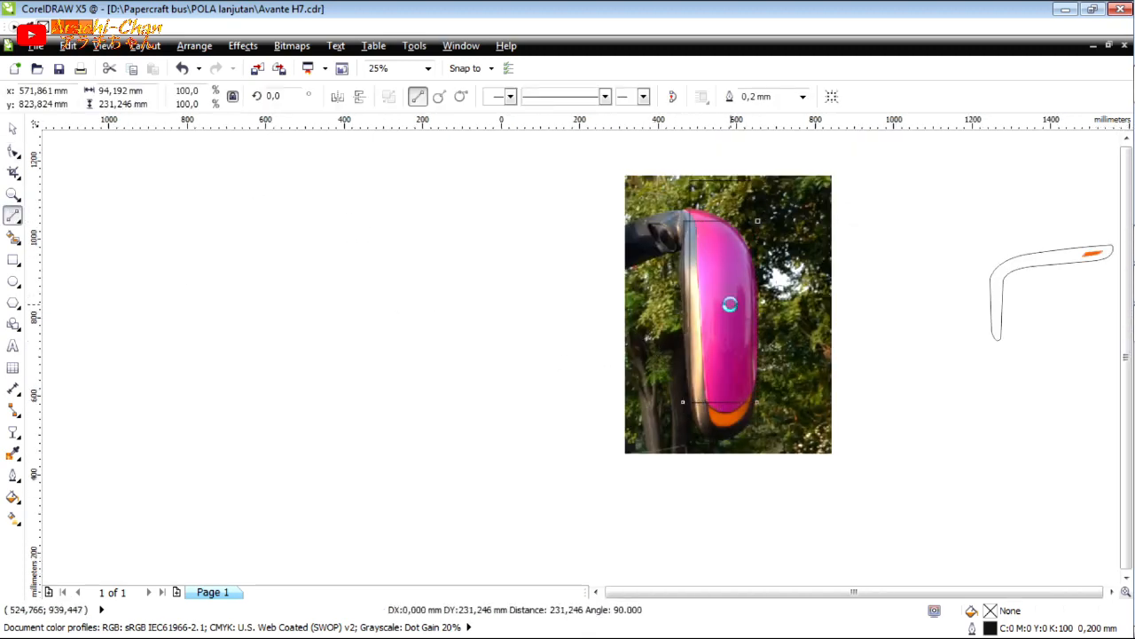
# Raise the top edge of the narrow guide rectangle to make it about 361 mm tall.
pyautogui.scroll(-1, 731, 306)
pyautogui.scroll(1, 745, 238)
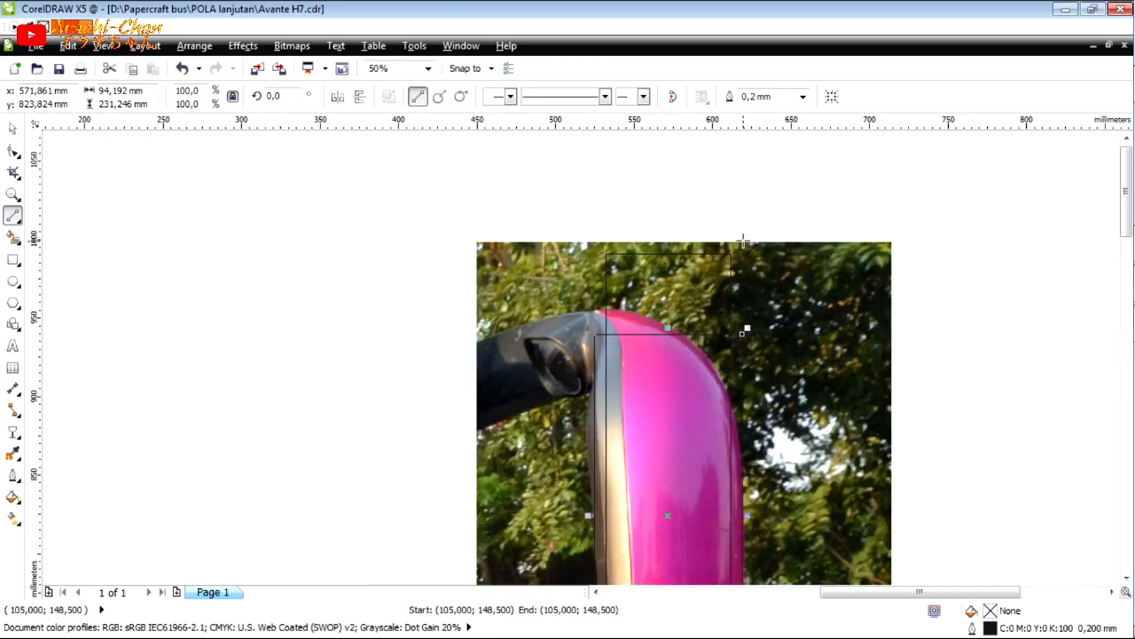
pyautogui.click(742, 334)
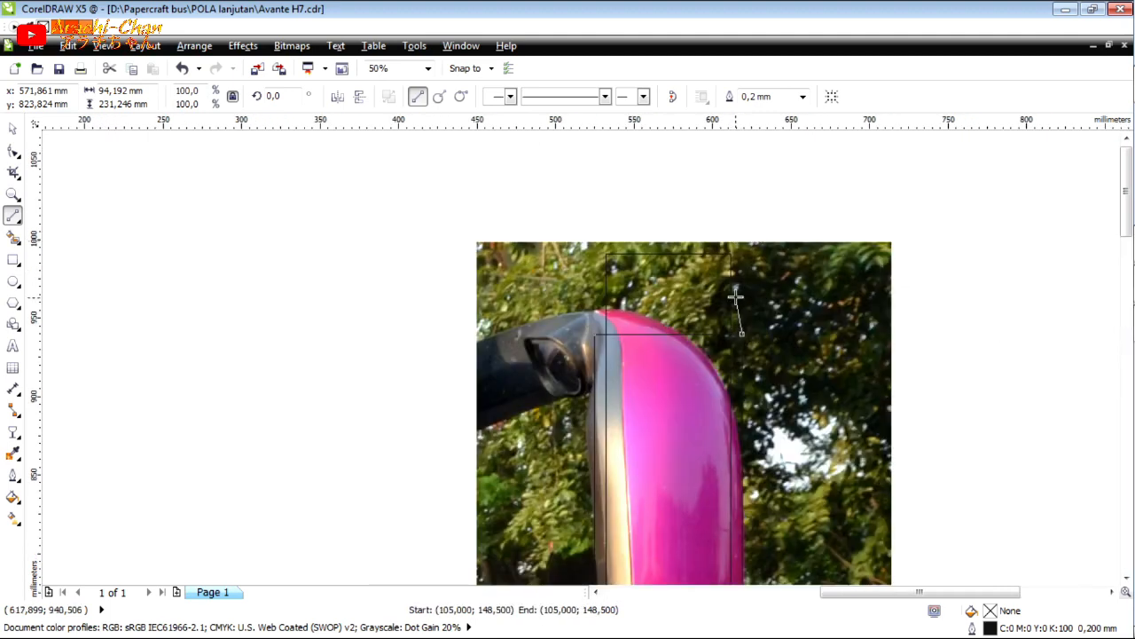
pyautogui.click(743, 334)
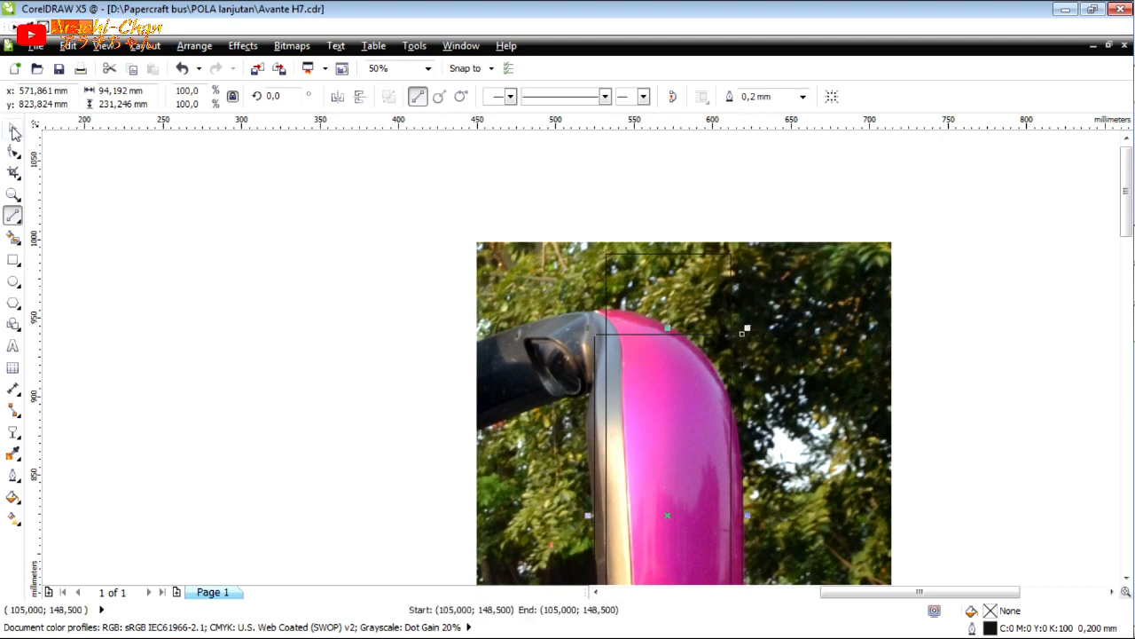
pyautogui.press('space')
pyautogui.moveTo(663, 254); pyautogui.dragTo(666, 202)
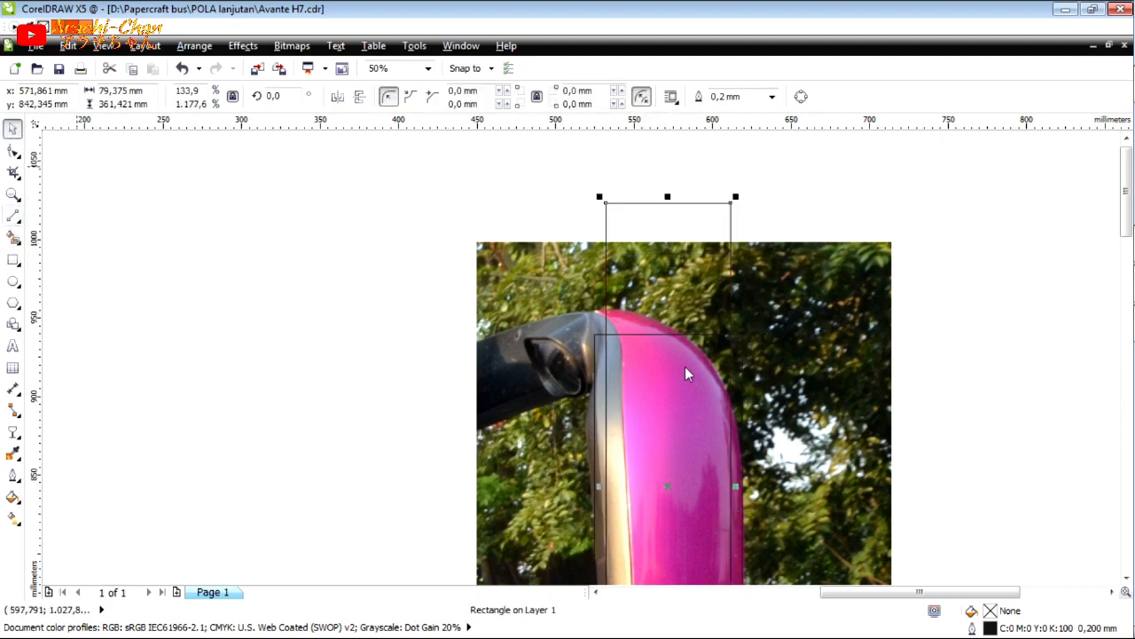
# Close the housing outline above the wide rectangle with slanted sides and a top edge about 54 mm long on the narrow guide.
pyautogui.press('space')
pyautogui.click(743, 334)
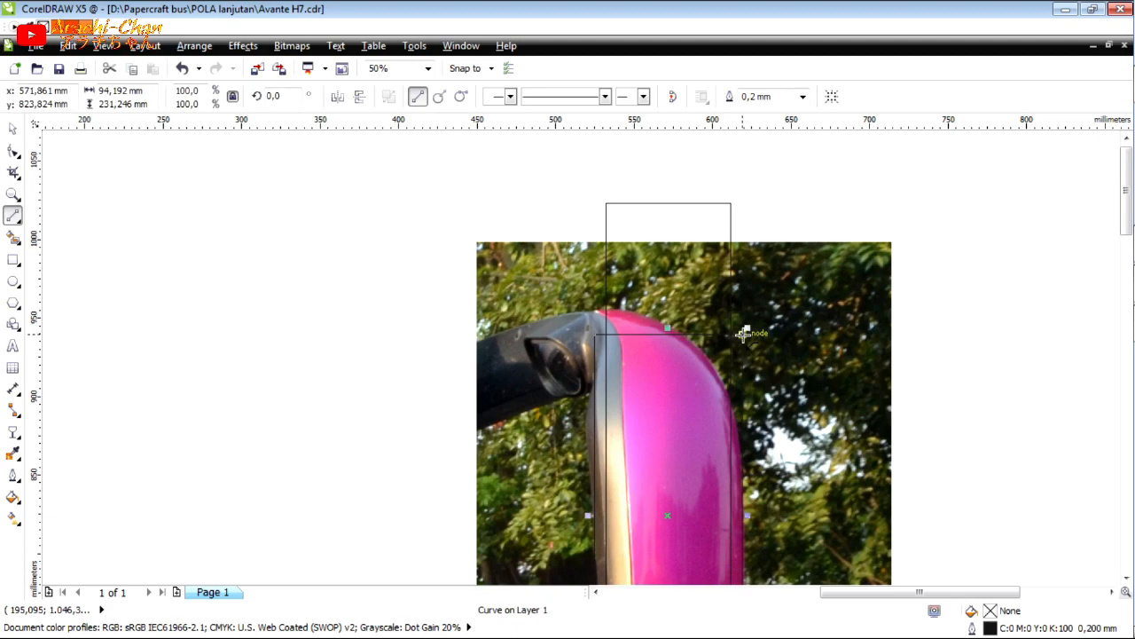
pyautogui.click(730, 202)
pyautogui.click(604, 202)
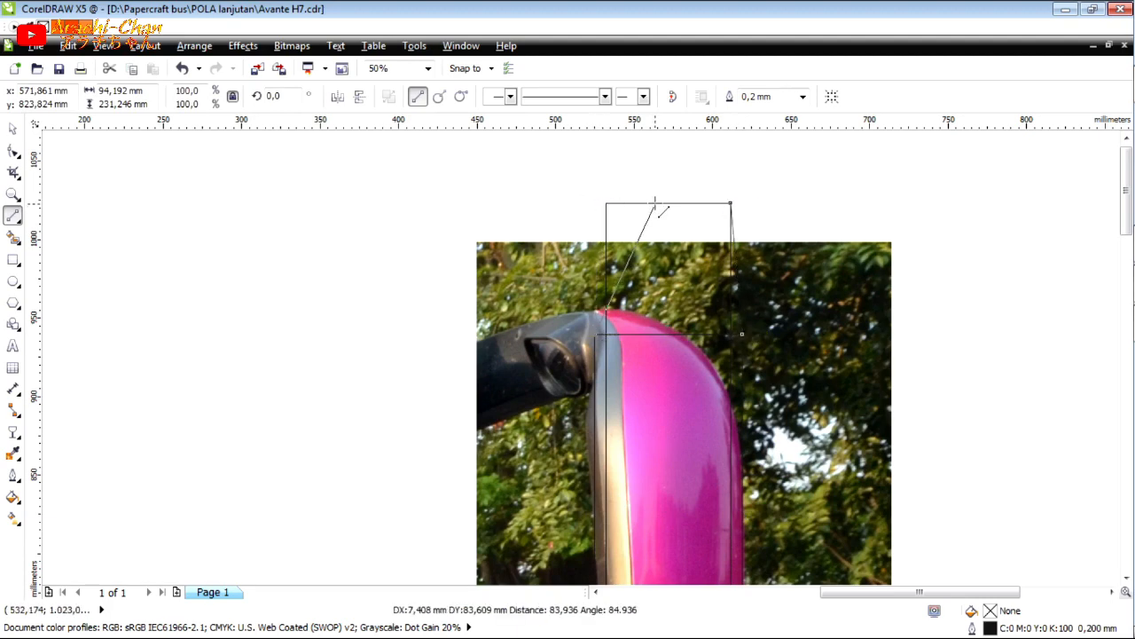
pyautogui.click(645, 203)
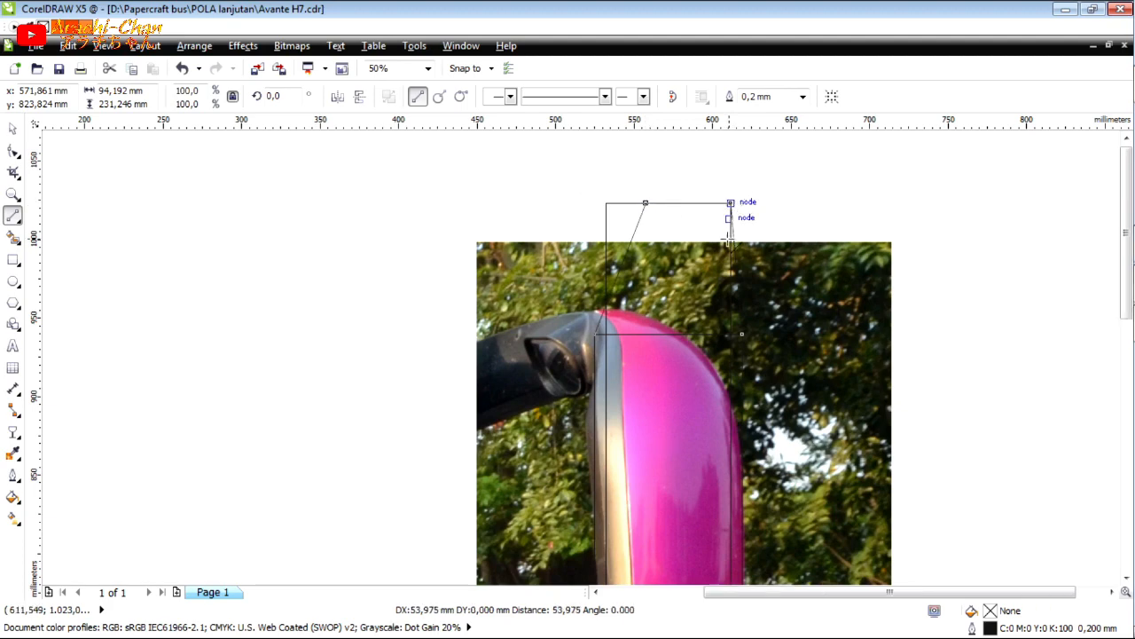
# Curve the housing outline's bottom edge into a rounded end, with its left end node lowered and its right one raised.
pyautogui.scroll(-1, 730, 228)
pyautogui.scroll(1, 689, 499)
pyautogui.press('F10')
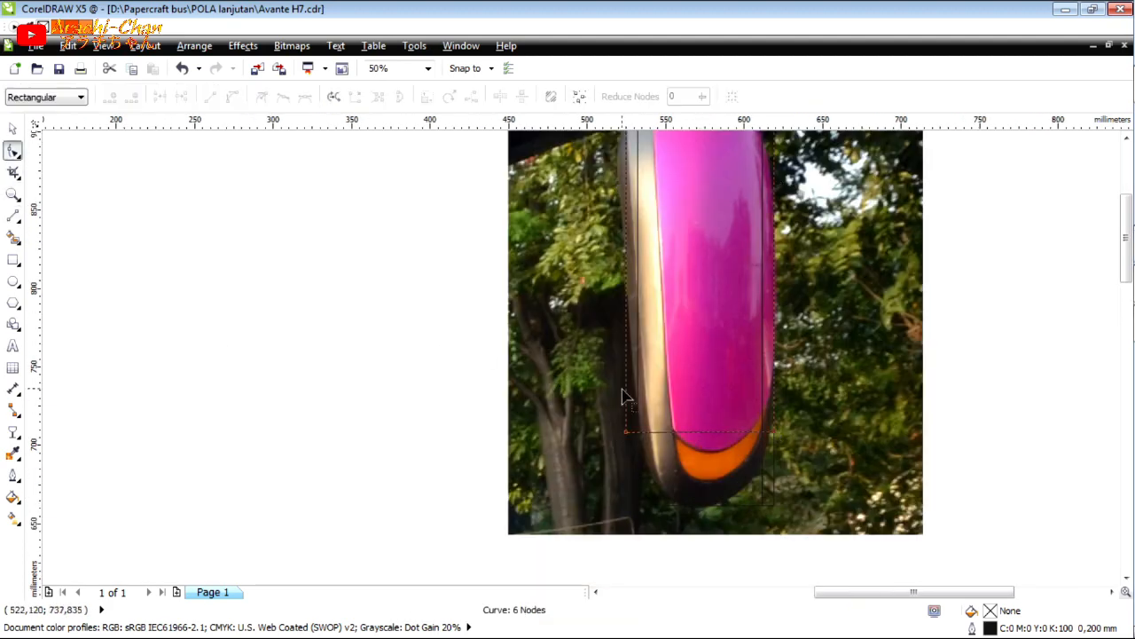
pyautogui.click(707, 434)
pyautogui.moveTo(707, 442); pyautogui.dragTo(776, 503)
pyautogui.moveTo(635, 505); pyautogui.dragTo(625, 505)
pyautogui.moveTo(715, 501); pyautogui.dragTo(709, 514)
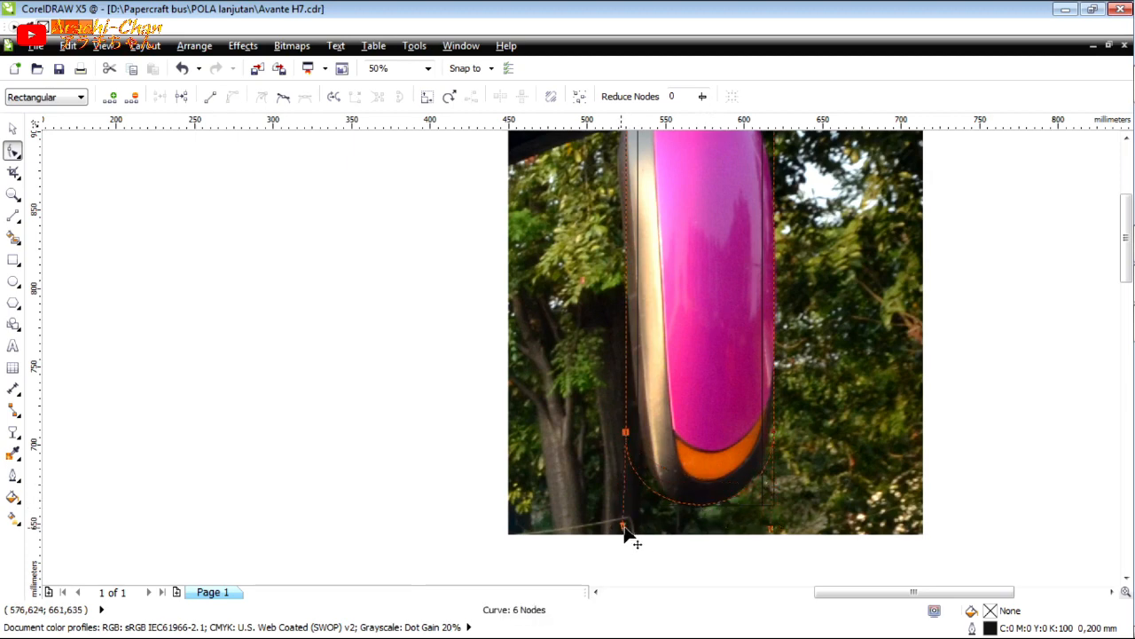
pyautogui.moveTo(623, 527); pyautogui.dragTo(636, 535)
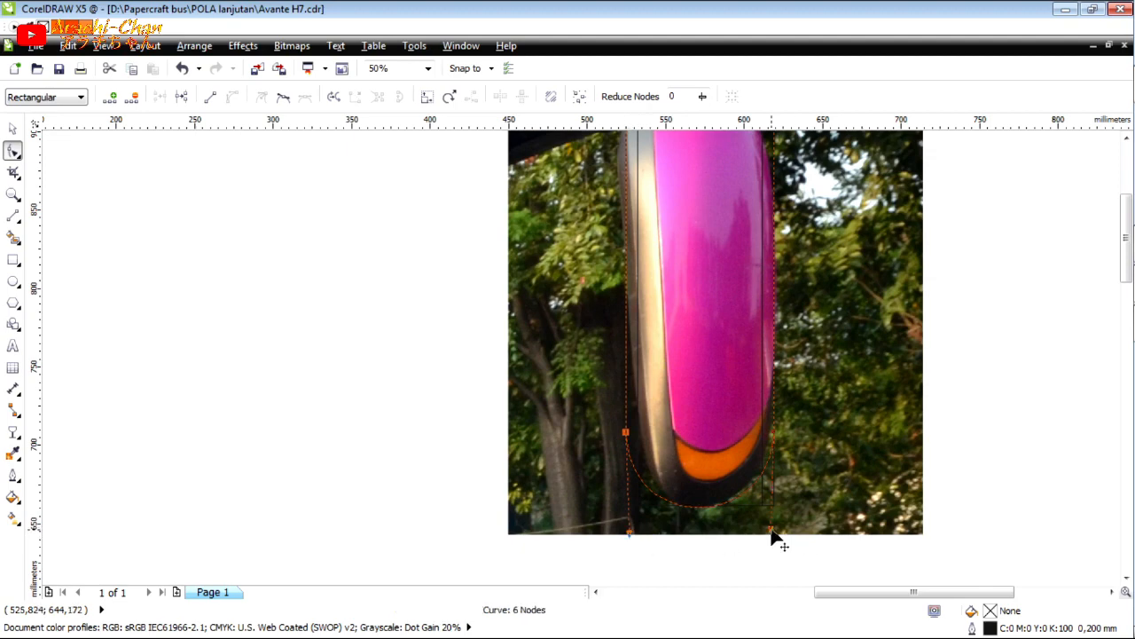
pyautogui.moveTo(774, 532); pyautogui.dragTo(775, 533)
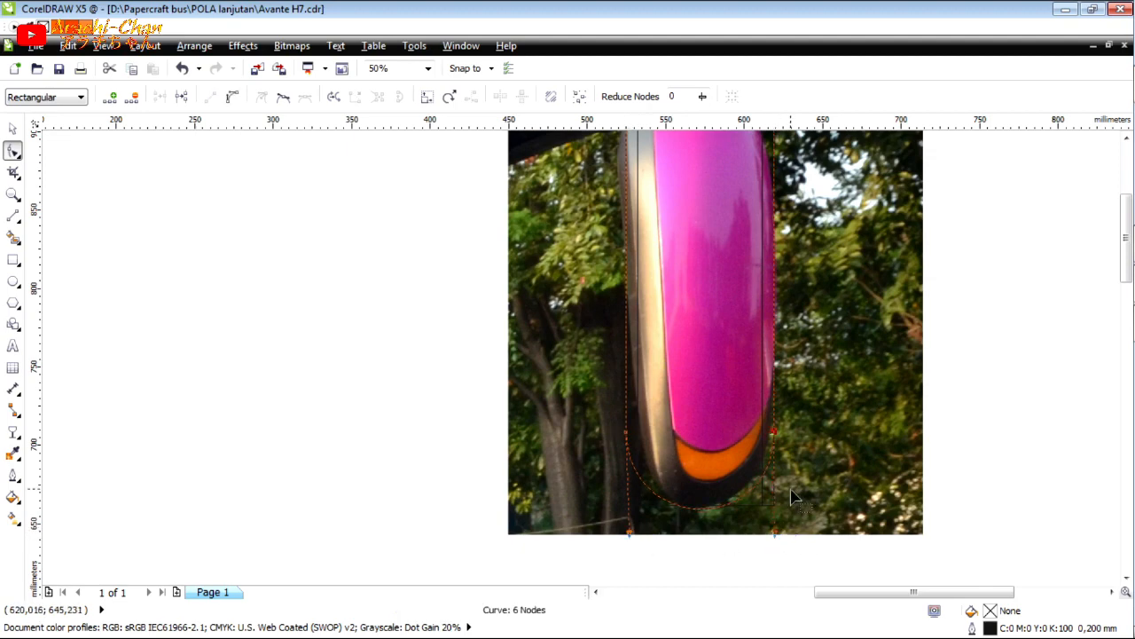
pyautogui.moveTo(626, 432); pyautogui.dragTo(625, 454)
pyautogui.moveTo(775, 429); pyautogui.dragTo(775, 417)
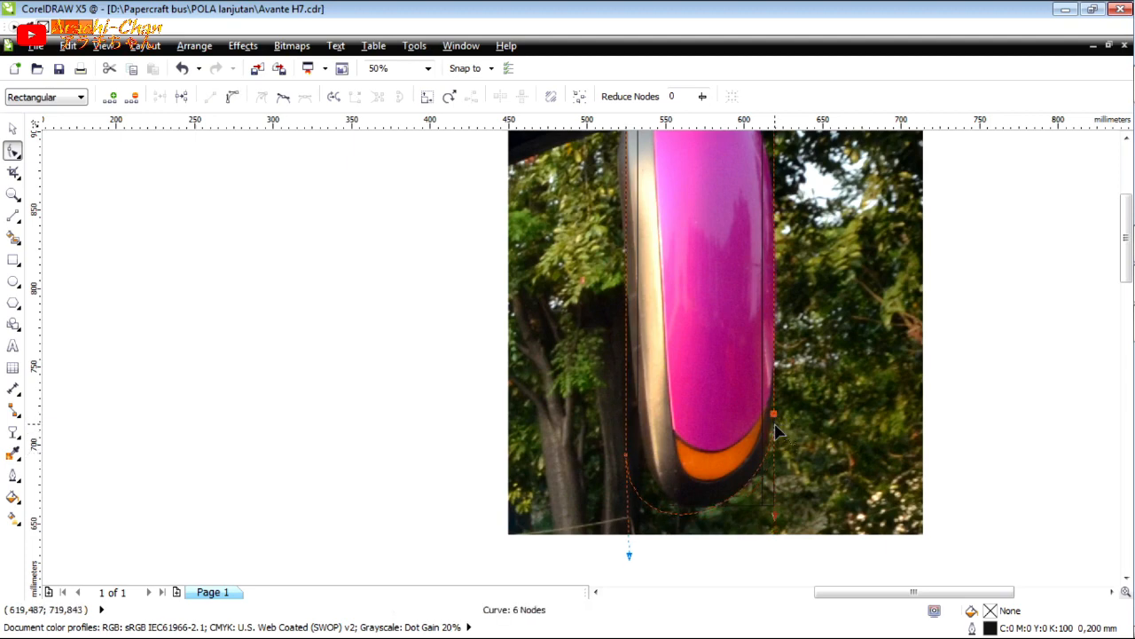
# Bend the two slanted upper sides of the housing outline into curves that form a tapered neck.
pyautogui.scroll(-1, 690, 405)
pyautogui.scroll(1, 673, 233)
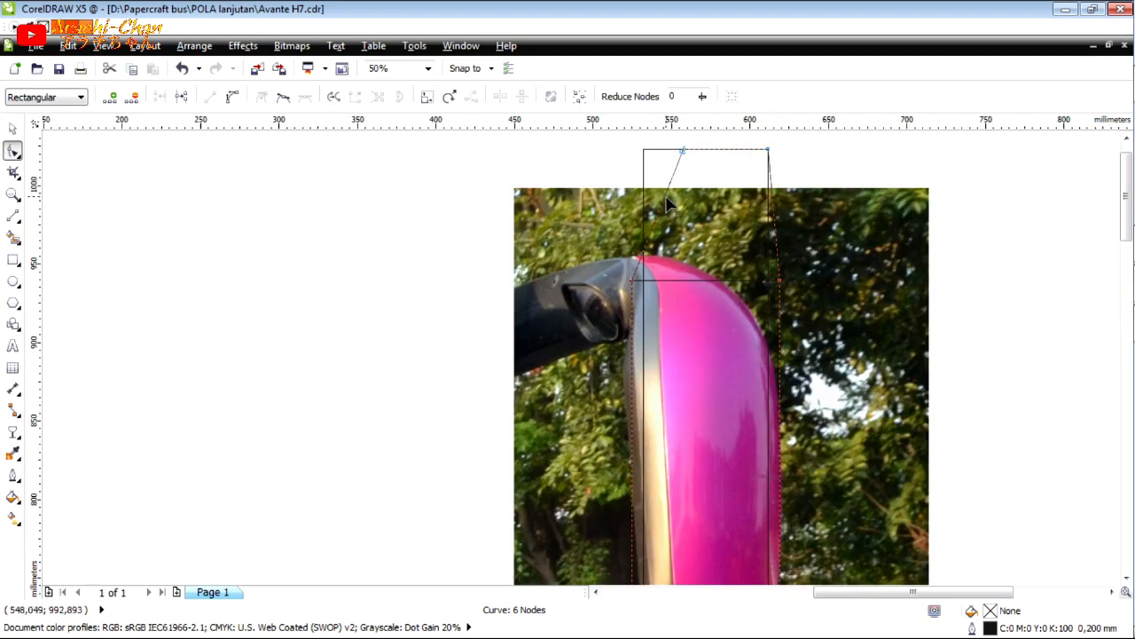
pyautogui.scroll(1, 652, 248)
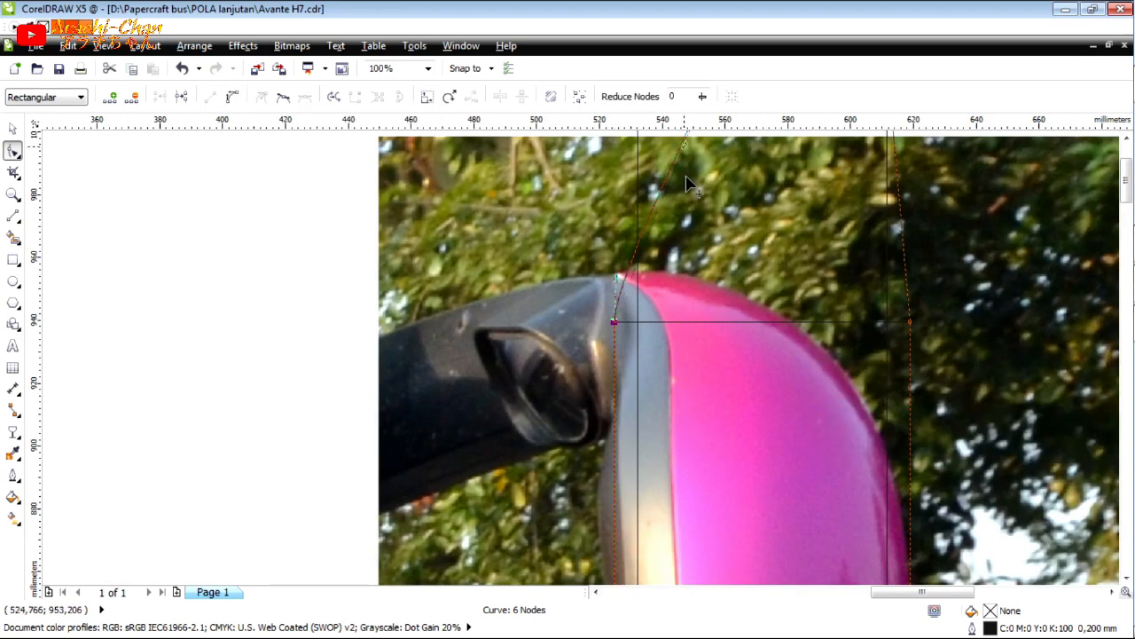
pyautogui.moveTo(686, 176); pyautogui.dragTo(679, 239)
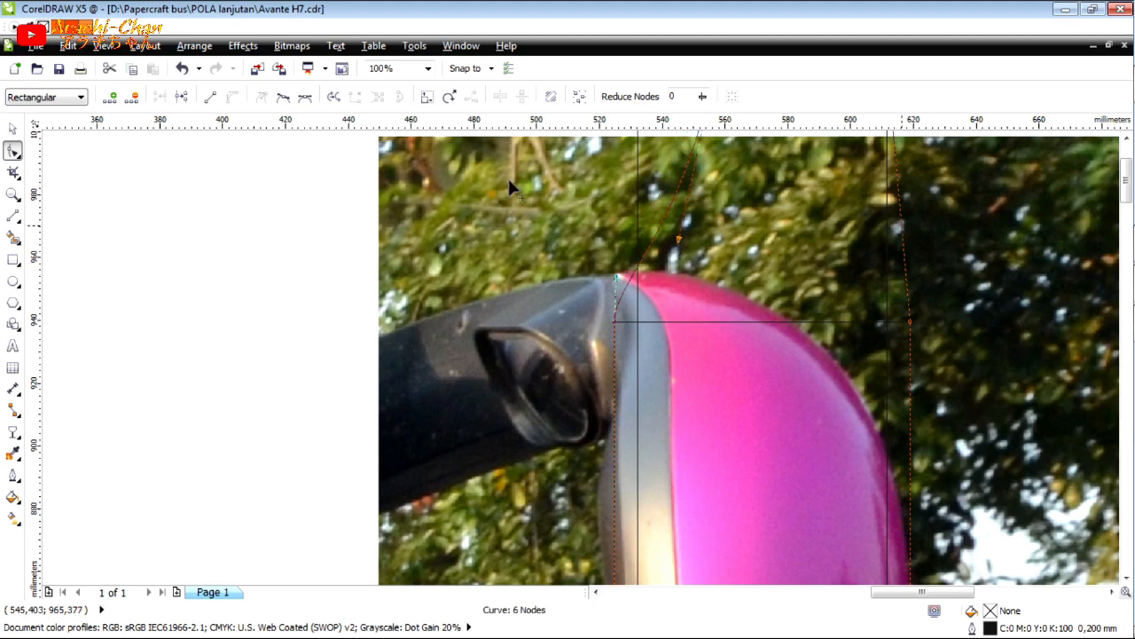
pyautogui.click(894, 155)
pyautogui.moveTo(894, 158); pyautogui.dragTo(794, 253)
# Move the housing outline off the photo to beside the mirror arm outline.
pyautogui.scroll(-2, 898, 266)
pyautogui.scroll(-1, 898, 266)
pyautogui.click(12, 130)
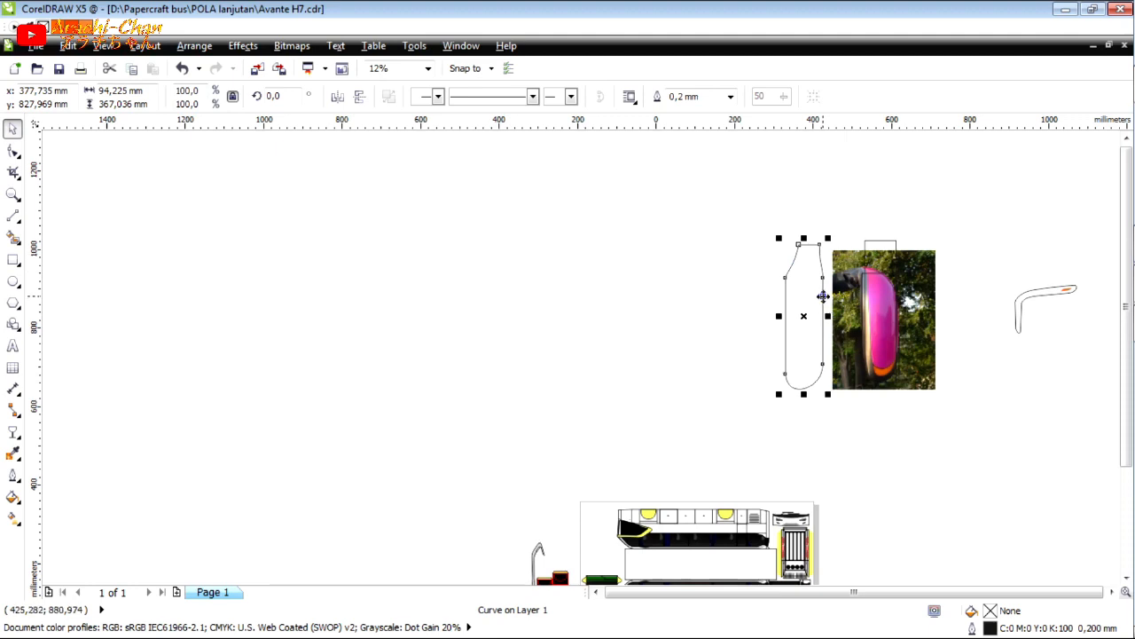
pyautogui.moveTo(823, 297); pyautogui.dragTo(1017, 264)
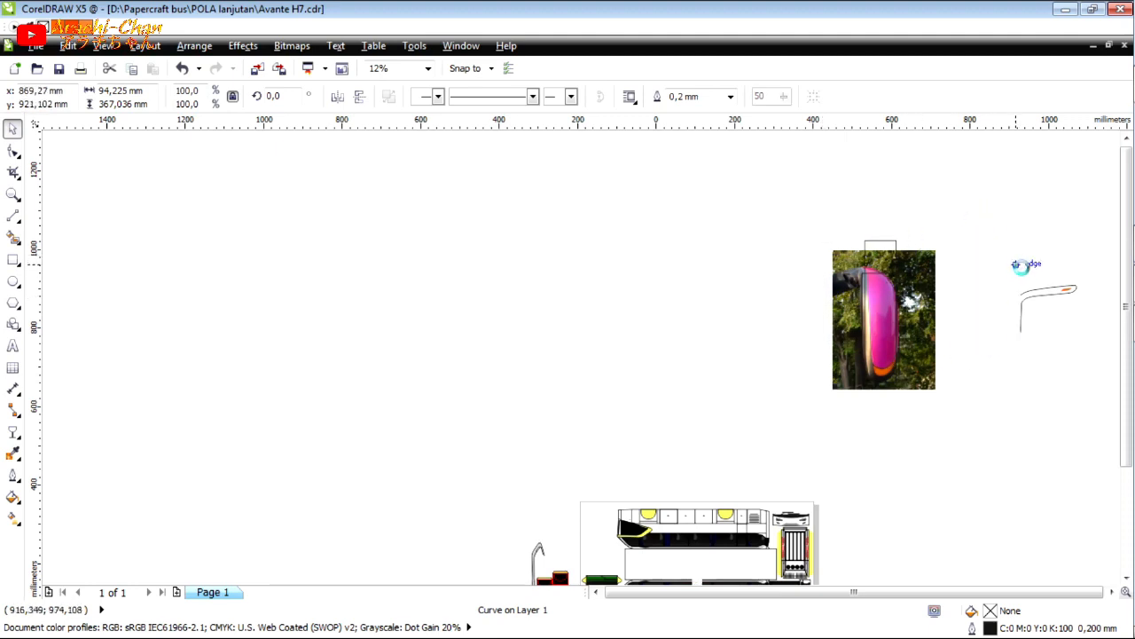
# Scale the housing outline to 45.9 %, about 43 by 169 mm, and place it just left of the mirror arm's vertical part.
pyautogui.scroll(2, 1025, 276)
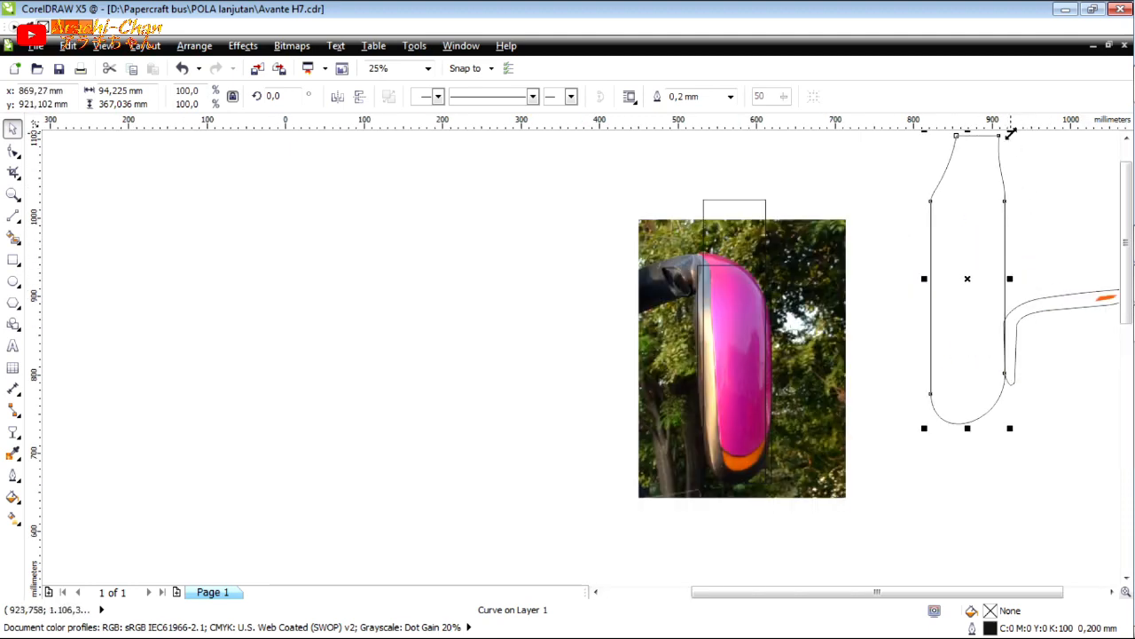
pyautogui.moveTo(1011, 131); pyautogui.dragTo(974, 274)
pyautogui.scroll(1, 1006, 348)
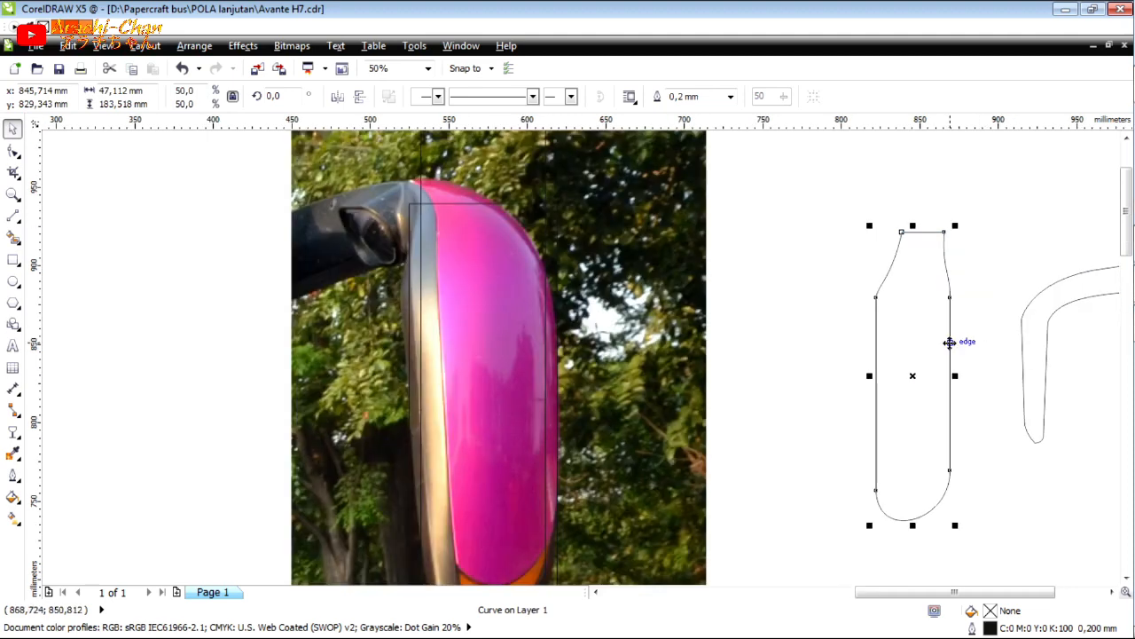
pyautogui.moveTo(950, 340); pyautogui.dragTo(1020, 294)
pyautogui.moveTo(1028, 177); pyautogui.dragTo(1025, 205)
pyautogui.scroll(-2, 988, 326)
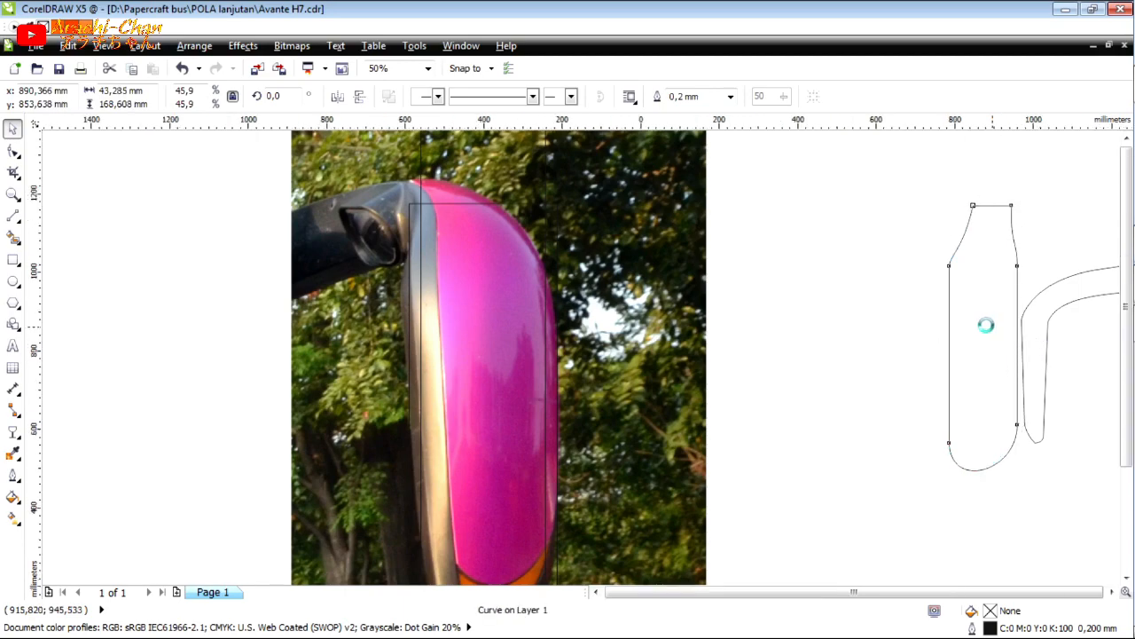
# Shift the housing outline right so its right edge touches the mirror arm's vertical part.
pyautogui.scroll(3, 1026, 347)
pyautogui.scroll(-1, 904, 306)
pyautogui.scroll(1, 853, 279)
pyautogui.moveTo(842, 282); pyautogui.dragTo(851, 276)
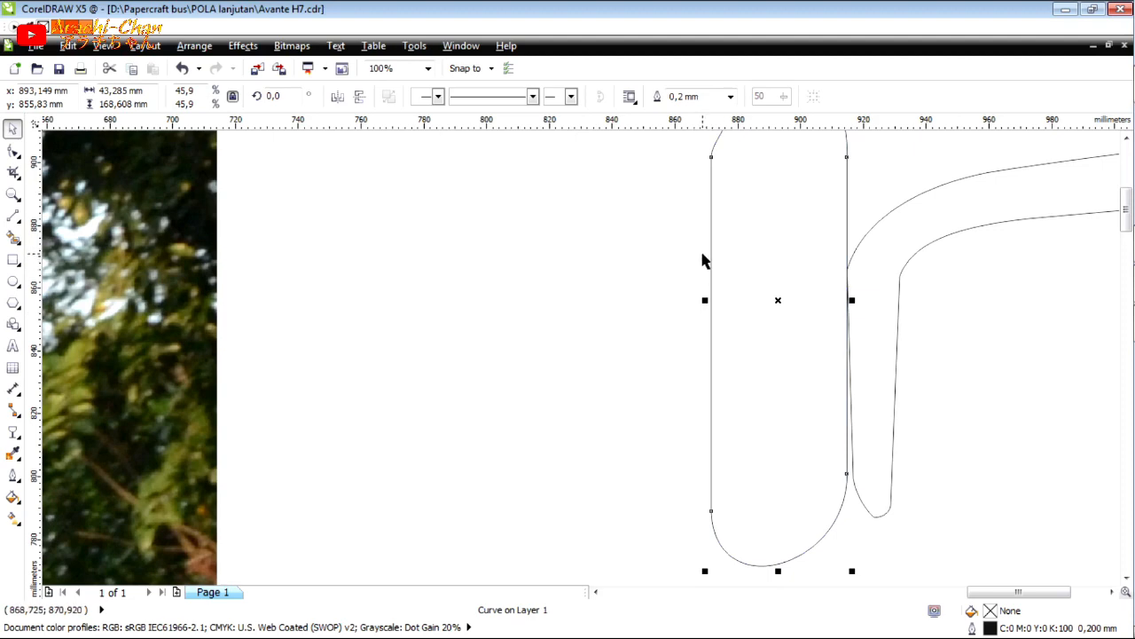
pyautogui.scroll(-1, 559, 310)
pyautogui.scroll(1, 681, 223)
pyautogui.scroll(-1, 761, 291)
pyautogui.scroll(1, 742, 211)
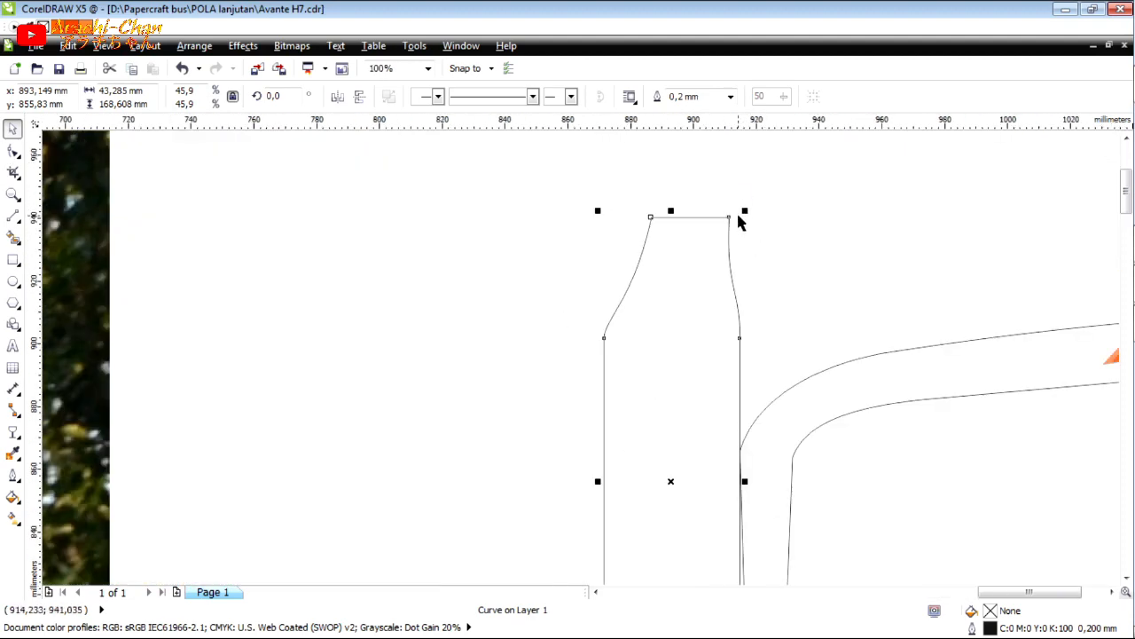
# Move the arm outline's lower left node onto the housing's right edge so the arm's side follows it.
pyautogui.scroll(-1, 762, 234)
pyautogui.scroll(1, 751, 361)
pyautogui.click(12, 151)
pyautogui.click(797, 472)
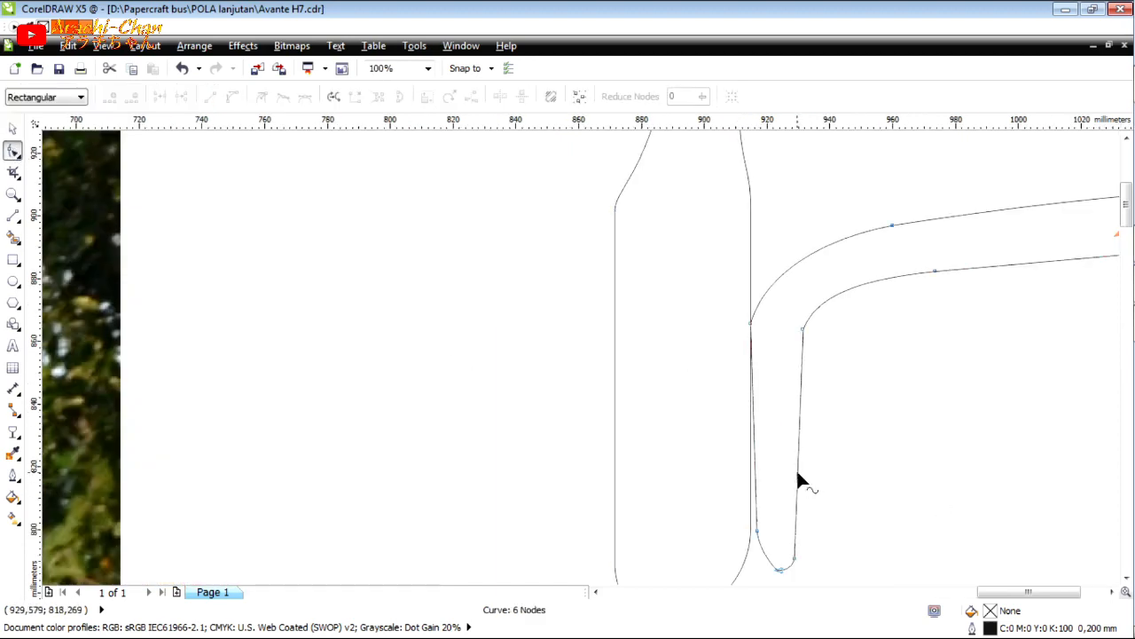
pyautogui.scroll(2, 762, 533)
pyautogui.moveTo(741, 526); pyautogui.dragTo(716, 526)
pyautogui.scroll(-4, 892, 438)
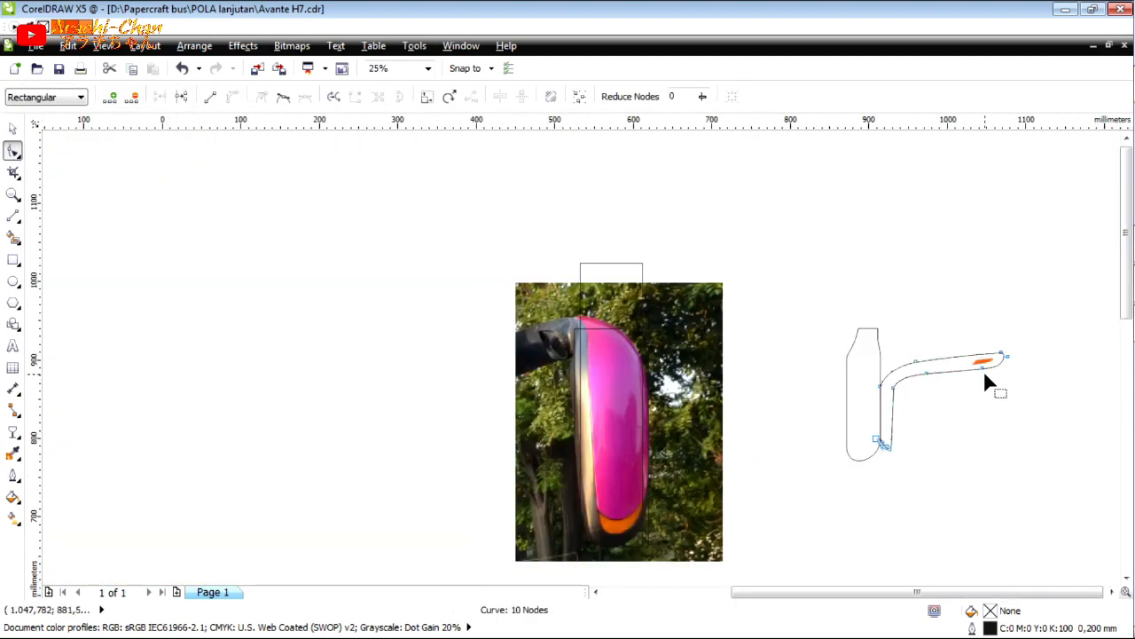
# Delete the mirror photo and the leftover construction rectangles around it.
pyautogui.press('space')
pyautogui.click(748, 517)
pyautogui.moveTo(748, 517); pyautogui.dragTo(748, 517)
pyautogui.press('Delete')
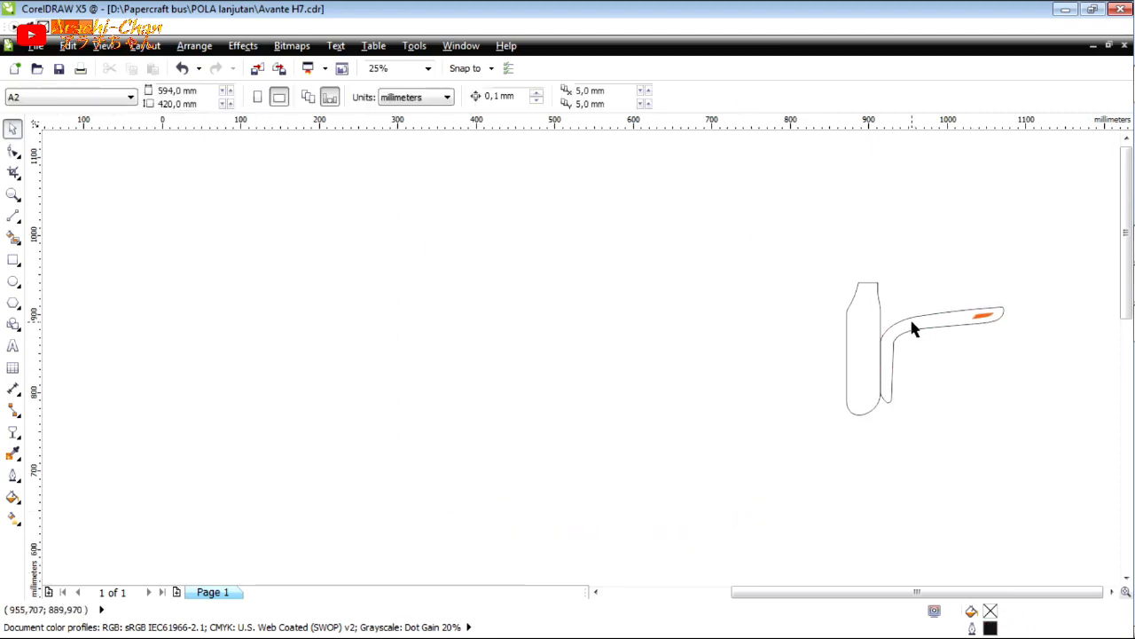
# Duplicate the housing outline as a smaller inner outline, about 38 by 164 mm, sharing the same top edge.
pyautogui.scroll(1, 896, 364)
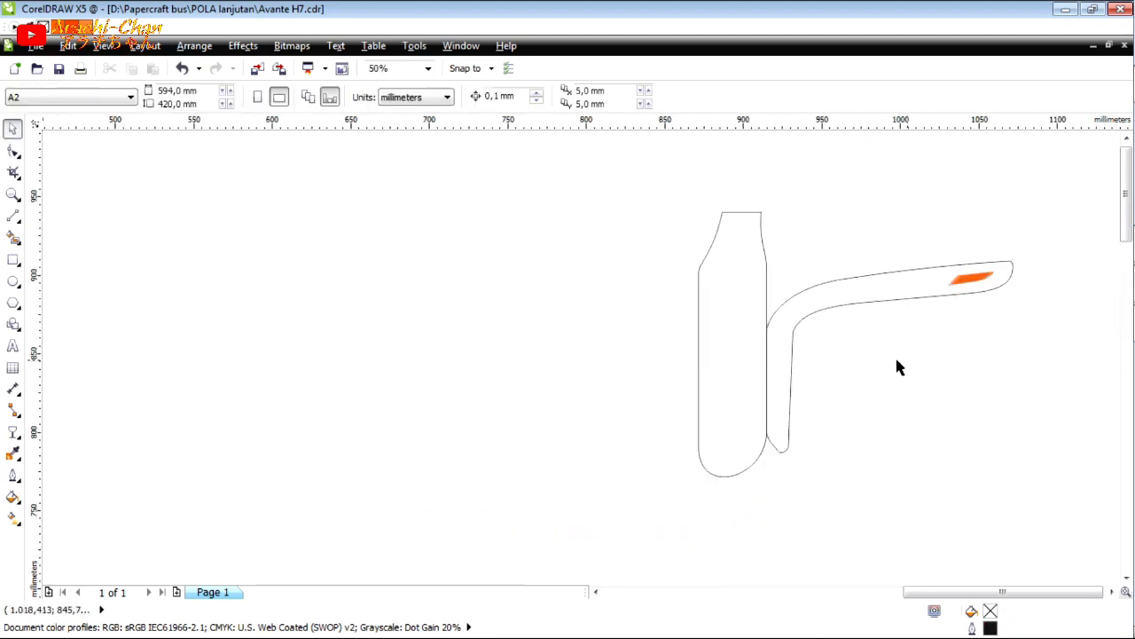
pyautogui.click(765, 282)
pyautogui.scroll(1, 769, 345)
pyautogui.moveTo(768, 345); pyautogui.dragTo(767, 405)
pyautogui.scroll(-1, 769, 415)
pyautogui.scroll(1, 750, 489)
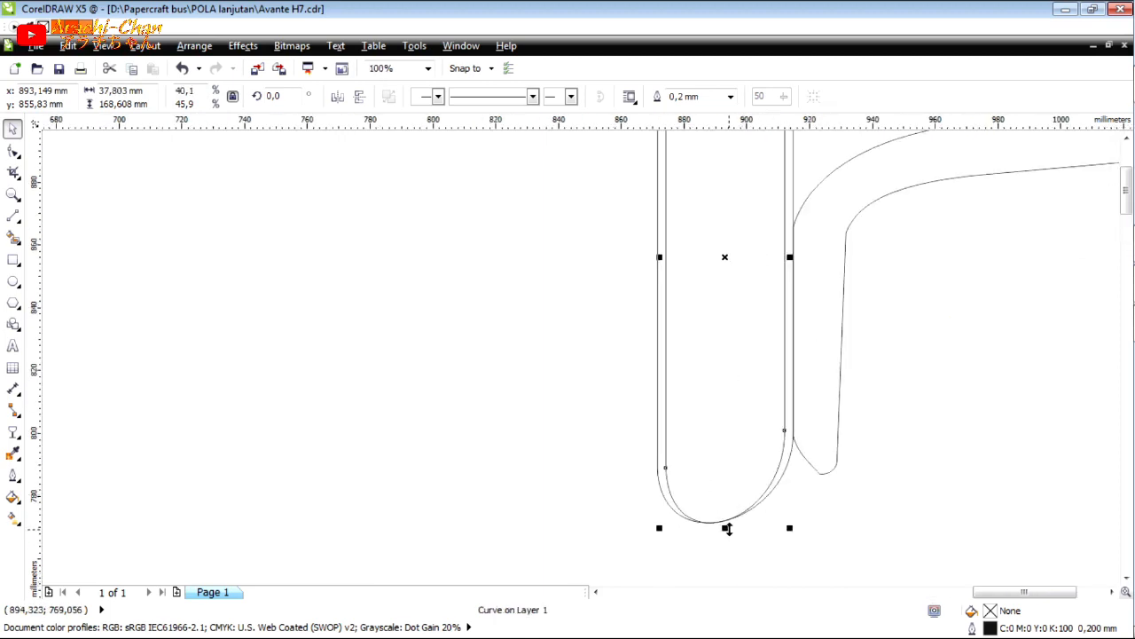
pyautogui.moveTo(727, 525); pyautogui.dragTo(733, 513)
pyautogui.scroll(-1, 732, 513)
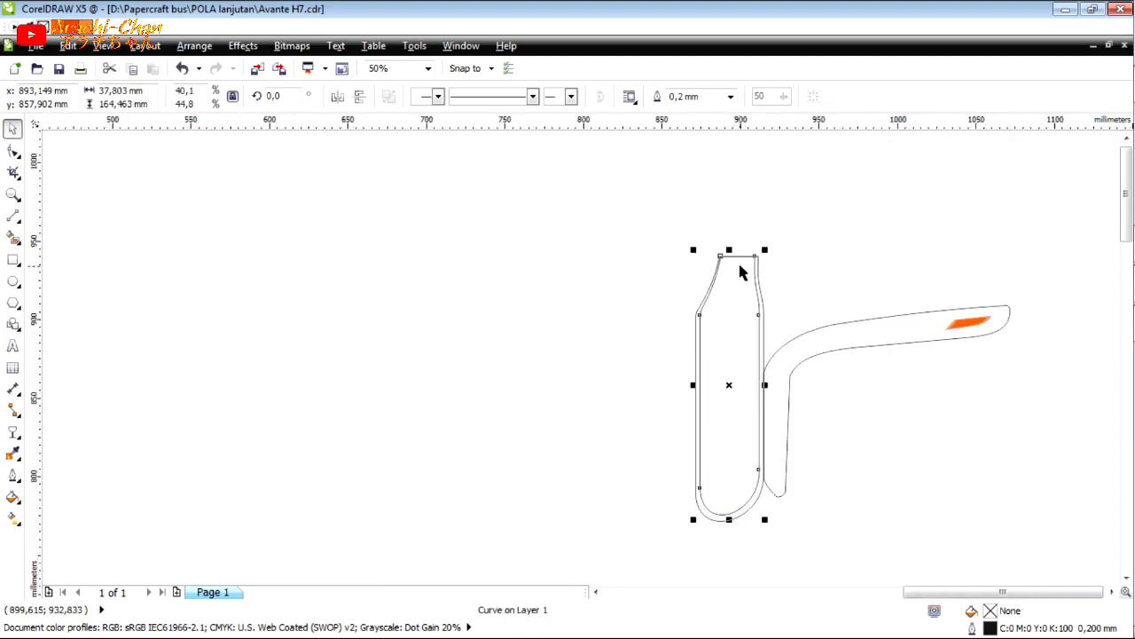
# Shift the inner outline's top left node inward and lower the left node at the neck's base.
pyautogui.scroll(2, 738, 261)
pyautogui.click(14, 151)
pyautogui.moveTo(664, 239); pyautogui.dragTo(671, 240)
pyautogui.moveTo(582, 474); pyautogui.dragTo(583, 486)
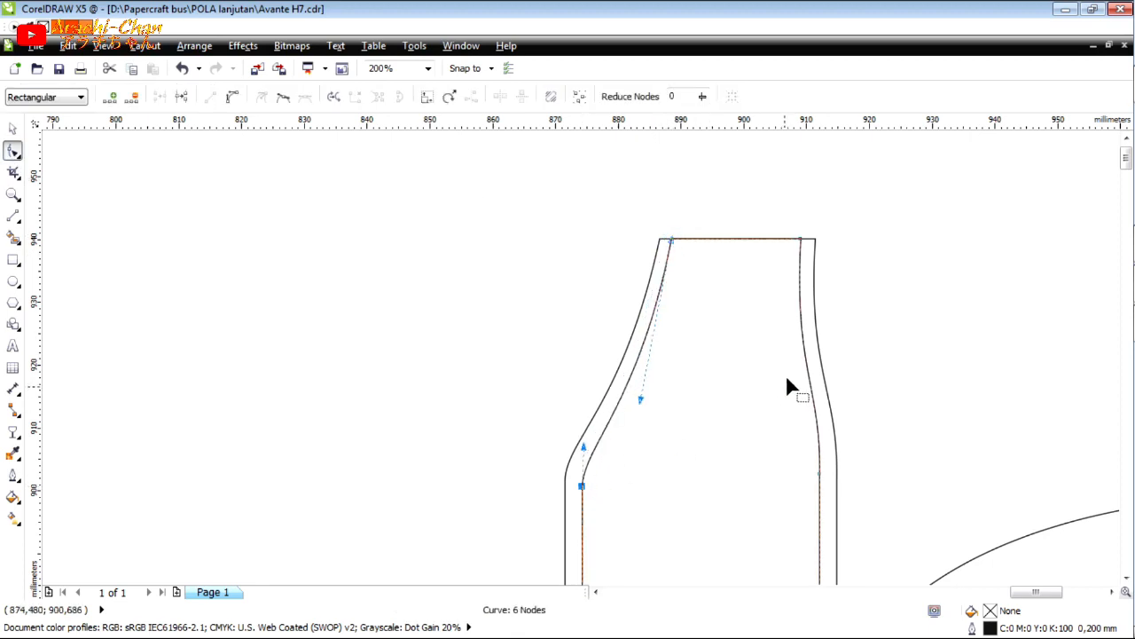
# Draw a line between the inner outline's two lower side nodes and bend it into a curve parallel to the rounded end.
pyautogui.scroll(-2, 796, 375)
pyautogui.scroll(1, 792, 443)
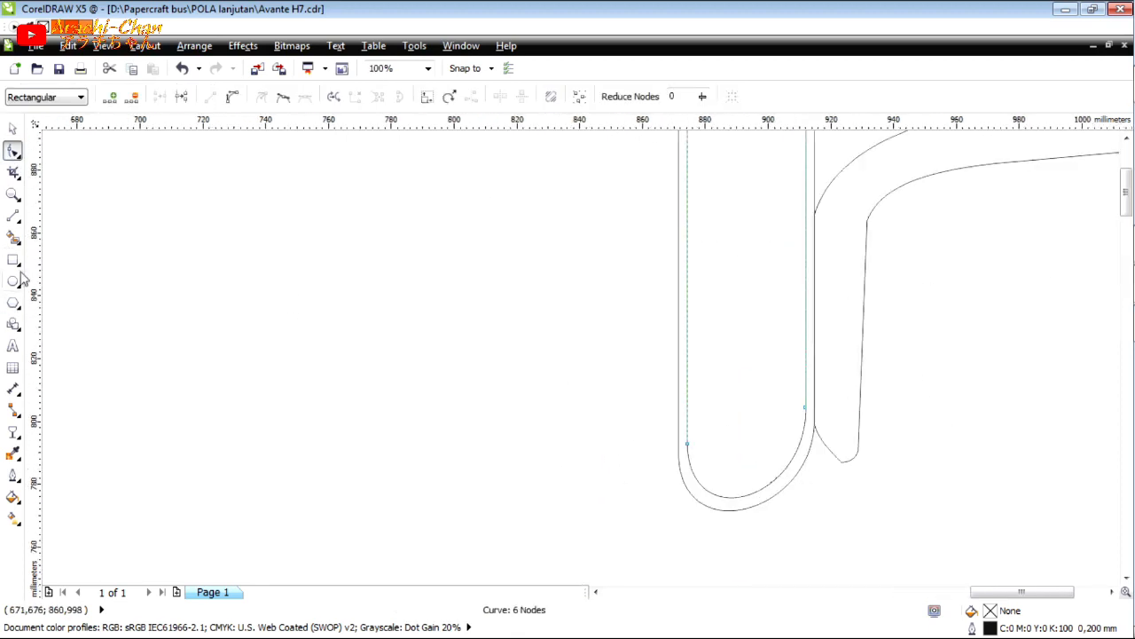
pyautogui.click(13, 214)
pyautogui.click(688, 443)
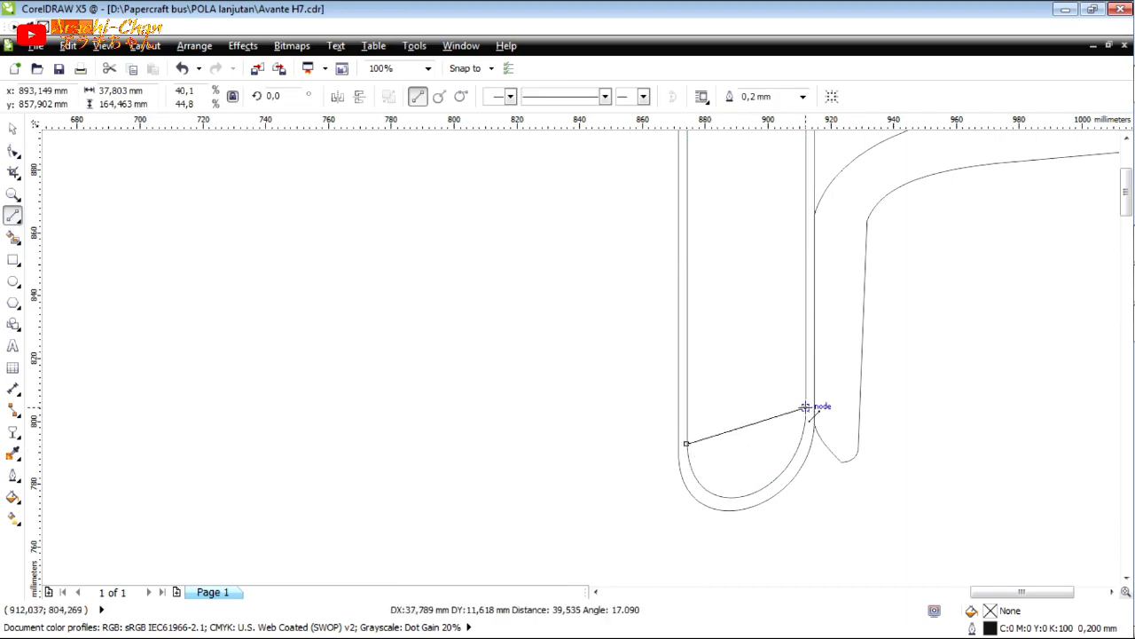
pyautogui.click(805, 408)
pyautogui.press('F10')
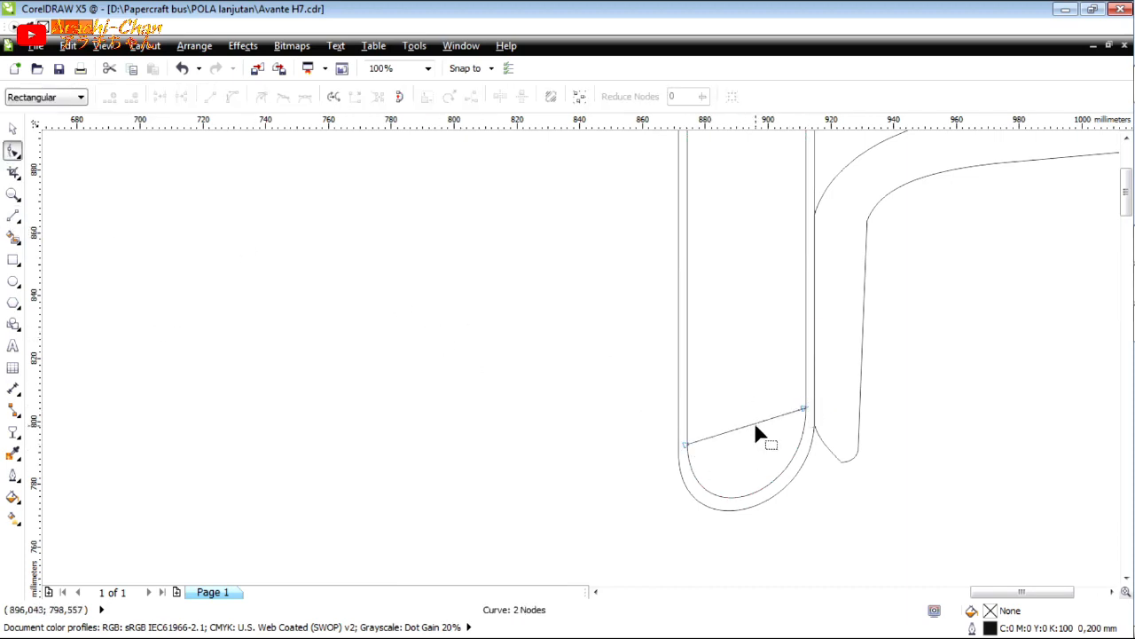
pyautogui.click(750, 424)
pyautogui.moveTo(750, 430); pyautogui.dragTo(793, 472)
pyautogui.moveTo(715, 486); pyautogui.dragTo(706, 488)
pyautogui.scroll(-1, 779, 499)
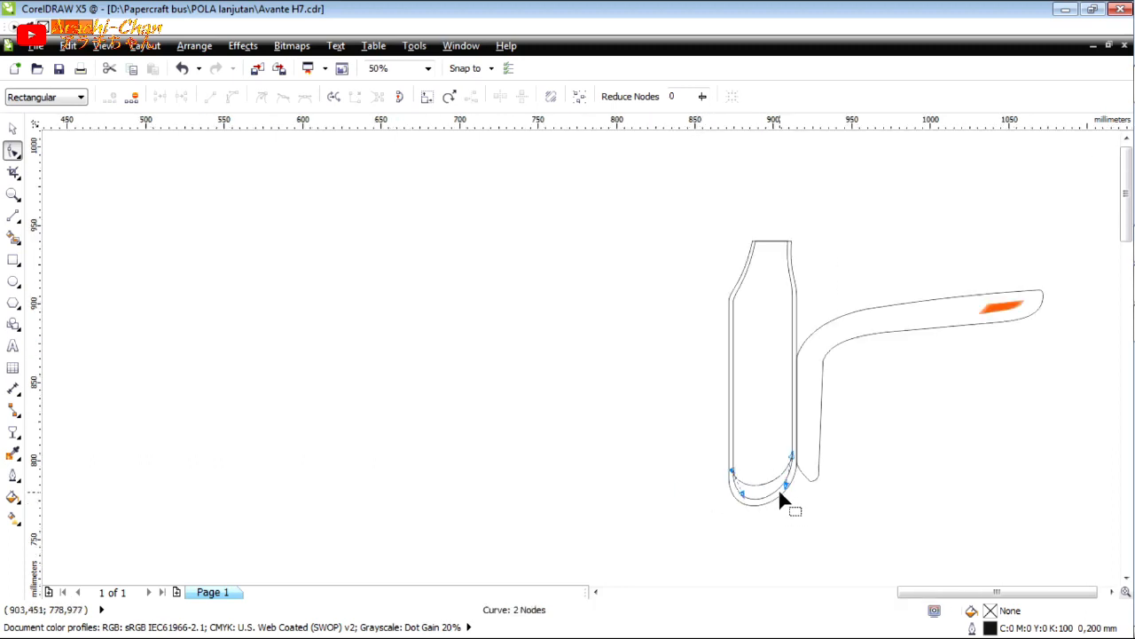
# Narrow the inner outline and its lower curve together to about 33 mm wide, centred inside the housing.
pyautogui.click(16, 133)
pyautogui.scroll(1, 796, 437)
pyautogui.keyDown('shift'); pyautogui.click(788, 346); pyautogui.keyUp('shift')
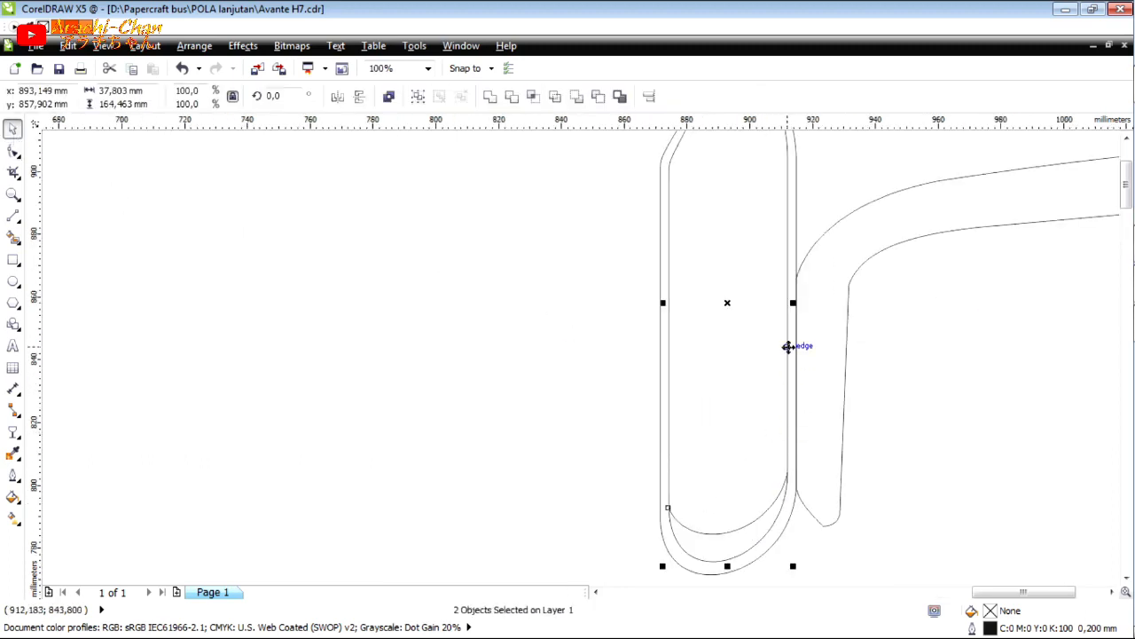
pyautogui.moveTo(796, 306); pyautogui.dragTo(789, 578)
# Move the narrowed inner outline's top left node slightly inward along the top edge.
pyautogui.scroll(-1, 792, 565)
pyautogui.scroll(2, 762, 292)
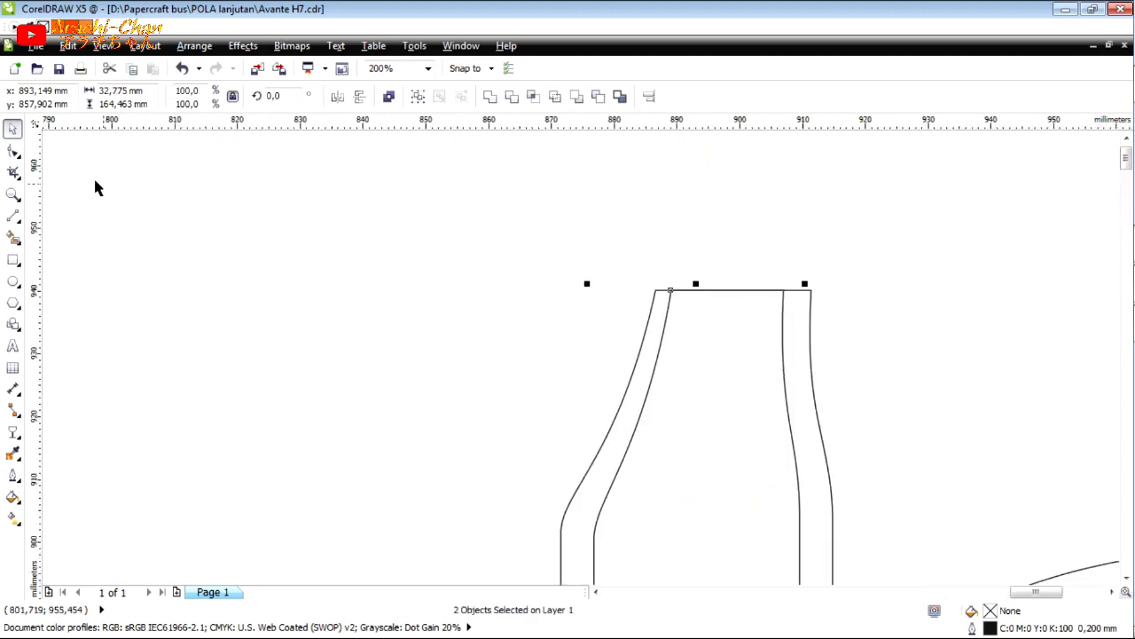
pyautogui.click(12, 151)
pyautogui.moveTo(672, 291); pyautogui.dragTo(682, 291)
pyautogui.scroll(-3, 686, 330)
pyautogui.scroll(2, 715, 407)
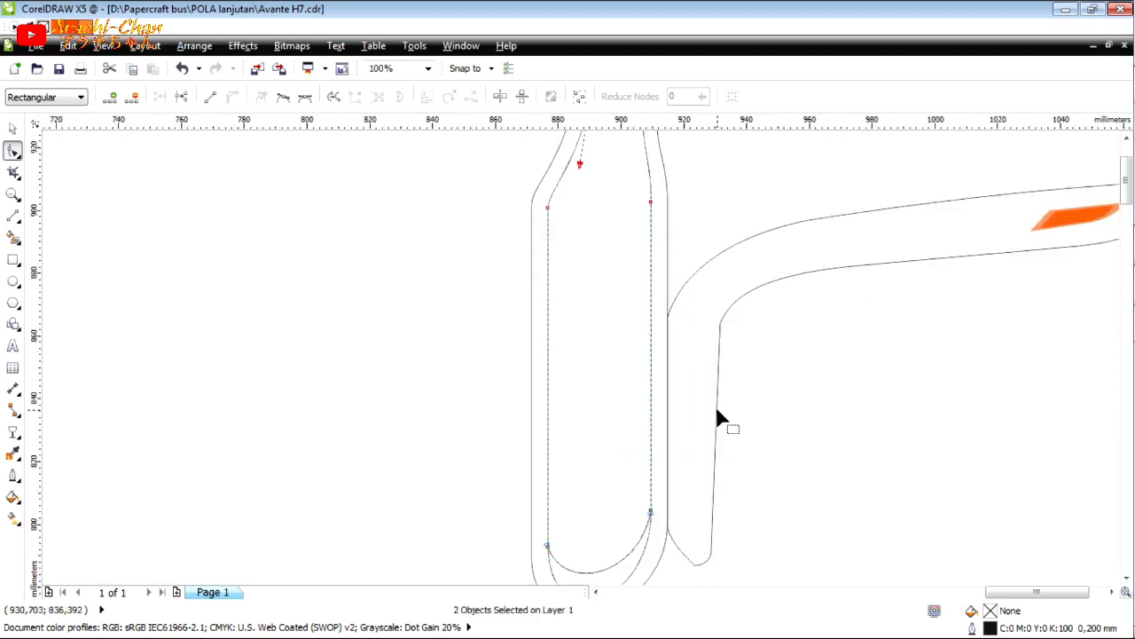
# Smart-fill the crescent at the inner outline's lower end with orange #FF6600 and no outline.
pyautogui.scroll(-2, 715, 408)
pyautogui.click(13, 130)
pyautogui.click(257, 285)
pyautogui.scroll(2, 698, 454)
pyautogui.click(15, 239)
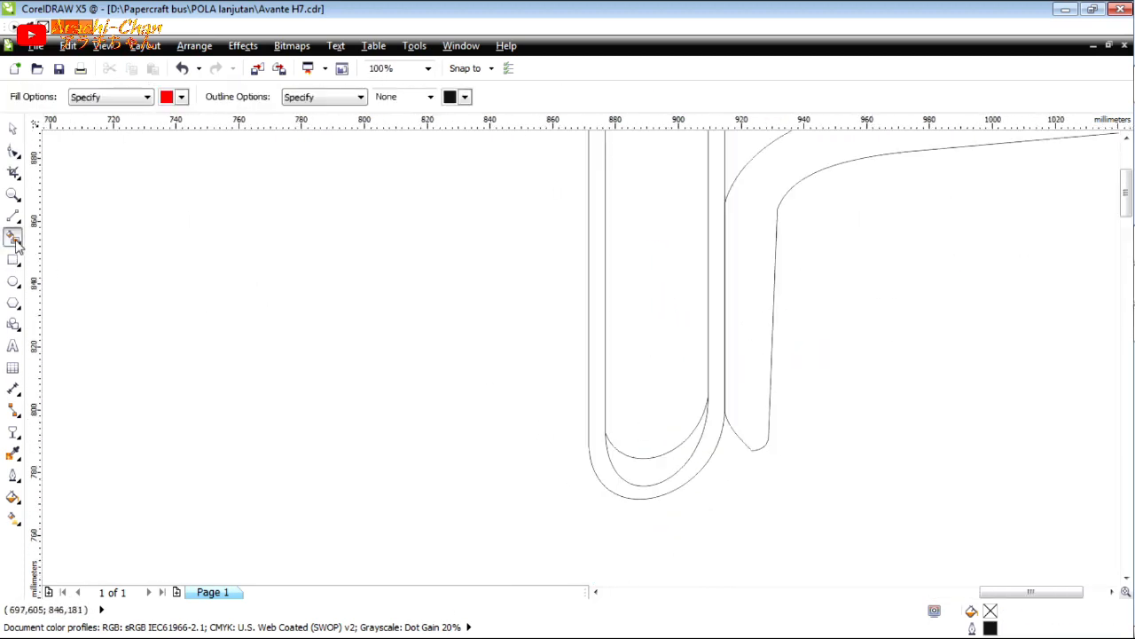
pyautogui.click(181, 97)
pyautogui.click(183, 133)
pyautogui.click(279, 297)
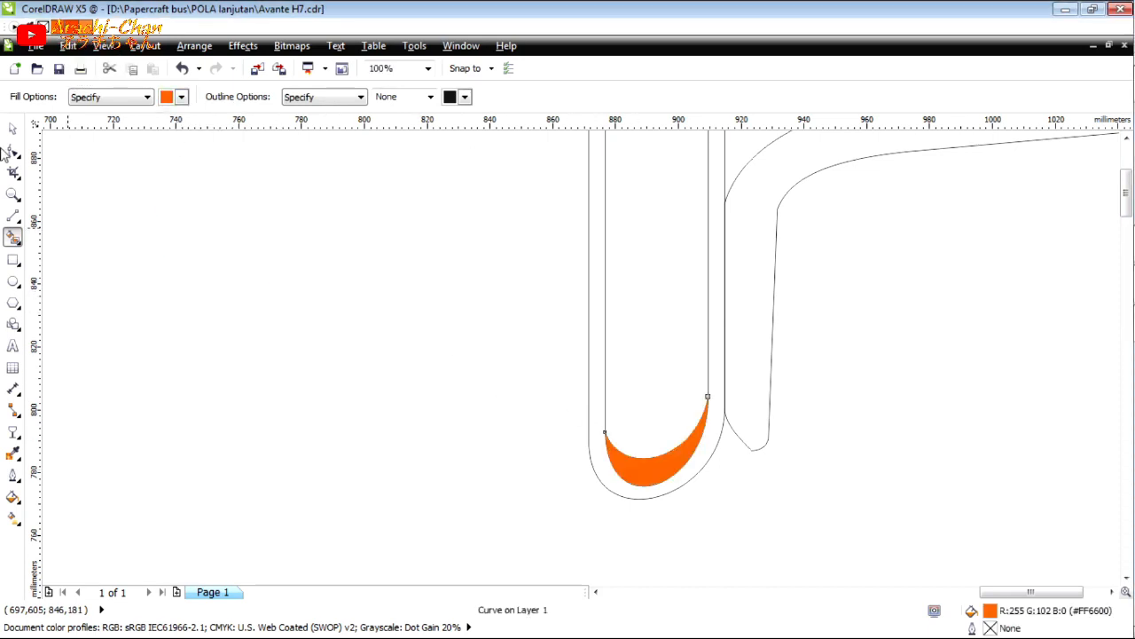
pyautogui.press('space')
pyautogui.click(722, 547)
# Raise the lower right node of the arm outline's vertical part and delete the node at its lower tip.
pyautogui.scroll(-2, 976, 373)
pyautogui.scroll(2, 870, 366)
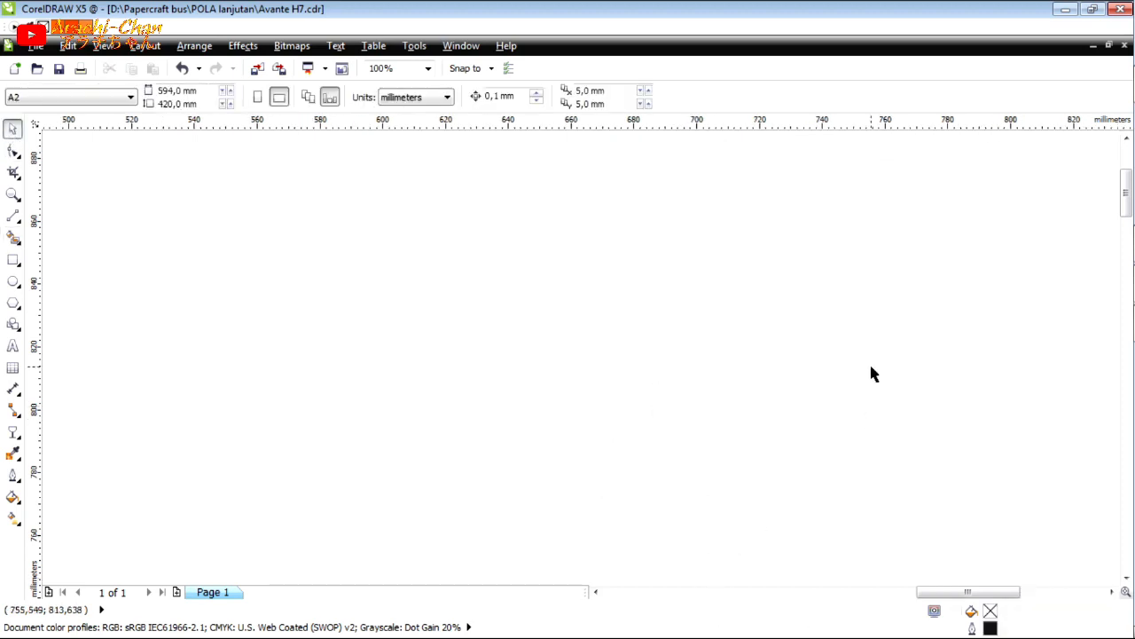
pyautogui.scroll(-2, 844, 381)
pyautogui.scroll(2, 1060, 389)
pyautogui.click(793, 497)
pyautogui.click(774, 499)
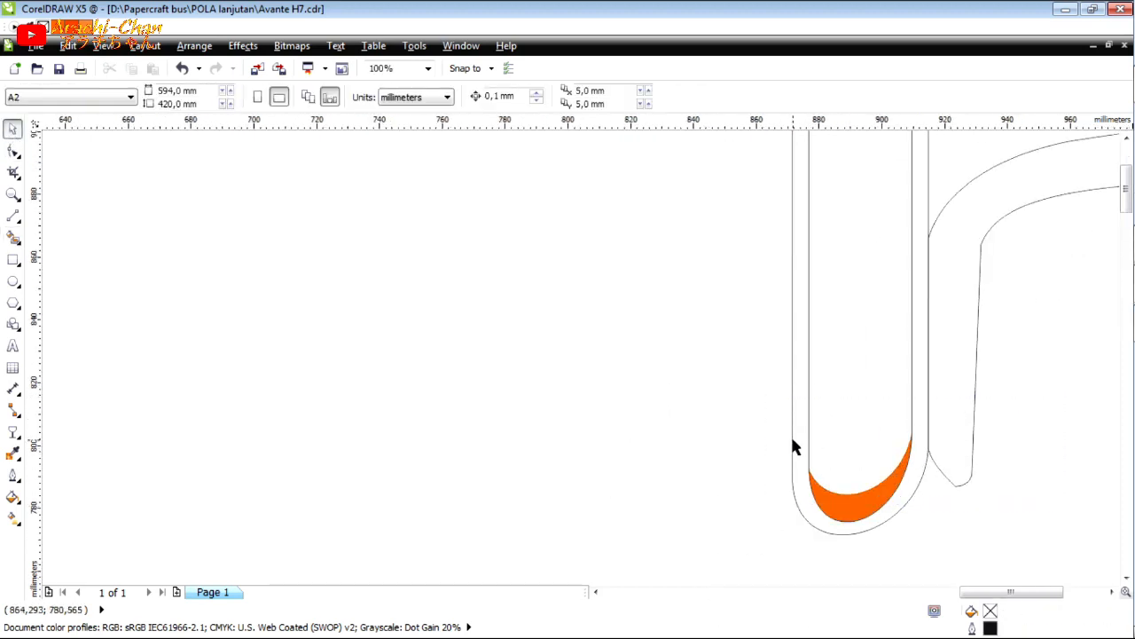
pyautogui.click(944, 473)
pyautogui.scroll(-1, 923, 453)
pyautogui.scroll(1, 918, 404)
pyautogui.scroll(-1, 853, 386)
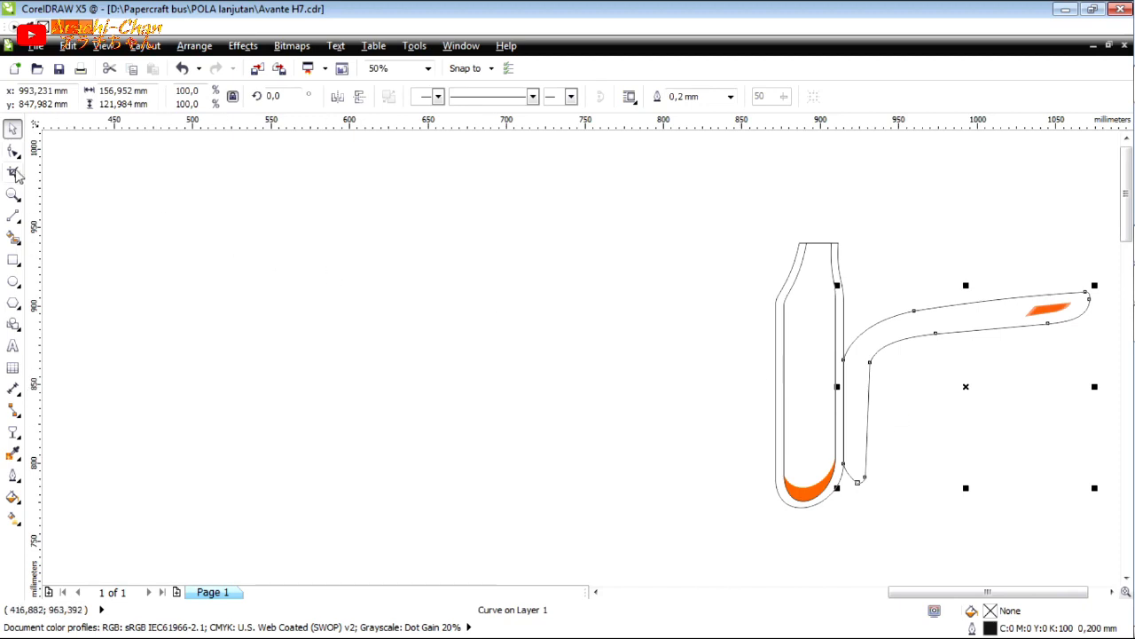
pyautogui.click(11, 152)
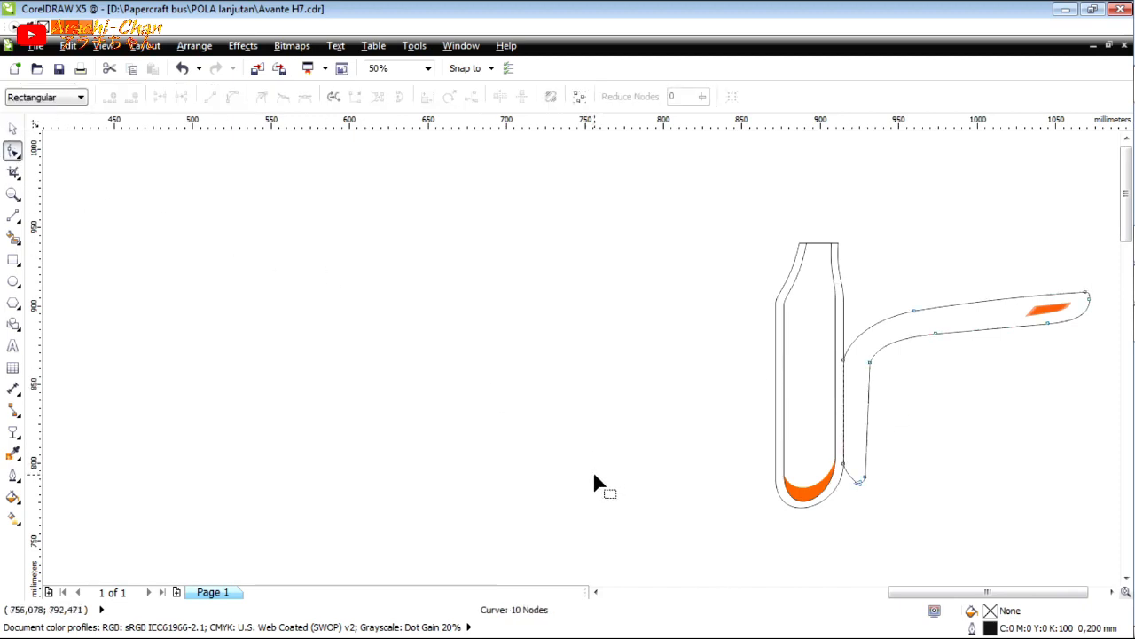
pyautogui.moveTo(866, 474); pyautogui.dragTo(868, 455)
pyautogui.scroll(1, 849, 484)
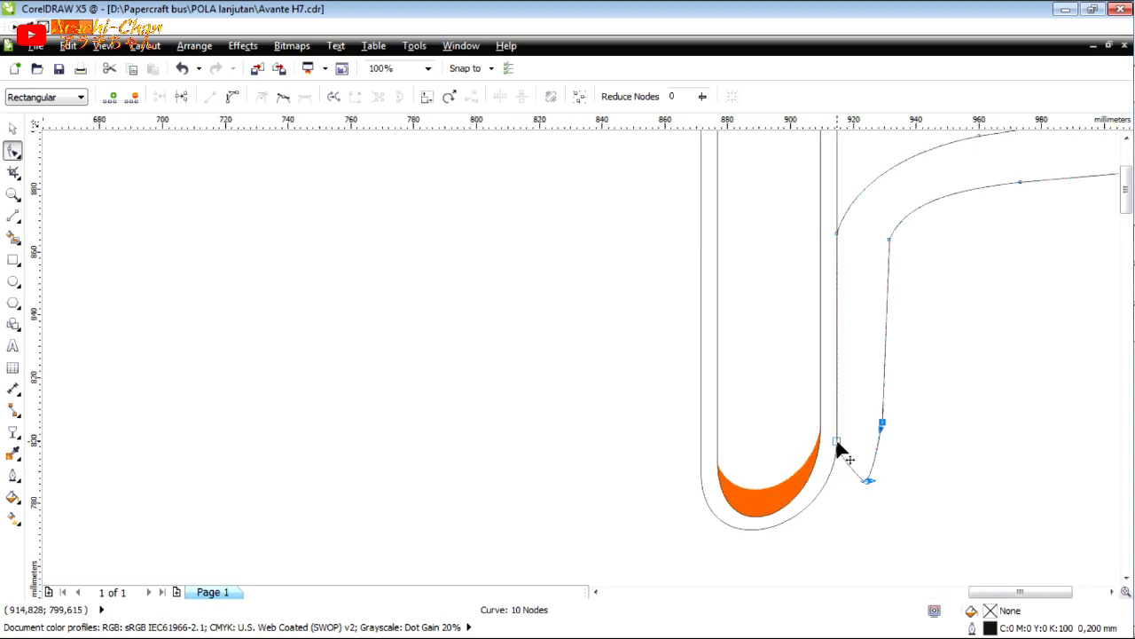
pyautogui.click(866, 481)
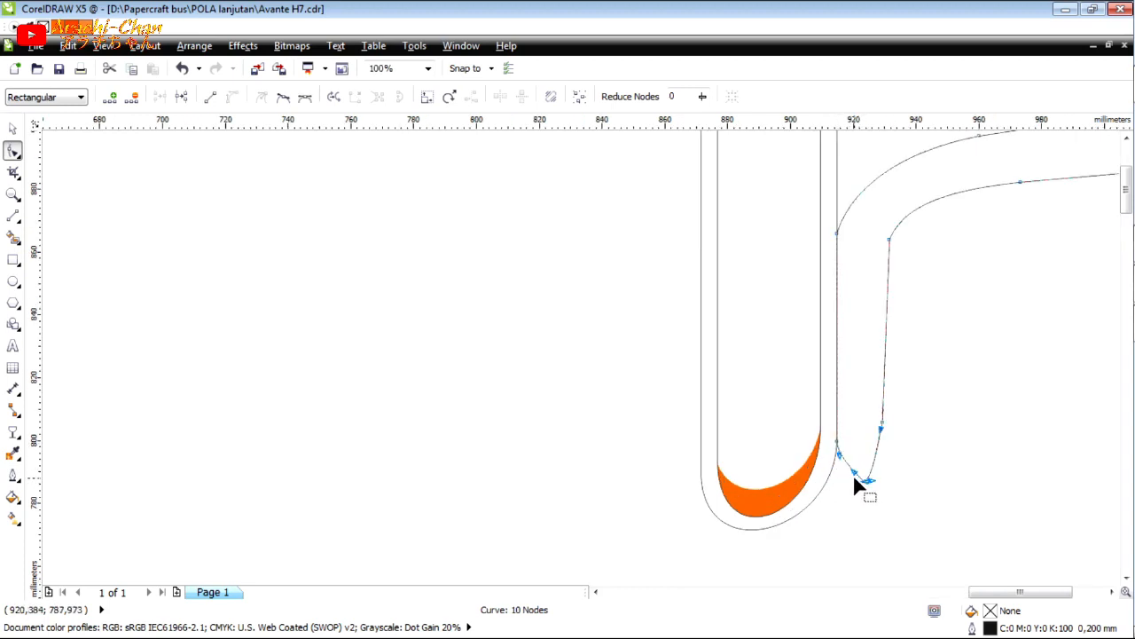
pyautogui.press('Delete')
# Straighten the arm's lower end segment, add a node on it and move that node onto the housing's rounded lower edge.
pyautogui.click(858, 476)
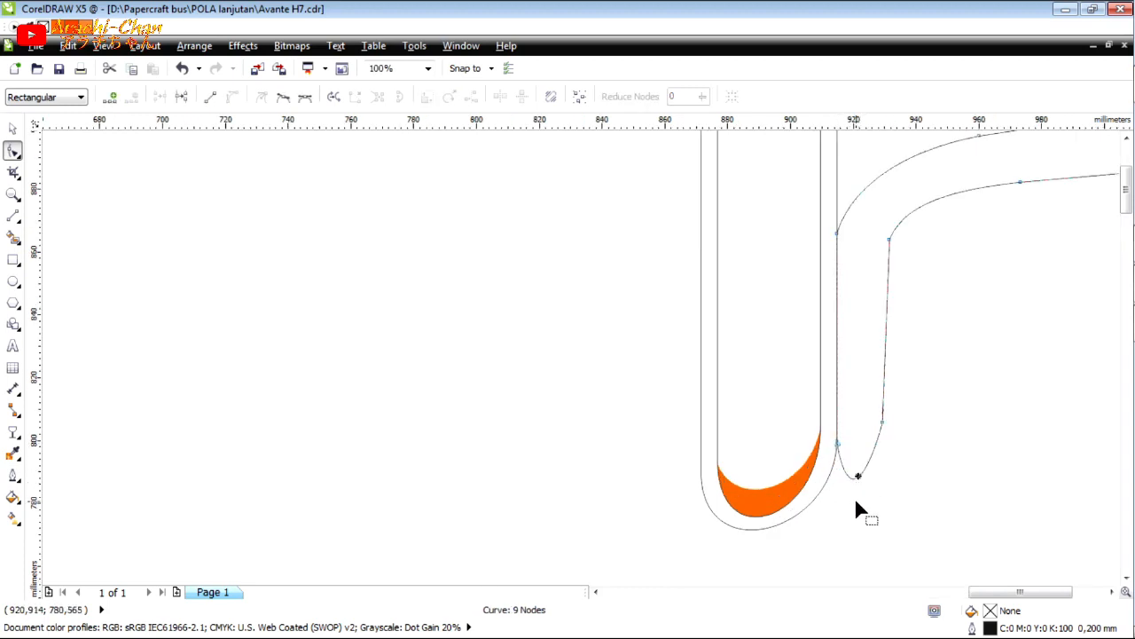
pyautogui.click(210, 96)
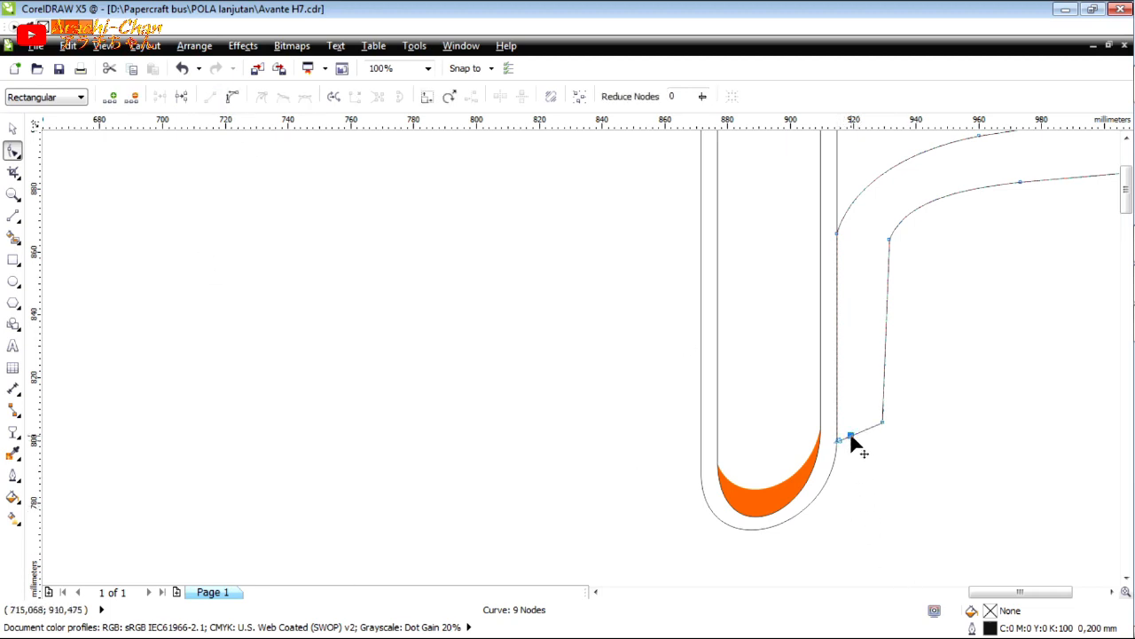
pyautogui.doubleClick(851, 437)
pyautogui.moveTo(813, 503); pyautogui.dragTo(817, 495)
# Convert the arm's lower right segment to a curve and bend it outward into a rounded corner.
pyautogui.click(852, 454)
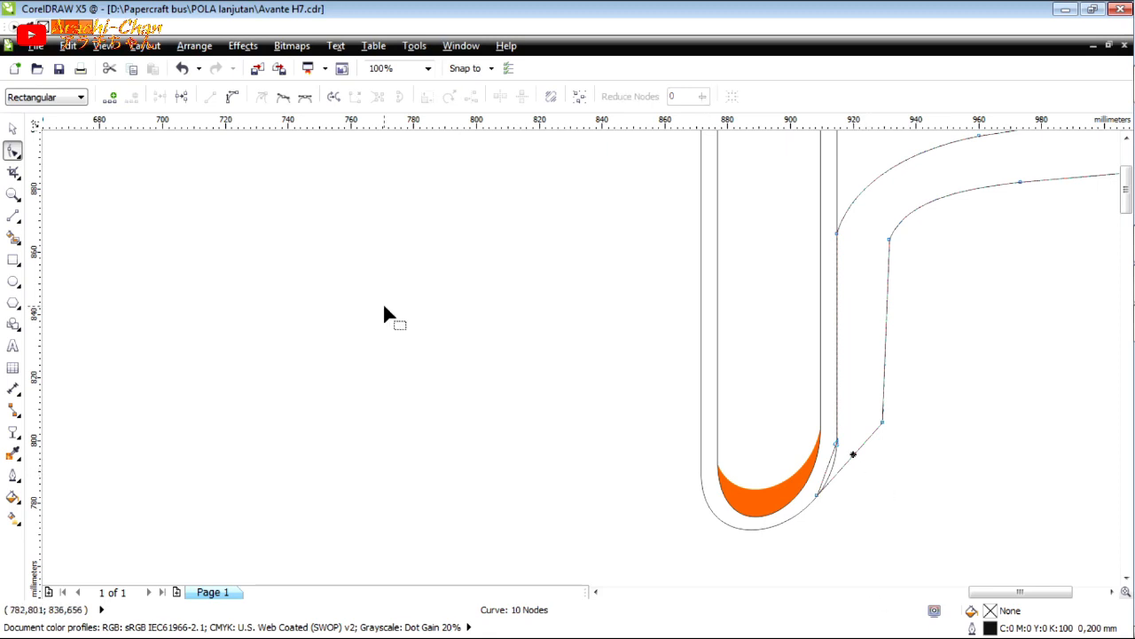
pyautogui.click(233, 96)
pyautogui.moveTo(853, 454); pyautogui.dragTo(855, 484)
# Convert the arm's short lower left segment to a curve and bend it along the housing's rounded edge.
pyautogui.click(826, 467)
pyautogui.click(233, 96)
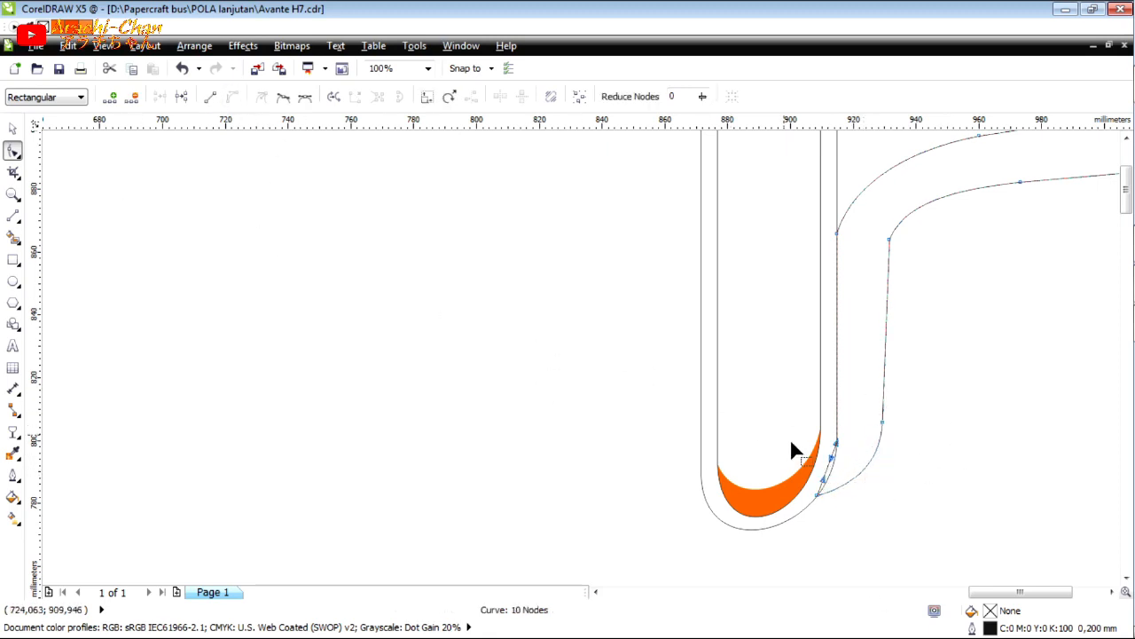
pyautogui.moveTo(831, 468); pyautogui.dragTo(837, 447)
pyautogui.scroll(3, 838, 459)
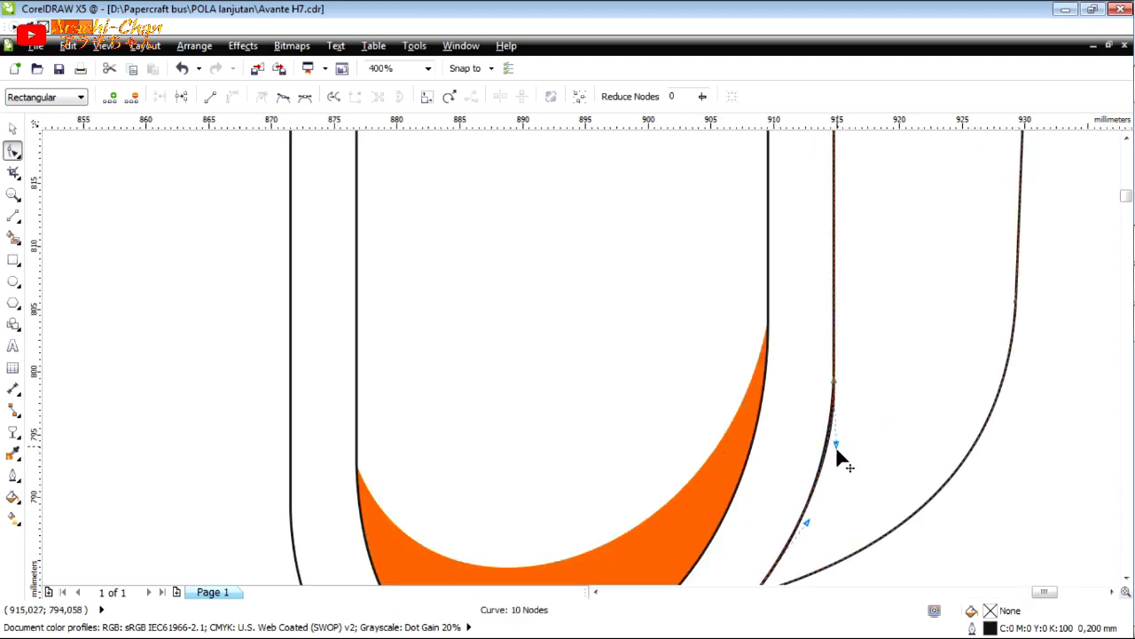
# Extend the arm outline across the housing, placing an added node level with the upper junction and the lower node on the housing's left edge.
pyautogui.scroll(-4, 833, 446)
pyautogui.scroll(2, 804, 366)
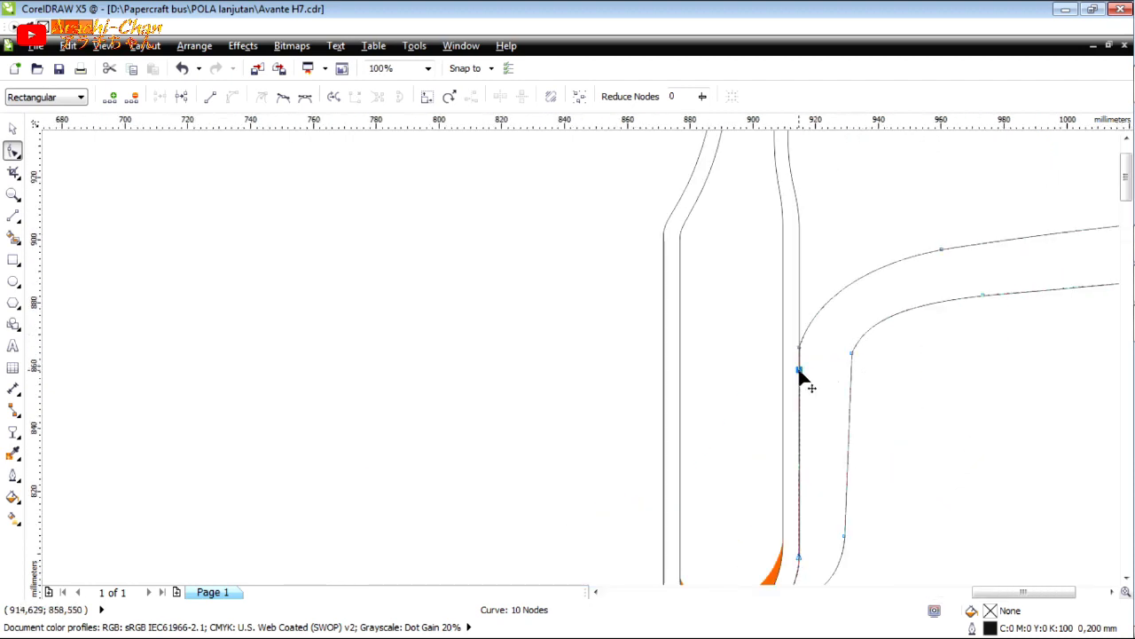
pyautogui.moveTo(663, 349); pyautogui.dragTo(662, 348)
pyautogui.moveTo(663, 346); pyautogui.dragTo(663, 347)
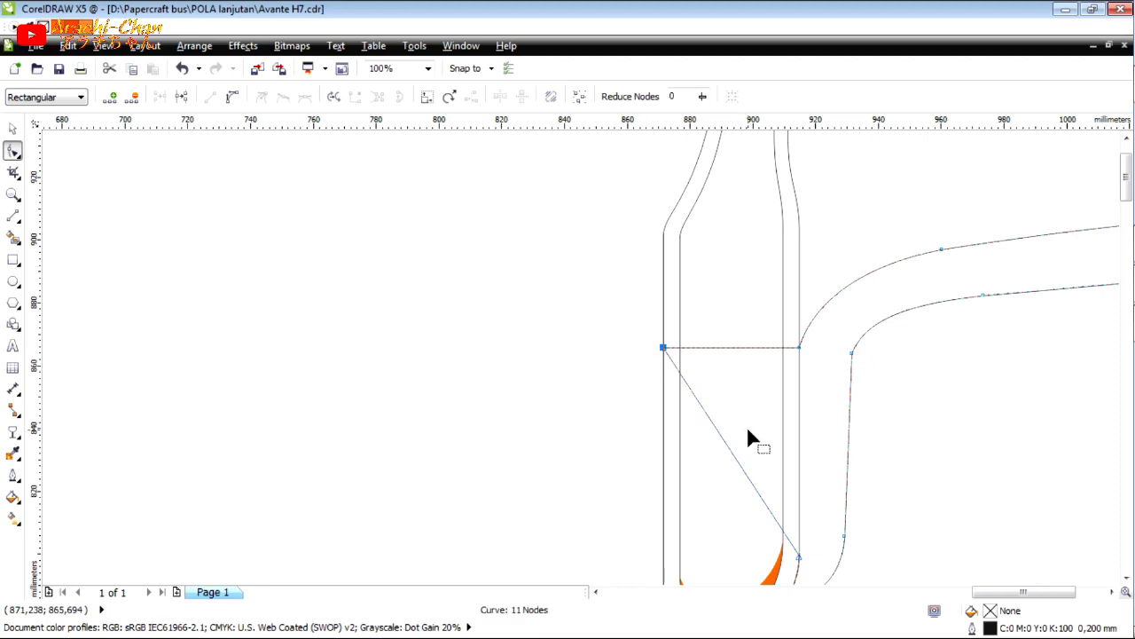
pyautogui.scroll(-1, 748, 426)
pyautogui.scroll(1, 738, 542)
pyautogui.moveTo(807, 438); pyautogui.dragTo(671, 480)
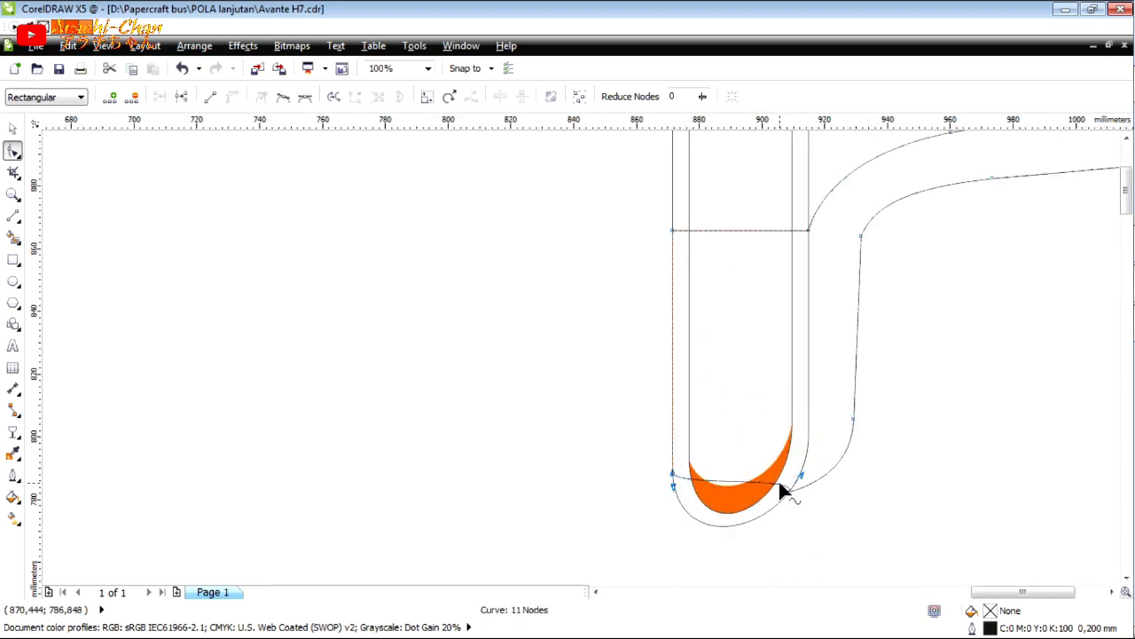
# Straighten the arm outline's lower segment across the housing, then bend it to follow the housing's rounded end.
pyautogui.click(780, 483)
pyautogui.click(206, 99)
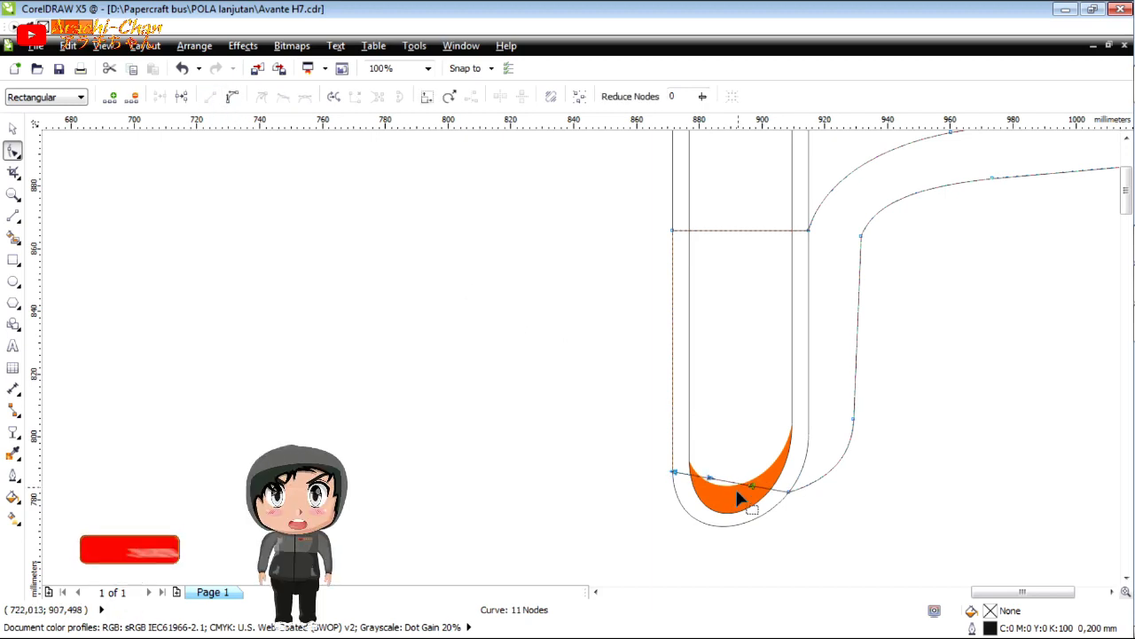
pyautogui.moveTo(740, 494); pyautogui.dragTo(710, 527)
pyautogui.scroll(2, 721, 545)
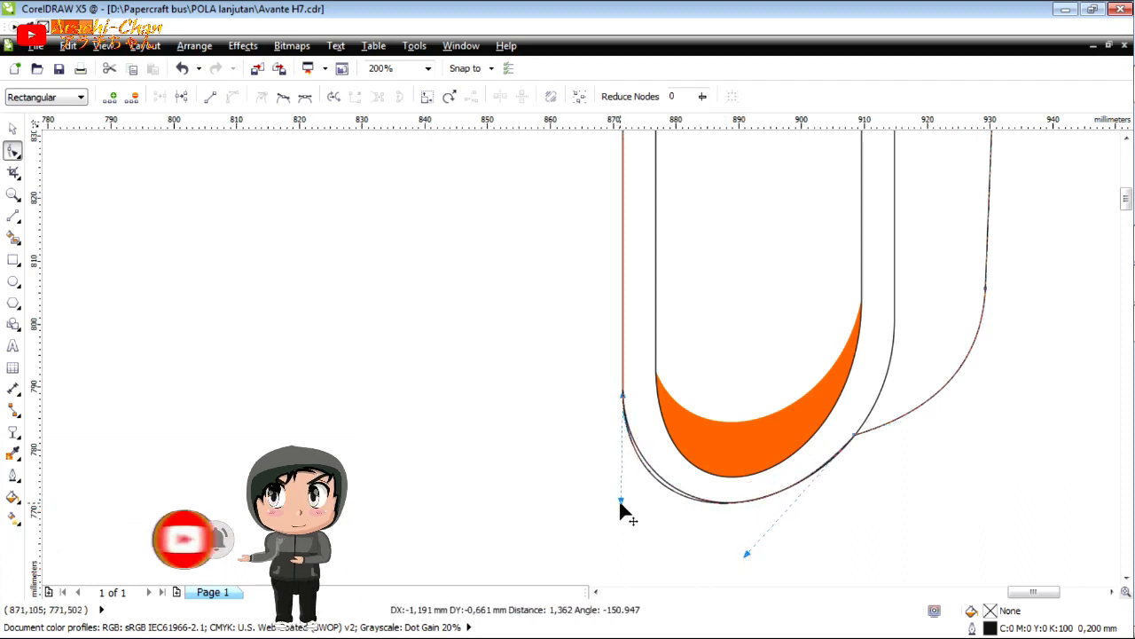
pyautogui.scroll(-4, 701, 434)
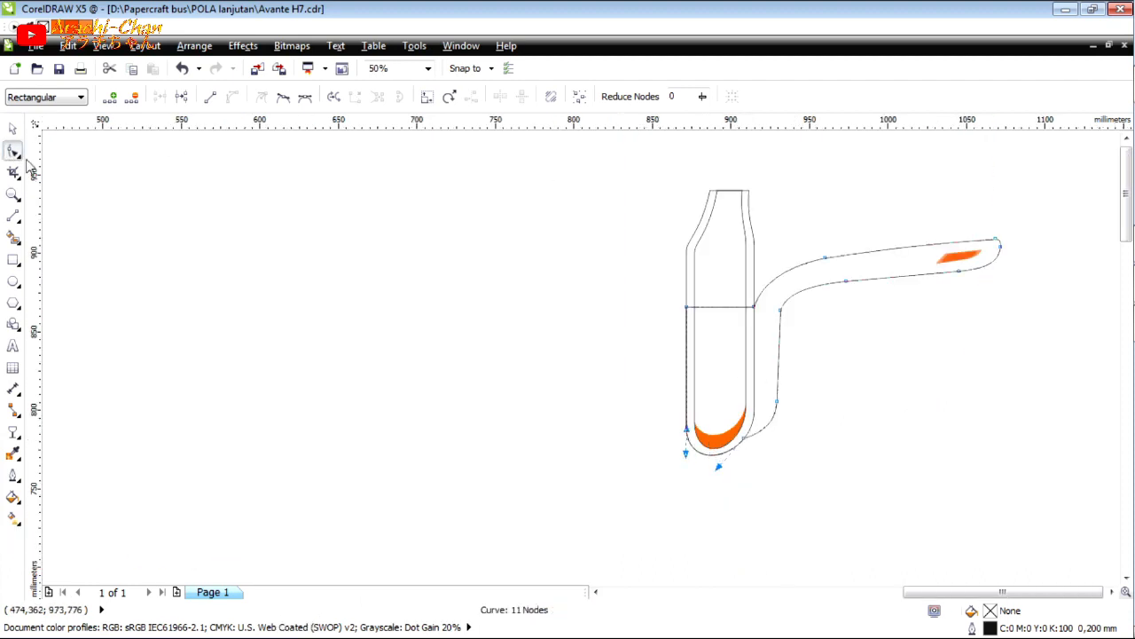
# Add nodes on both long sides of the housing's inner outline, level with the arm's upper junction line.
pyautogui.click(748, 308)
pyautogui.scroll(1, 745, 311)
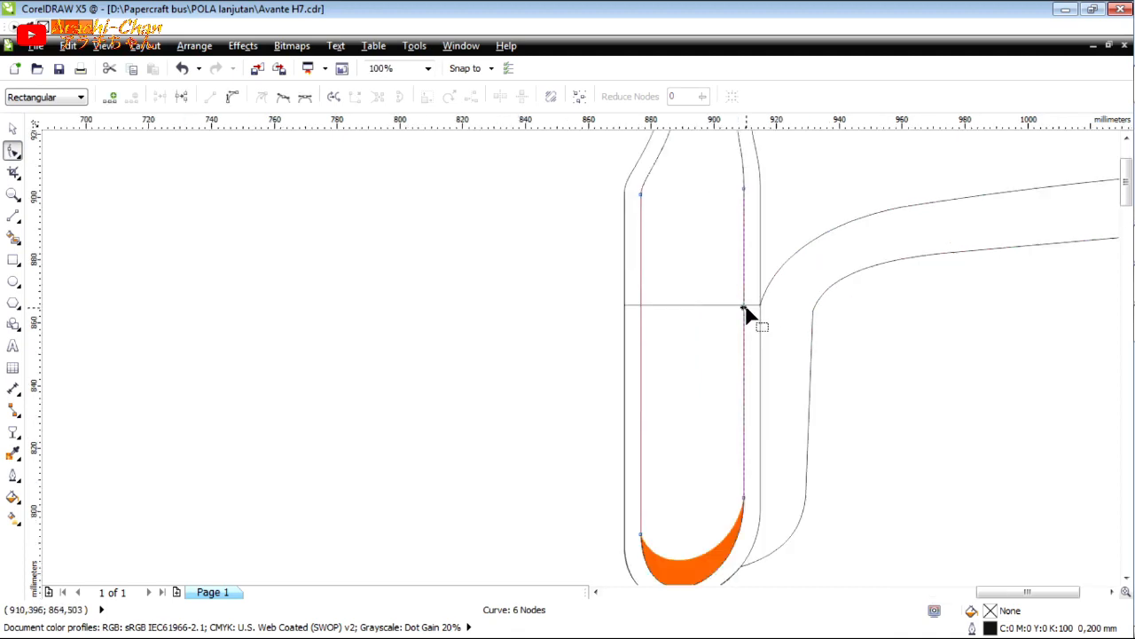
pyautogui.moveTo(743, 303); pyautogui.dragTo(743, 304)
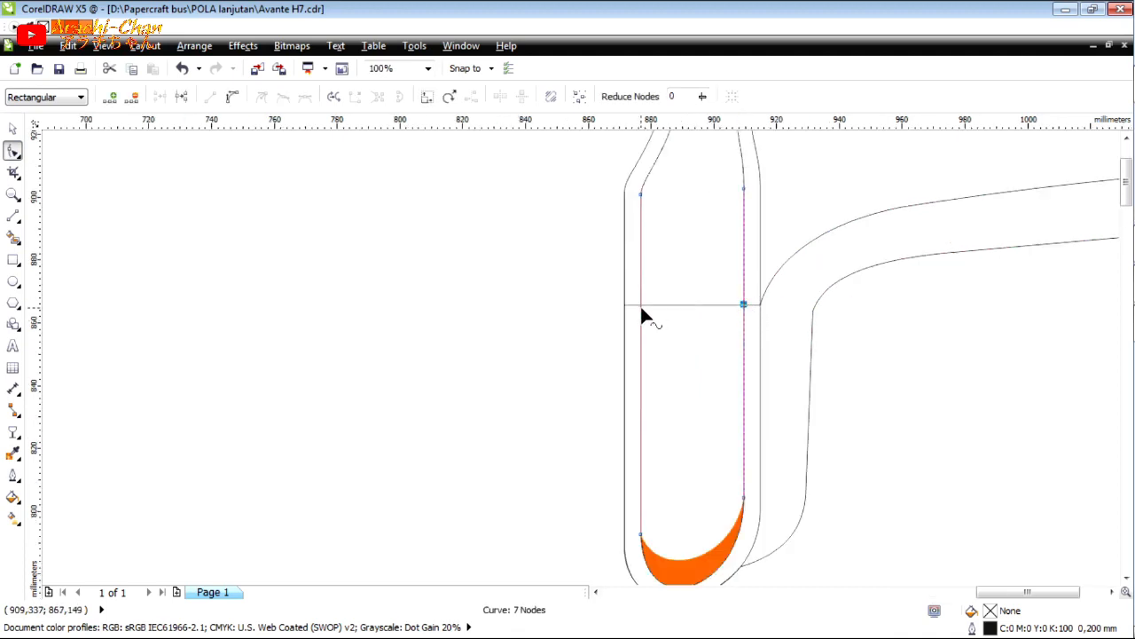
pyautogui.doubleClick(640, 306)
pyautogui.moveTo(640, 309); pyautogui.dragTo(642, 305)
# Delete the inner outline's nodes above the junction line.
pyautogui.press('Delete')
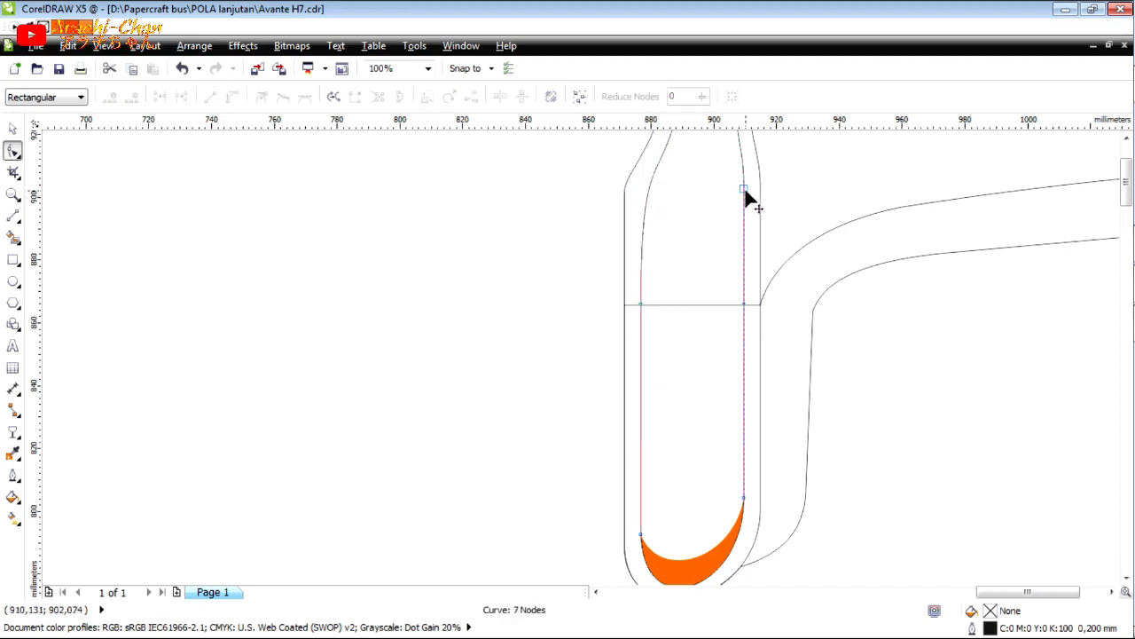
pyautogui.click(744, 189)
pyautogui.press('Delete')
pyautogui.scroll(-3, 720, 324)
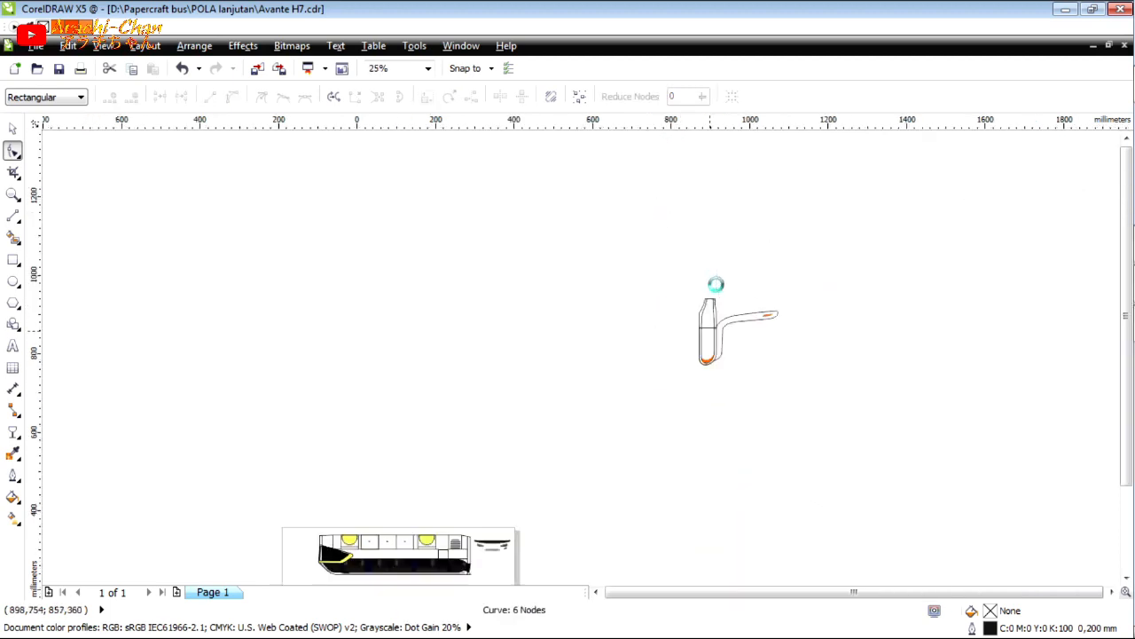
pyautogui.scroll(3, 714, 293)
pyautogui.press('Delete')
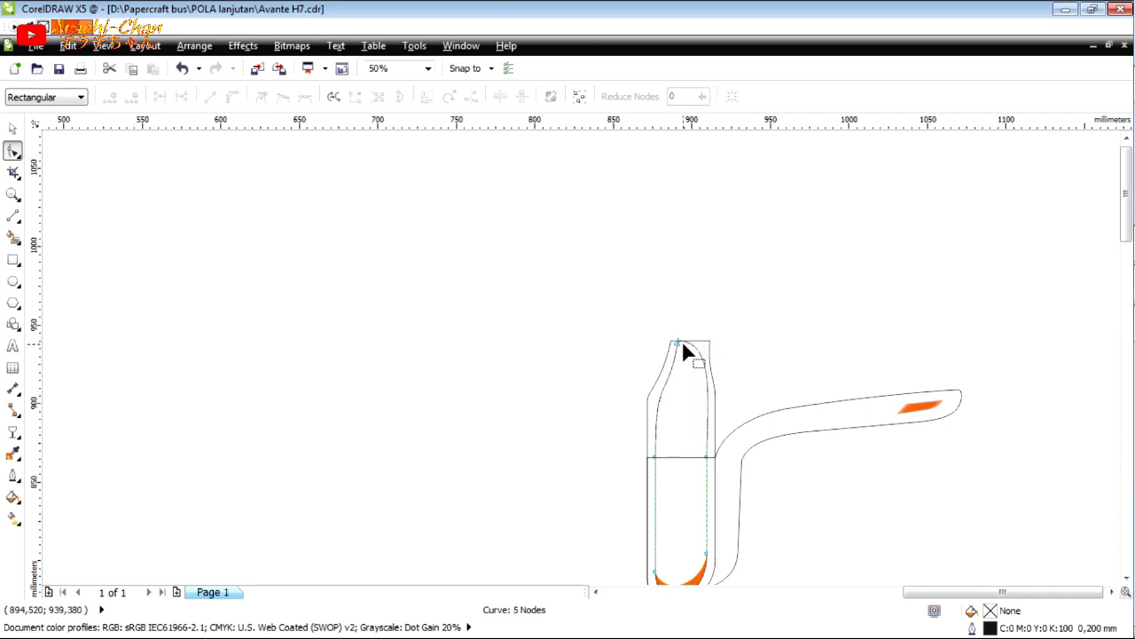
pyautogui.press('Delete')
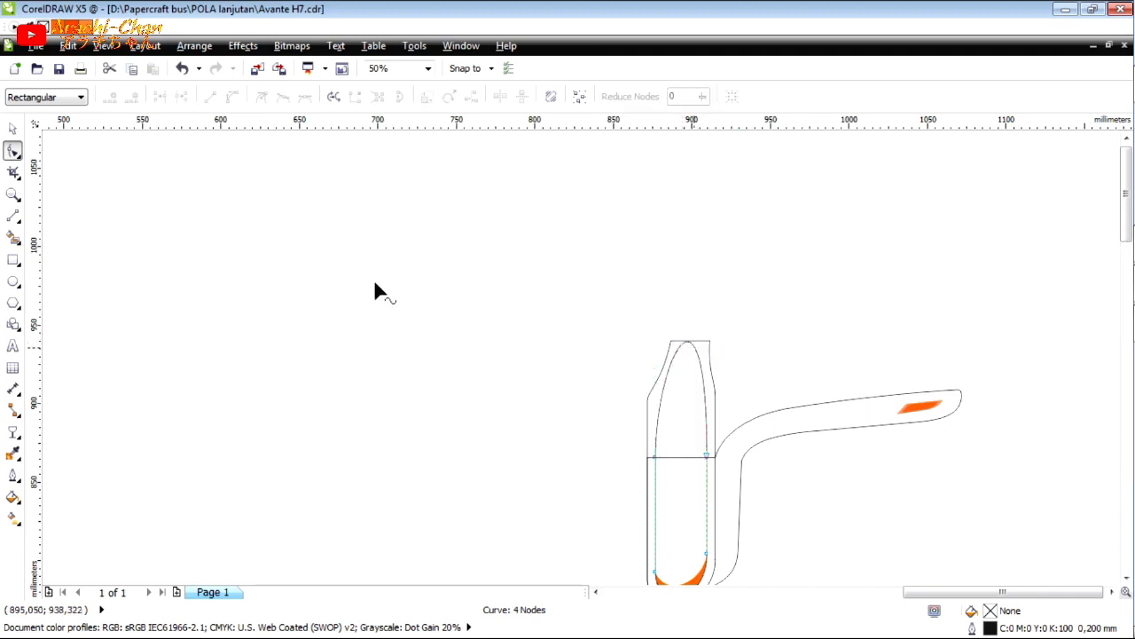
# Straighten the inner outline's upper segment into a line along the junction and delete the original housing outline.
pyautogui.click(695, 347)
pyautogui.click(209, 97)
pyautogui.click(14, 129)
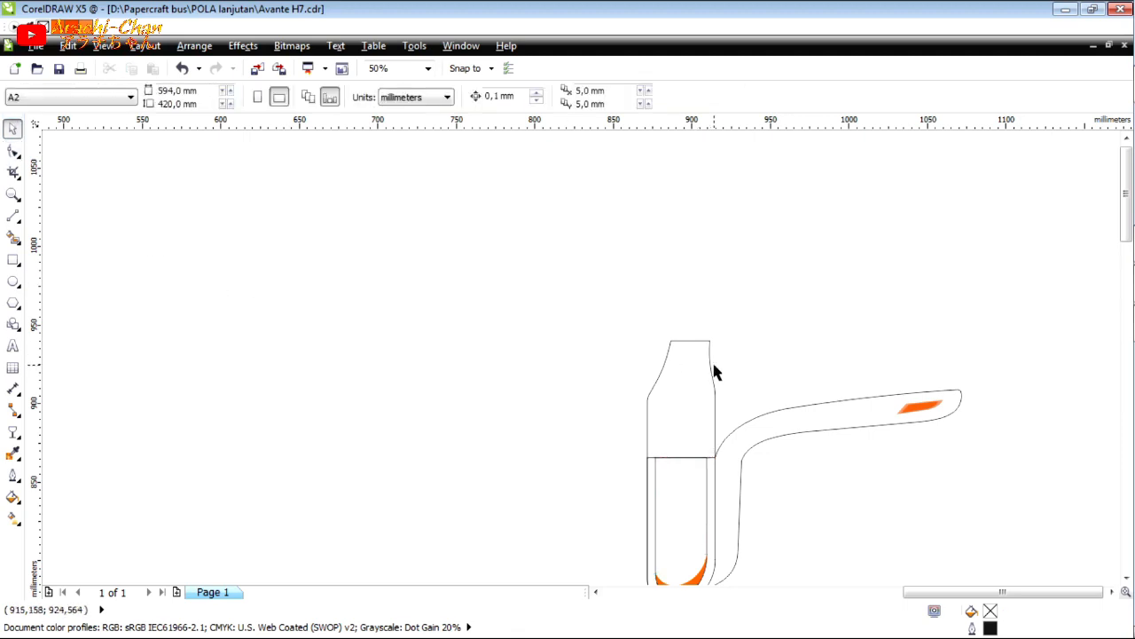
pyautogui.scroll(-1, 803, 411)
pyautogui.scroll(1, 790, 494)
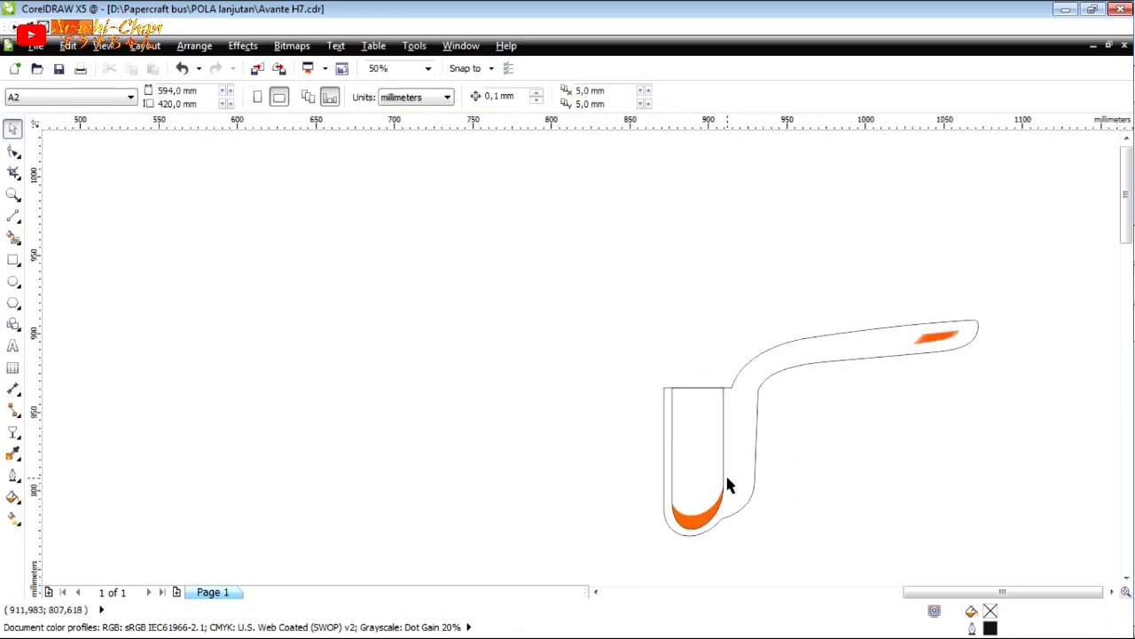
# Move the node where the arm meets the housing's rounded end about 4.7 mm diagonally up and to the right.
pyautogui.click(726, 481)
pyautogui.scroll(2, 722, 520)
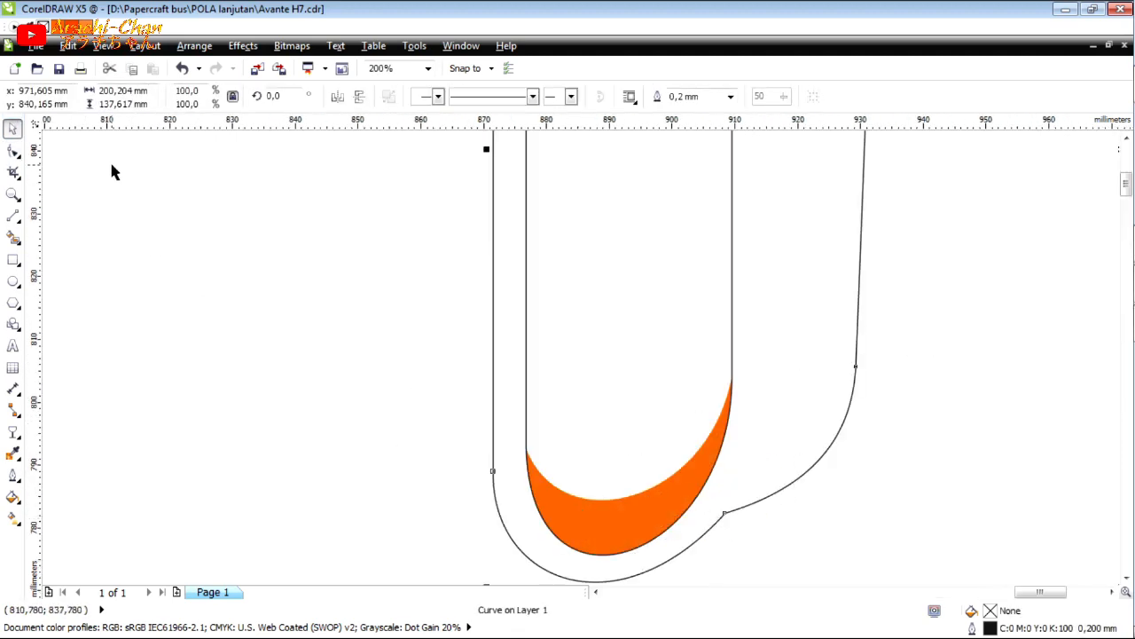
pyautogui.click(13, 150)
pyautogui.moveTo(727, 514)
pyautogui.mouseDown()
pyautogui.moveTo(751, 503)
pyautogui.moveTo(737, 501)
pyautogui.mouseUp()
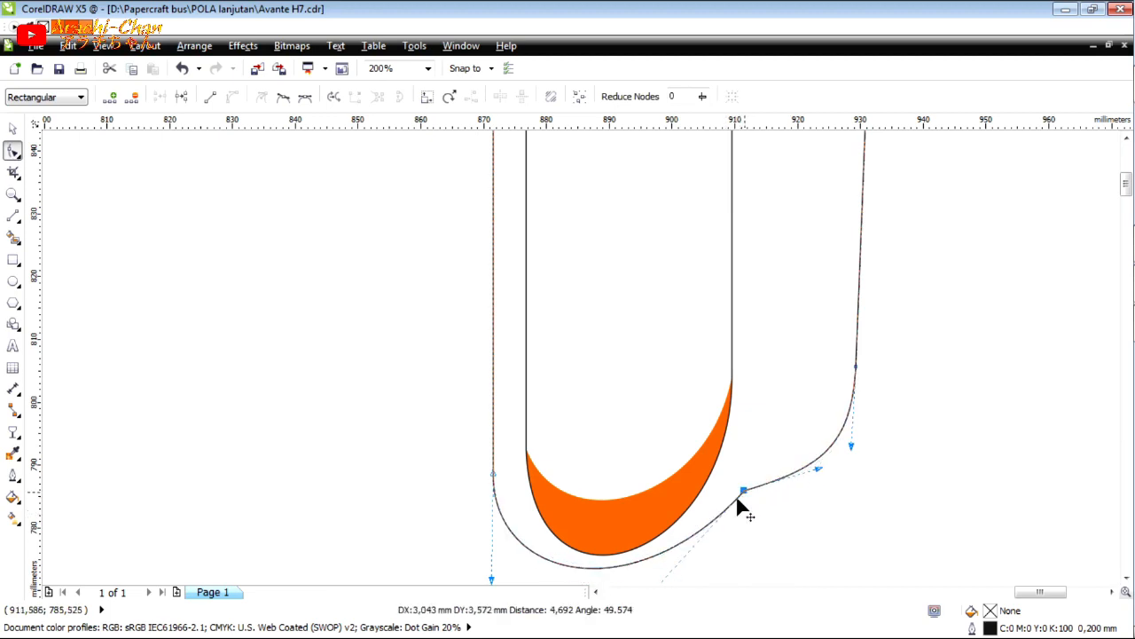
pyautogui.scroll(-1, 643, 313)
pyautogui.scroll(1, 686, 465)
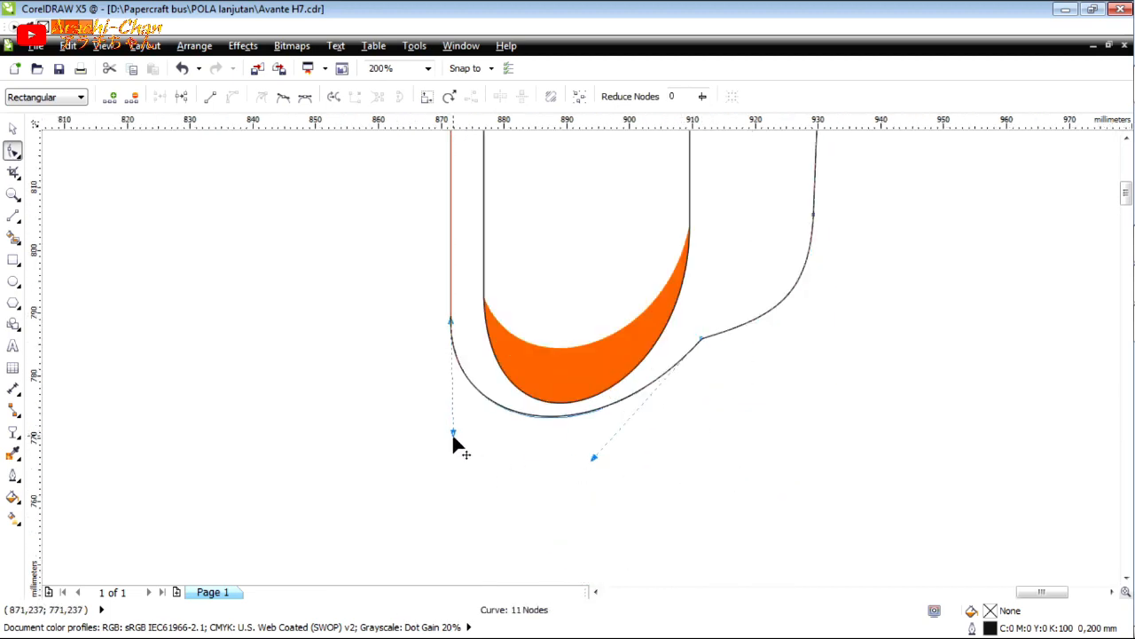
# Adjust the curve handles of the outline's rounded bottom so it runs evenly around the orange lamp.
pyautogui.moveTo(453, 435); pyautogui.dragTo(464, 446)
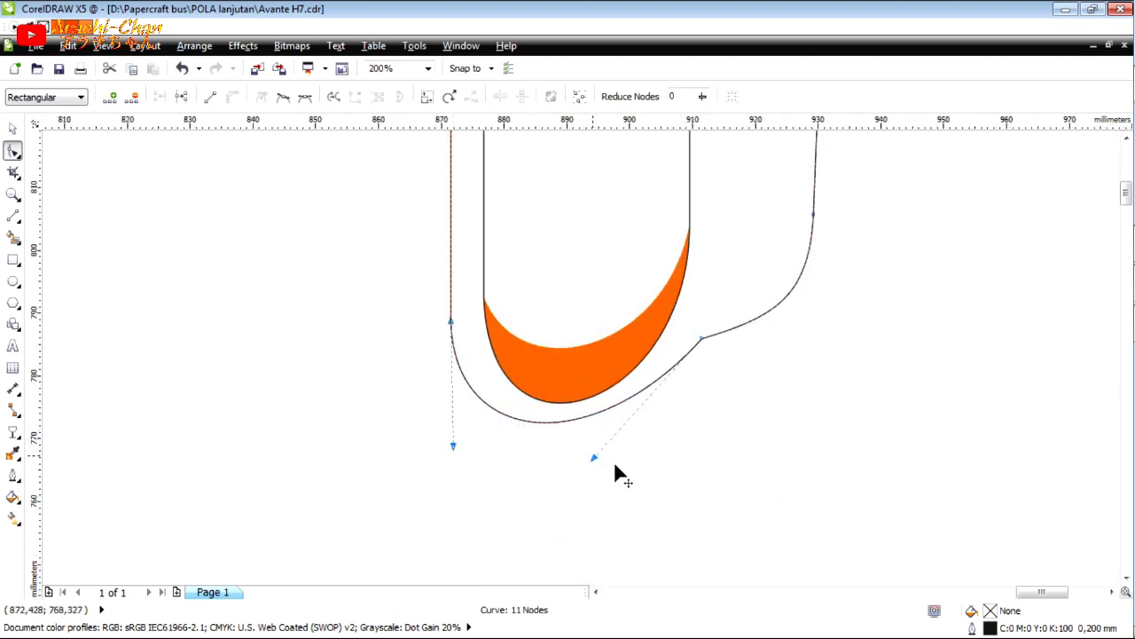
pyautogui.moveTo(594, 458); pyautogui.dragTo(621, 474)
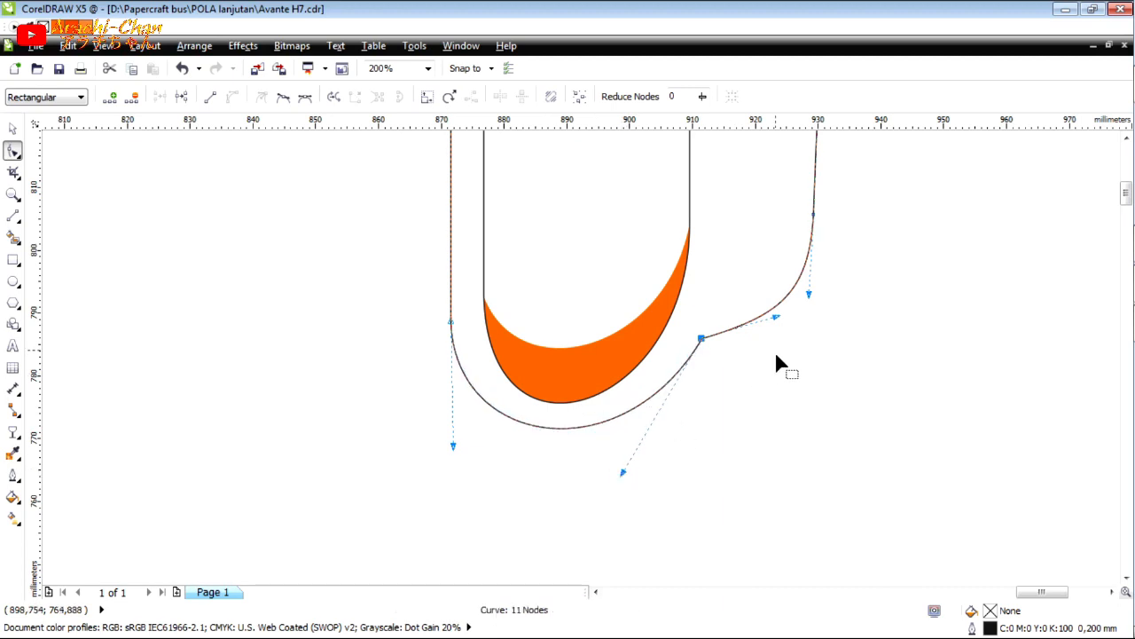
pyautogui.scroll(-1, 776, 356)
pyautogui.scroll(1, 798, 302)
pyautogui.click(788, 252)
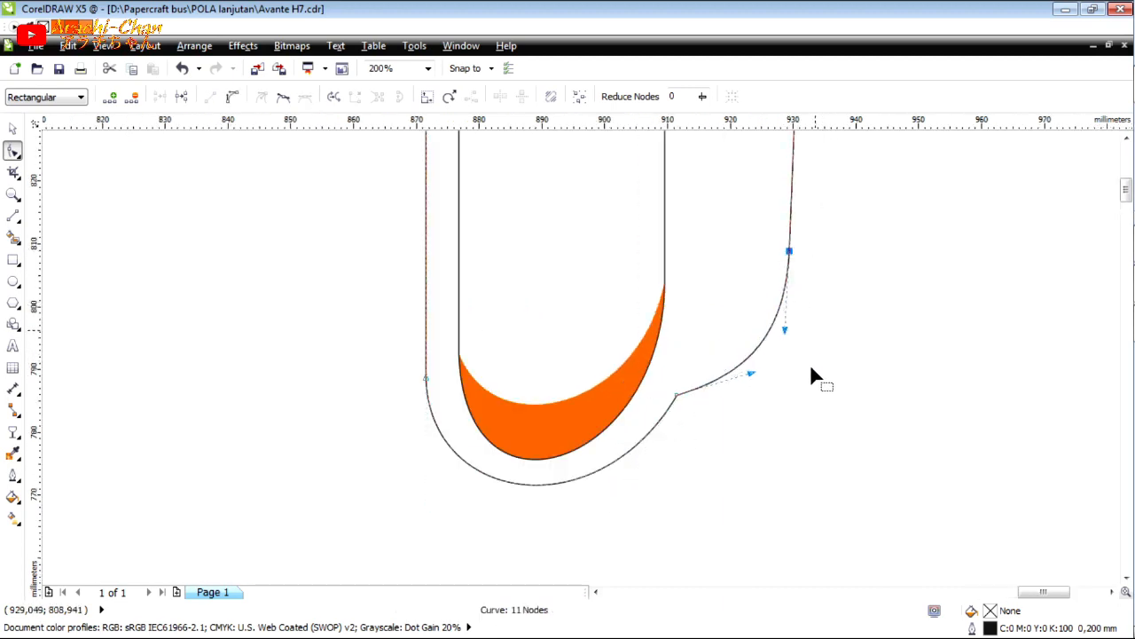
# Duplicate the combined arm and housing outline to the left of the original.
pyautogui.scroll(-2, 796, 362)
pyautogui.click(13, 130)
pyautogui.click(683, 316)
pyautogui.moveTo(677, 303); pyautogui.dragTo(407, 276)
# Fill the inner housing shape with white and set its outline width to None.
pyautogui.click(644, 376)
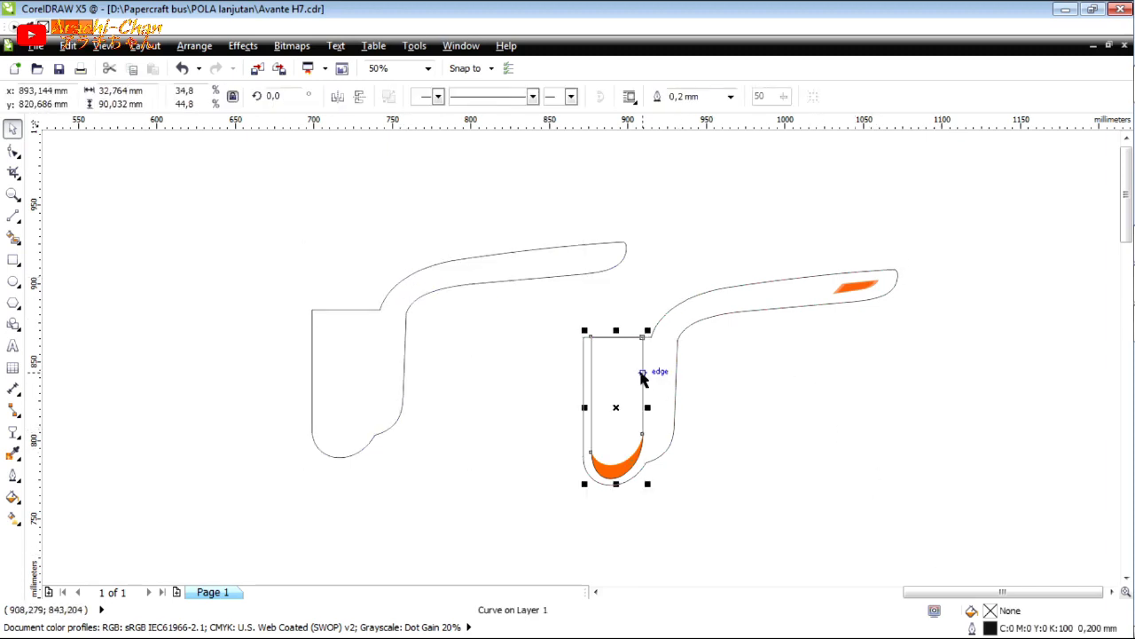
pyautogui.doubleClick(988, 613)
pyautogui.click(690, 245)
pyautogui.click(613, 322)
pyautogui.click(743, 507)
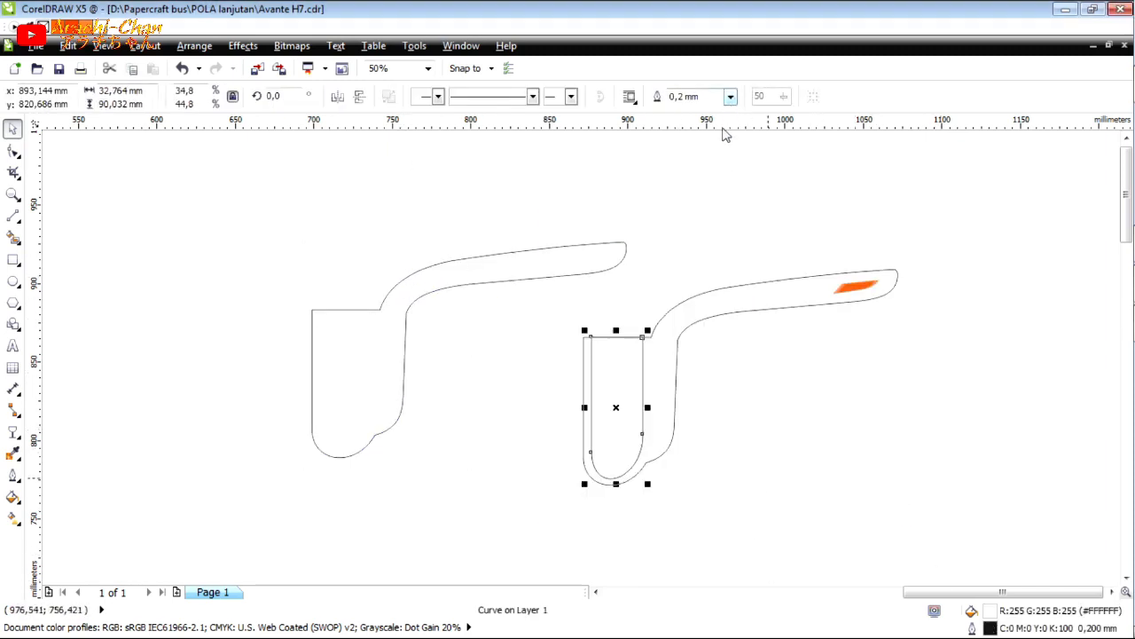
pyautogui.click(730, 96)
pyautogui.click(681, 108)
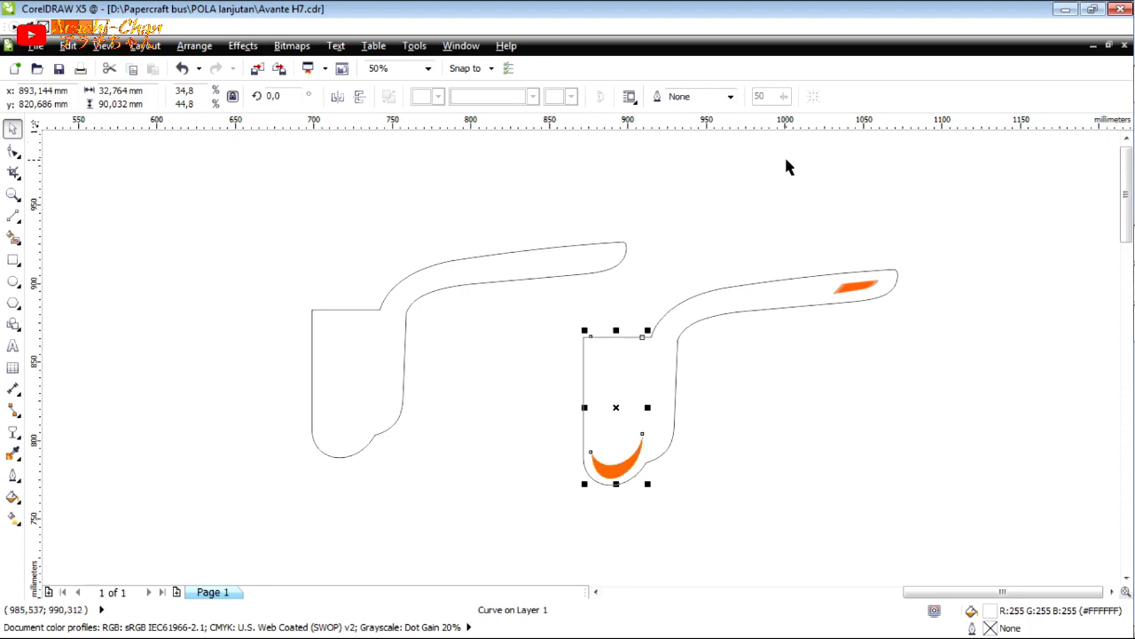
# Fill the duplicated arm and housing shape with black (#000000) and set its outline width to None.
pyautogui.click(539, 281)
pyautogui.doubleClick(990, 610)
pyautogui.click(690, 244)
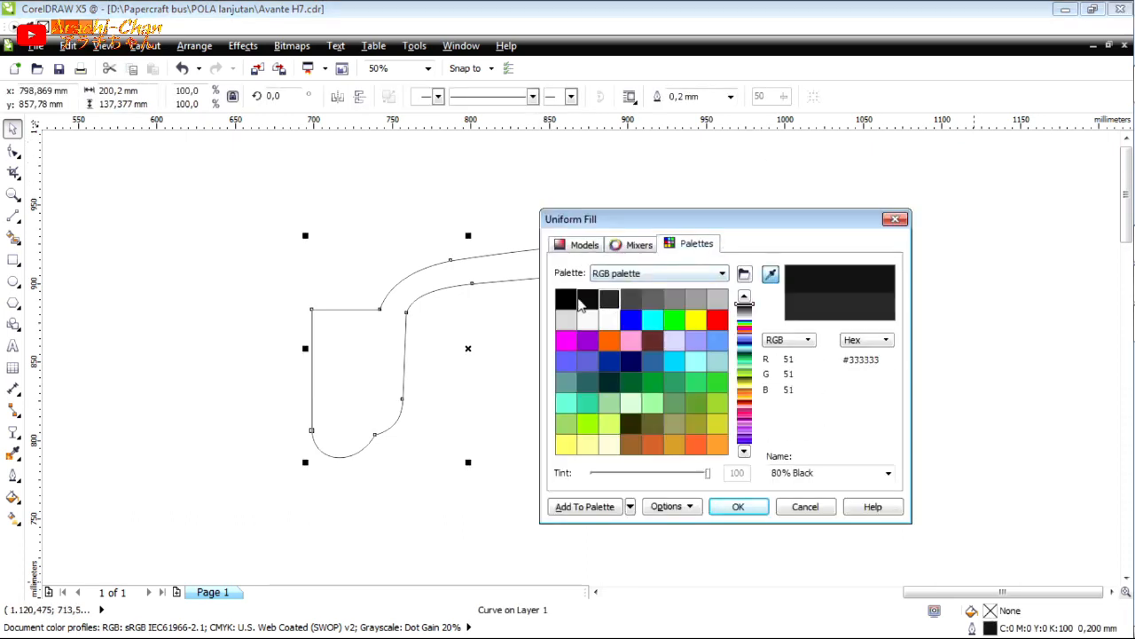
pyautogui.click(579, 298)
pyautogui.click(738, 507)
pyautogui.click(730, 96)
pyautogui.click(681, 108)
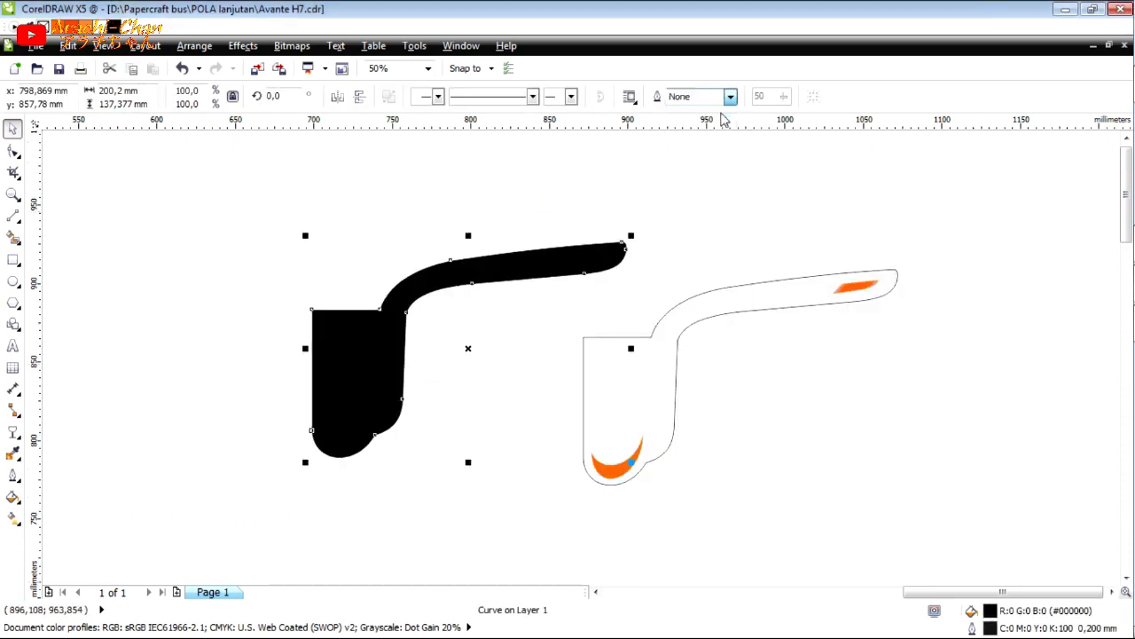
# Align the black shape's centre with the original mirror outline, then send it behind the mirror's other parts.
pyautogui.keyDown('shift'); pyautogui.click(786, 281); pyautogui.keyUp('shift')
pyautogui.press('e')
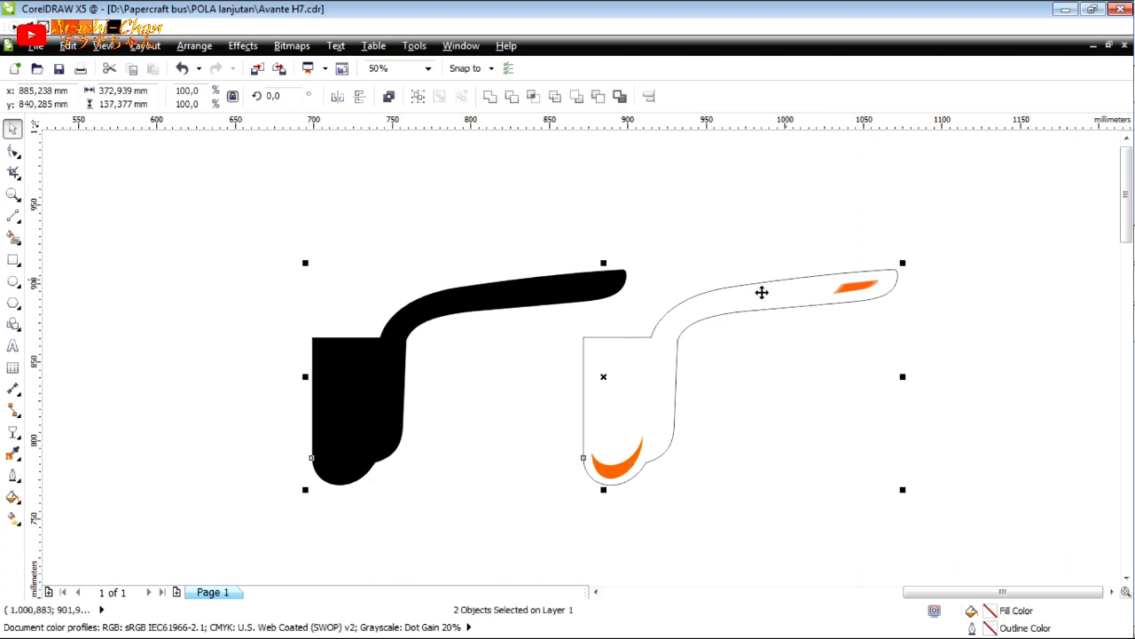
pyautogui.press('c')
pyautogui.press('Escape')
pyautogui.click(831, 297)
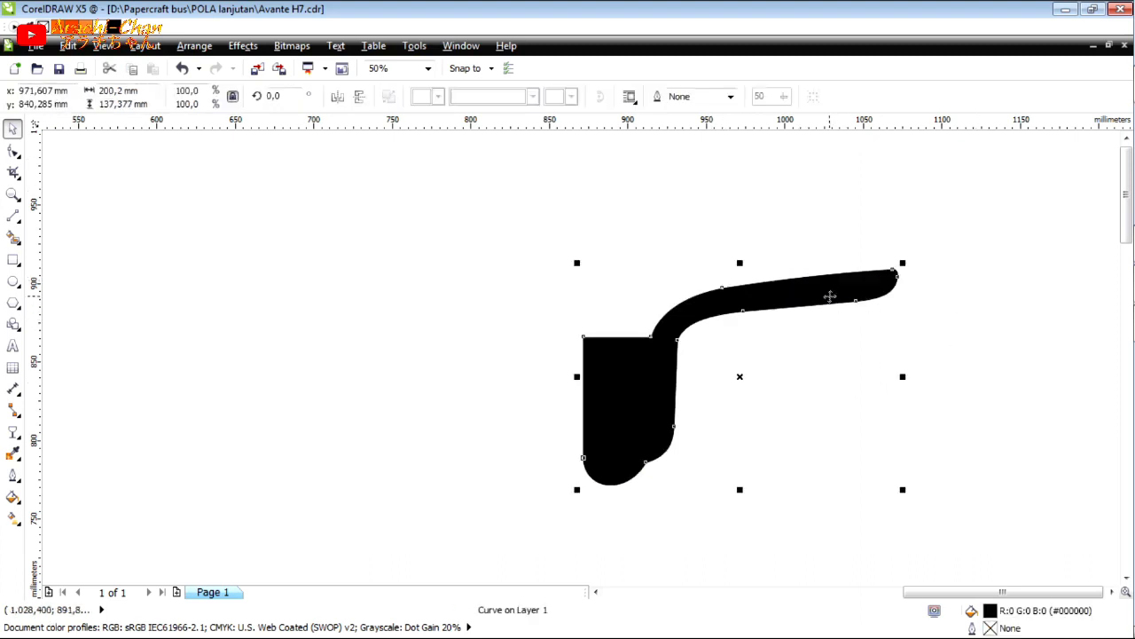
pyautogui.hotkey('shift', 'pagedown')
pyautogui.click(955, 390)
# Select all the mirror parts and group them.
pyautogui.scroll(-4, 951, 378)
pyautogui.hotkey('ctrl', 'a')
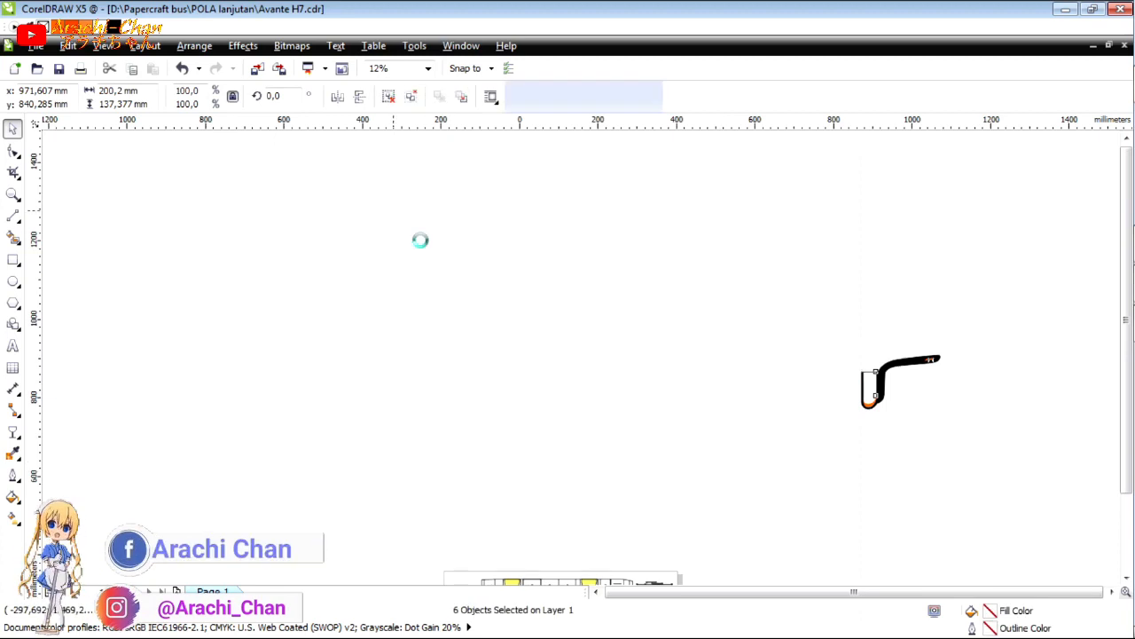
pyautogui.hotkey('ctrl', 'g')
# Move the mirror group down to the pattern page, beside and over the bus's front windscreen panel.
pyautogui.scroll(-1, 861, 268)
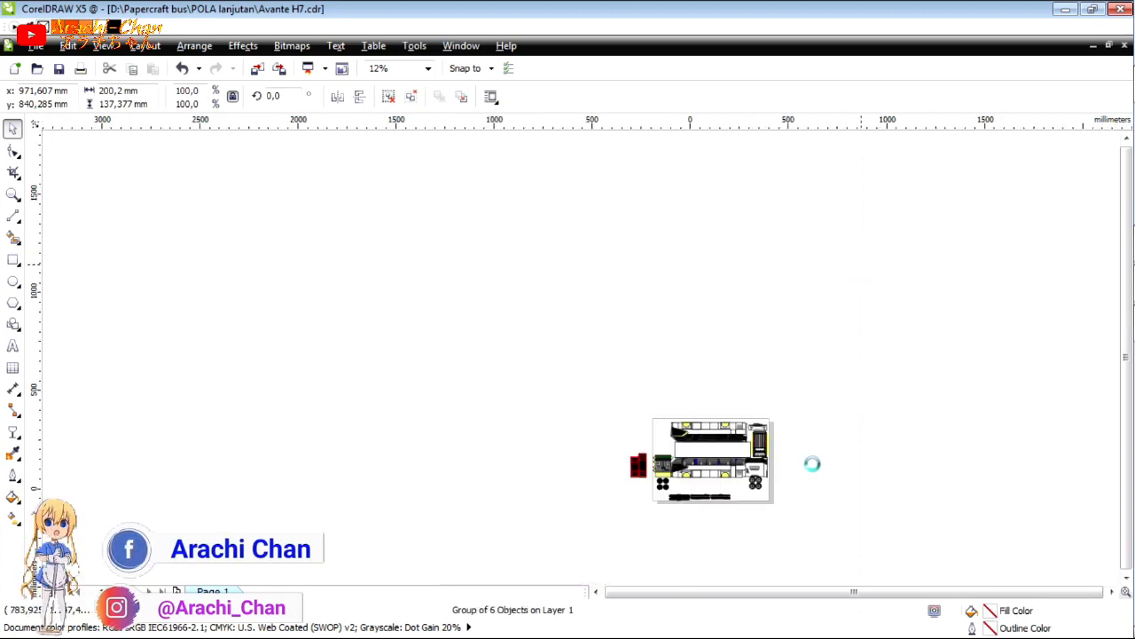
pyautogui.moveTo(619, 489); pyautogui.dragTo(635, 485)
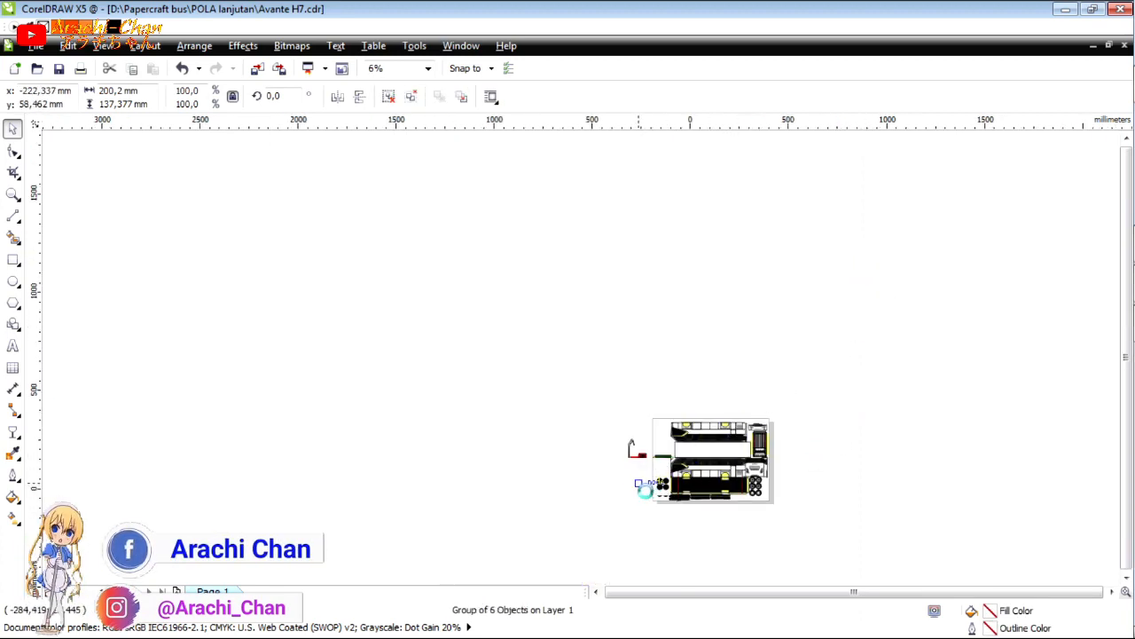
pyautogui.scroll(1, 645, 491)
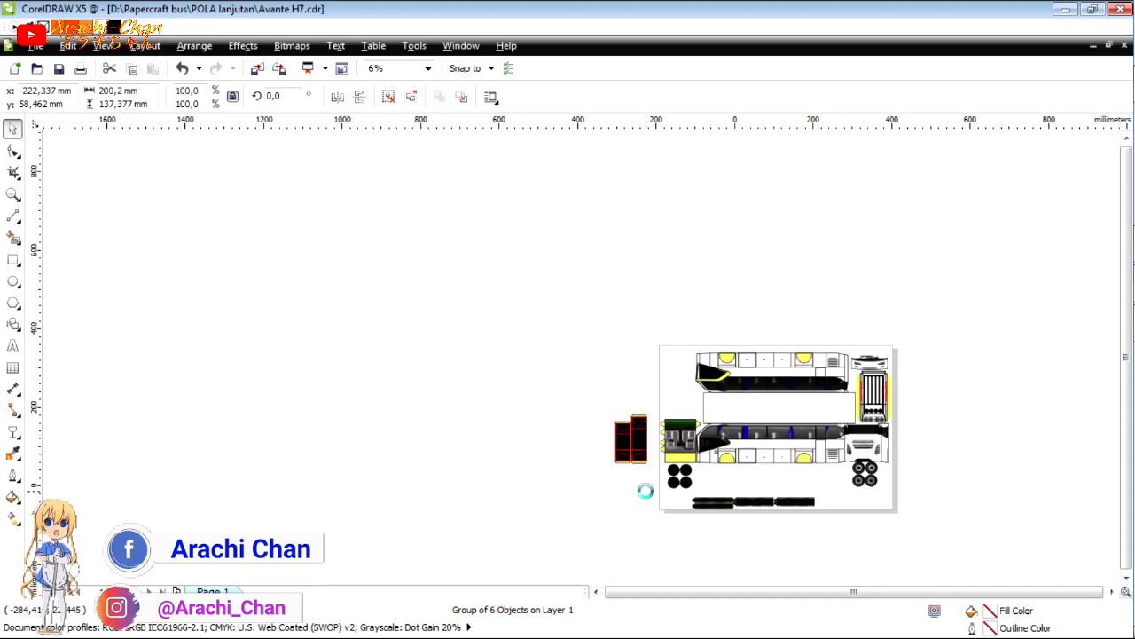
pyautogui.scroll(1, 647, 489)
pyautogui.scroll(1, 650, 489)
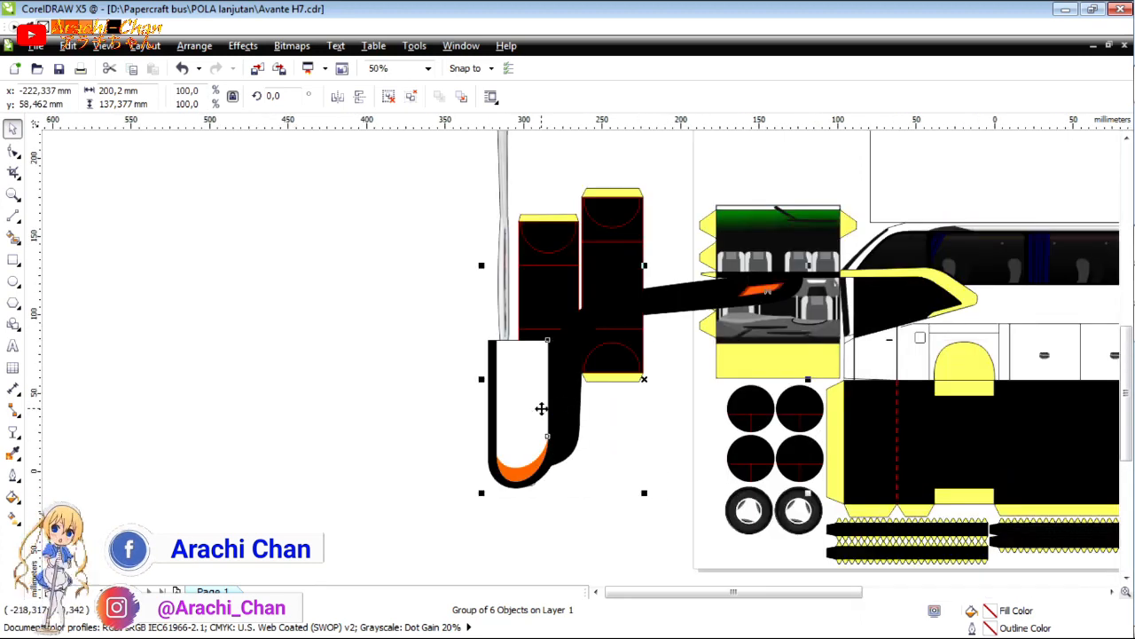
pyautogui.moveTo(623, 394); pyautogui.dragTo(657, 388)
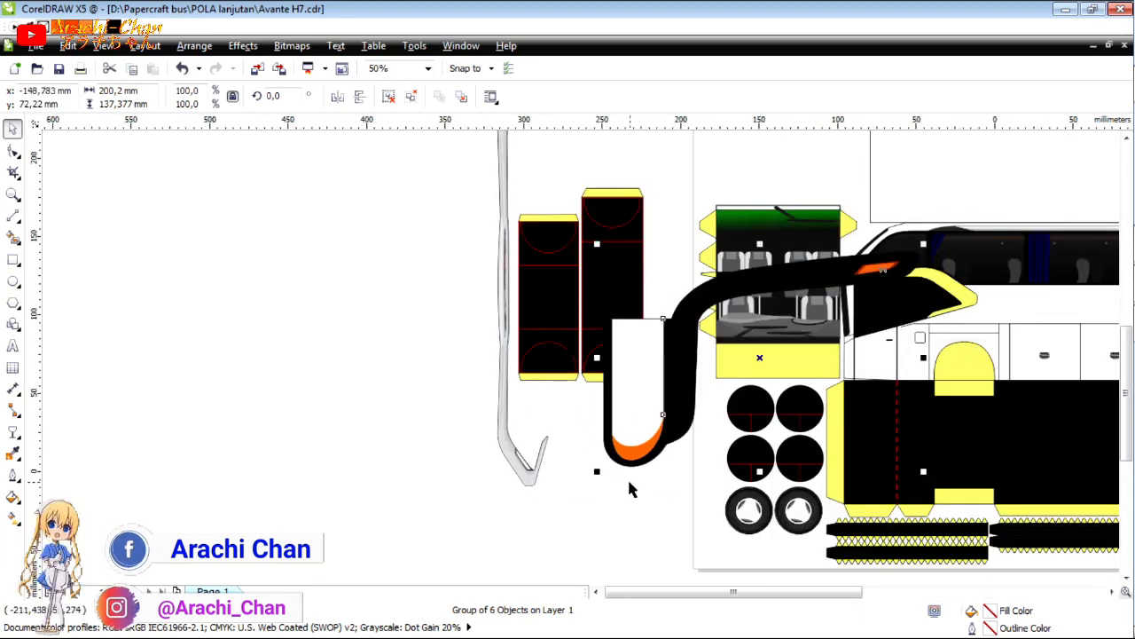
# Scale the mirror group down proportionally to about 28.8% of its original size, keeping it near the bus front.
pyautogui.moveTo(598, 470); pyautogui.dragTo(670, 448)
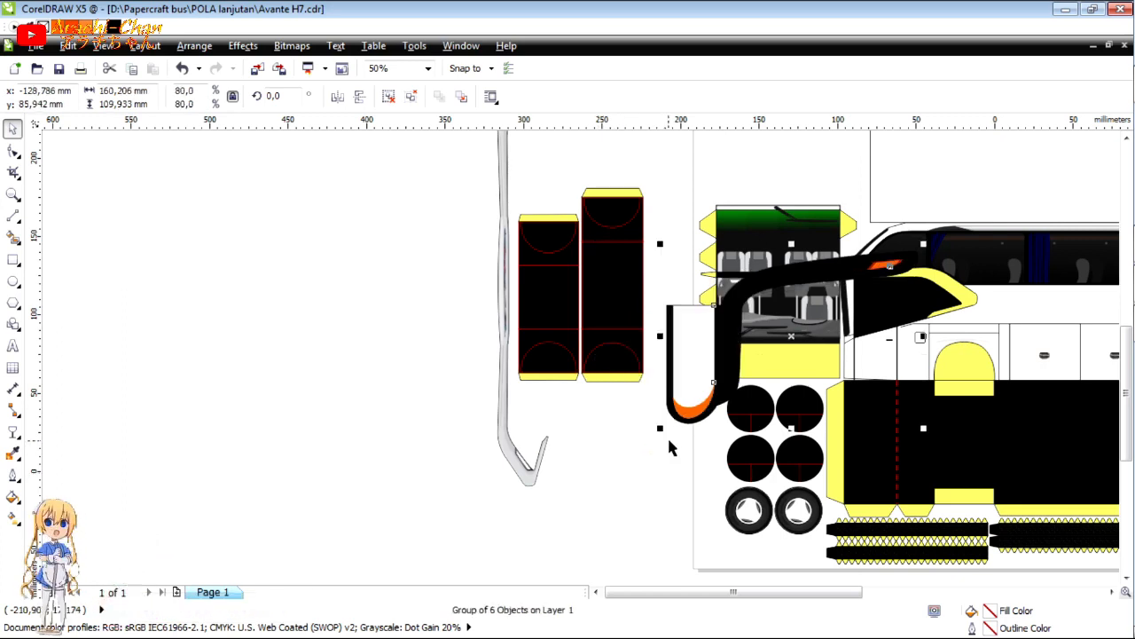
pyautogui.scroll(1, 872, 282)
pyautogui.moveTo(457, 568); pyautogui.dragTo(777, 354)
pyautogui.scroll(1, 822, 284)
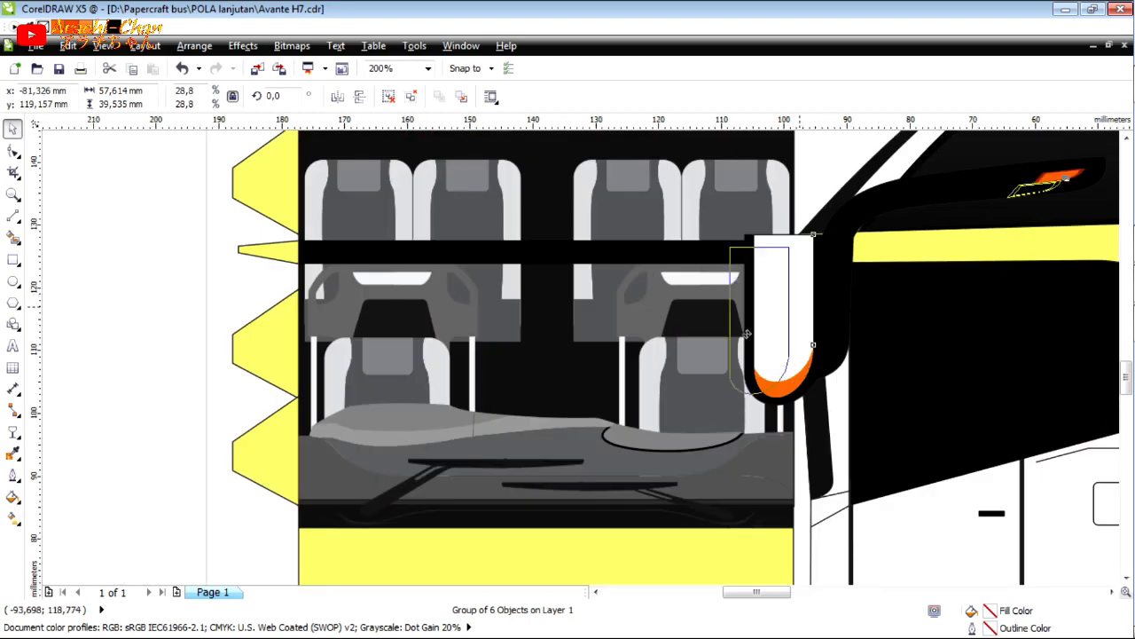
# Move the mirror group onto the windscreen, scale it to about 23.3%, and nudge it left so the arm overlaps the side panel.
pyautogui.moveTo(823, 284); pyautogui.dragTo(706, 356)
pyautogui.moveTo(615, 485); pyautogui.dragTo(679, 450)
pyautogui.press('Left')
pyautogui.press('Left')
pyautogui.press('Left')
pyautogui.press('Left')
pyautogui.press('Left')
pyautogui.press('Left')
pyautogui.press('Left')
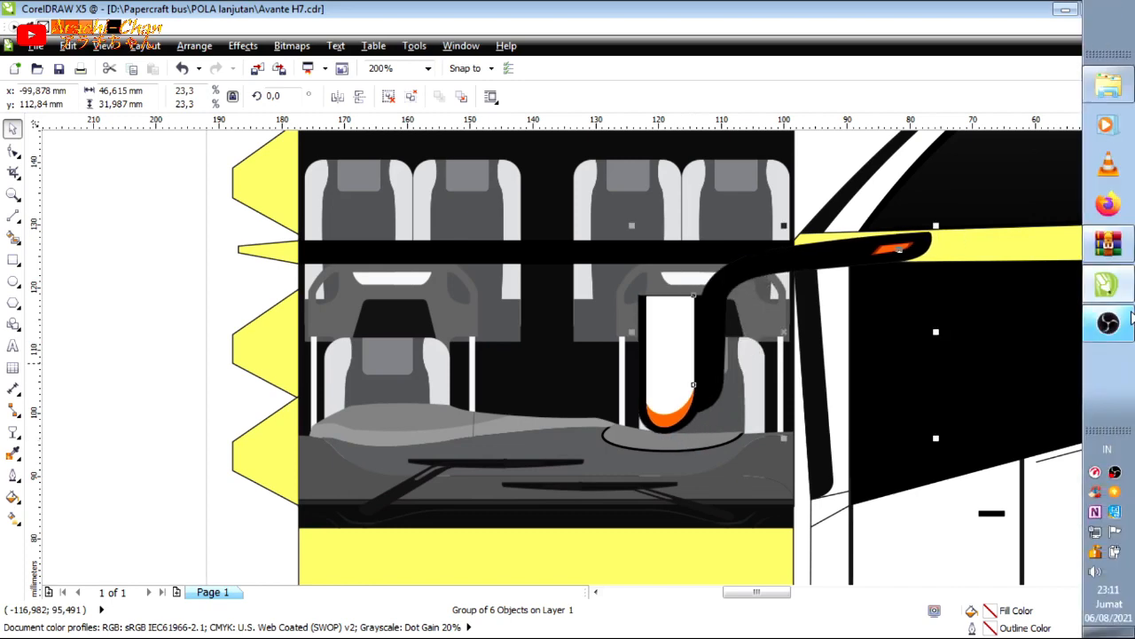
# Open the bus photo DSC_5493 in Windows Photo Viewer and examine the mirror arm's angle and position up close.
pyautogui.click(1108, 327)
pyautogui.scroll(1, 922, 156)
pyautogui.doubleClick(922, 155)
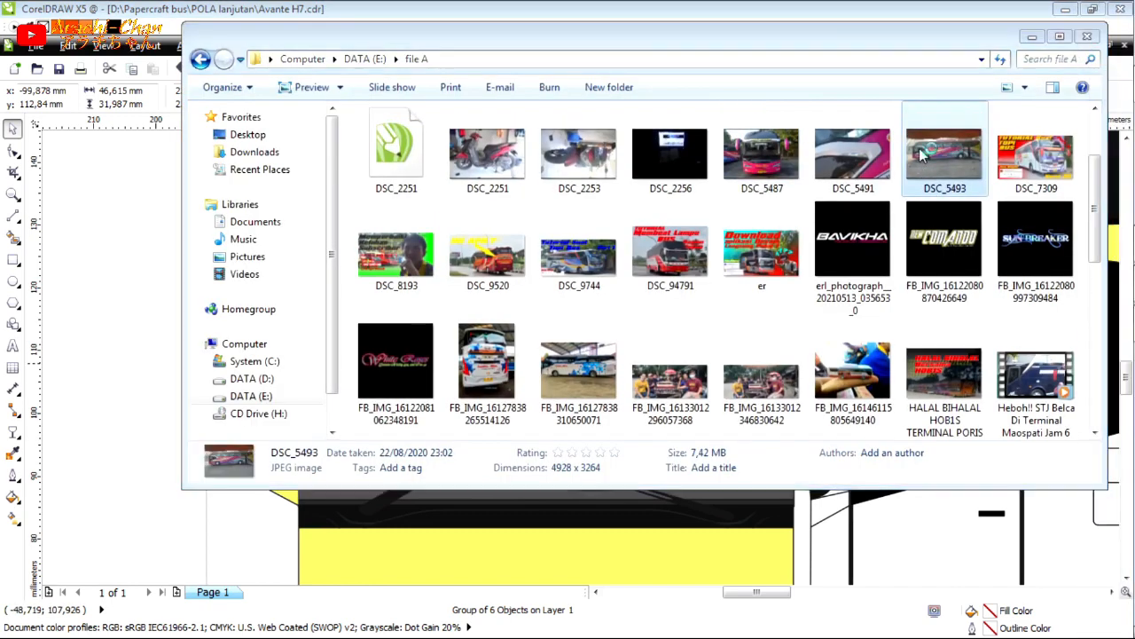
pyautogui.scroll(5, 157, 256)
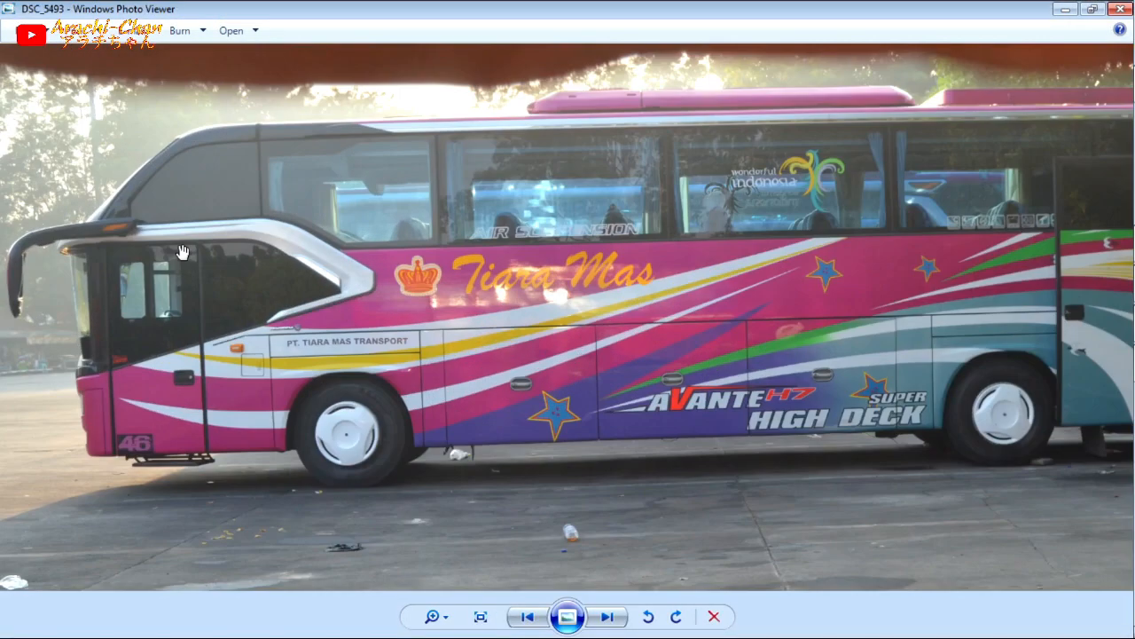
pyautogui.scroll(2, 288, 356)
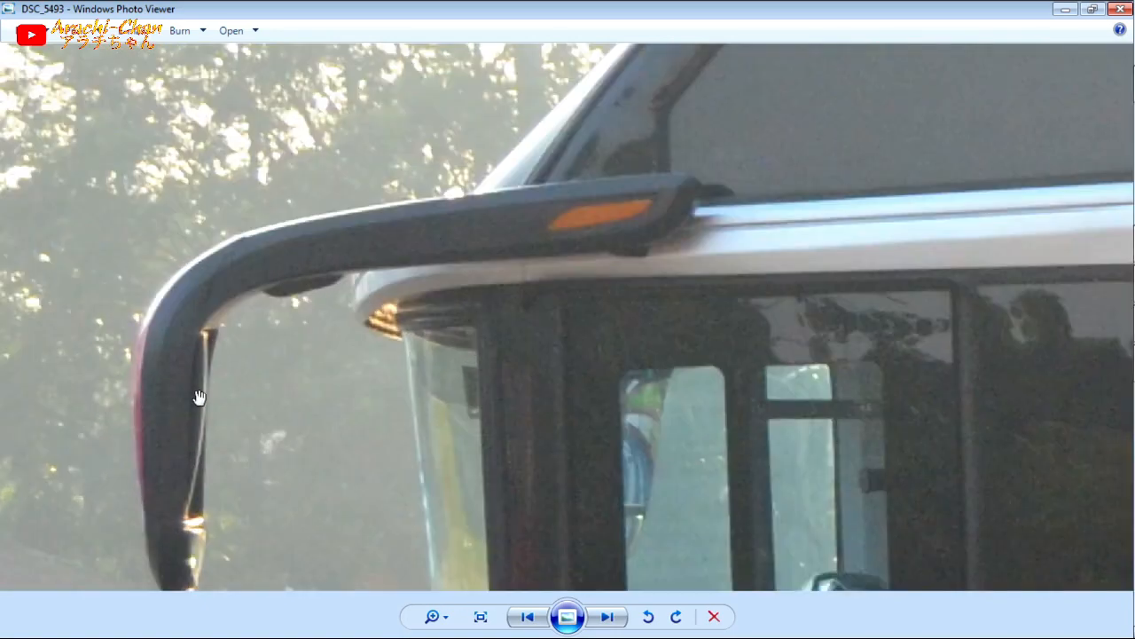
# Return to CorelDRAW and rotate the mirror group clockwise to 355.3 degrees.
pyautogui.click(1113, 289)
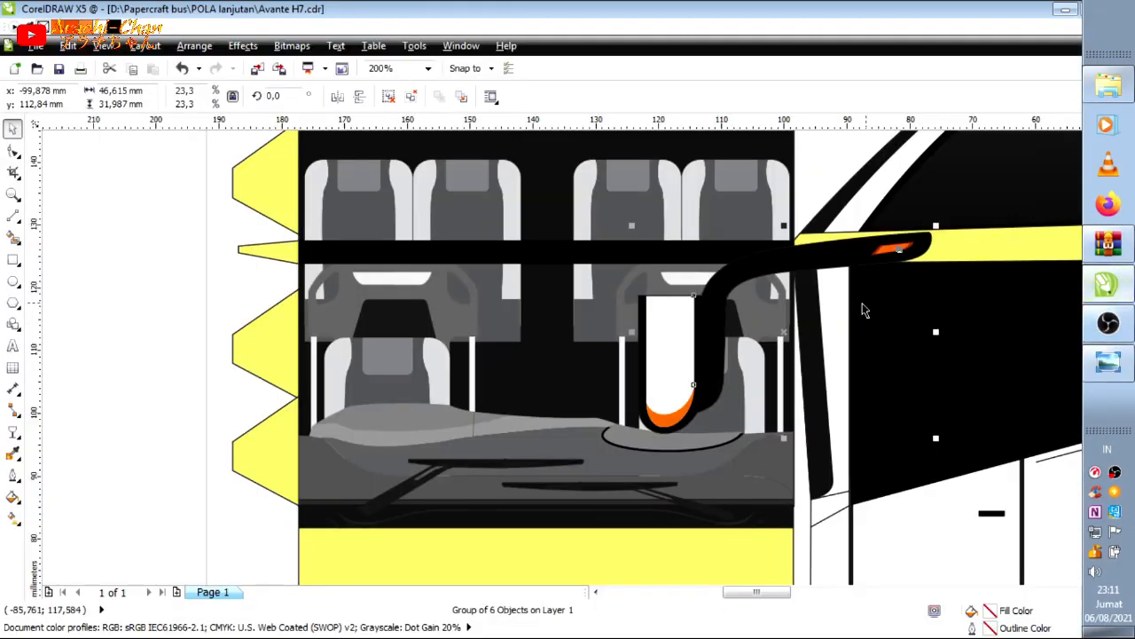
pyautogui.moveTo(630, 435); pyautogui.dragTo(626, 430)
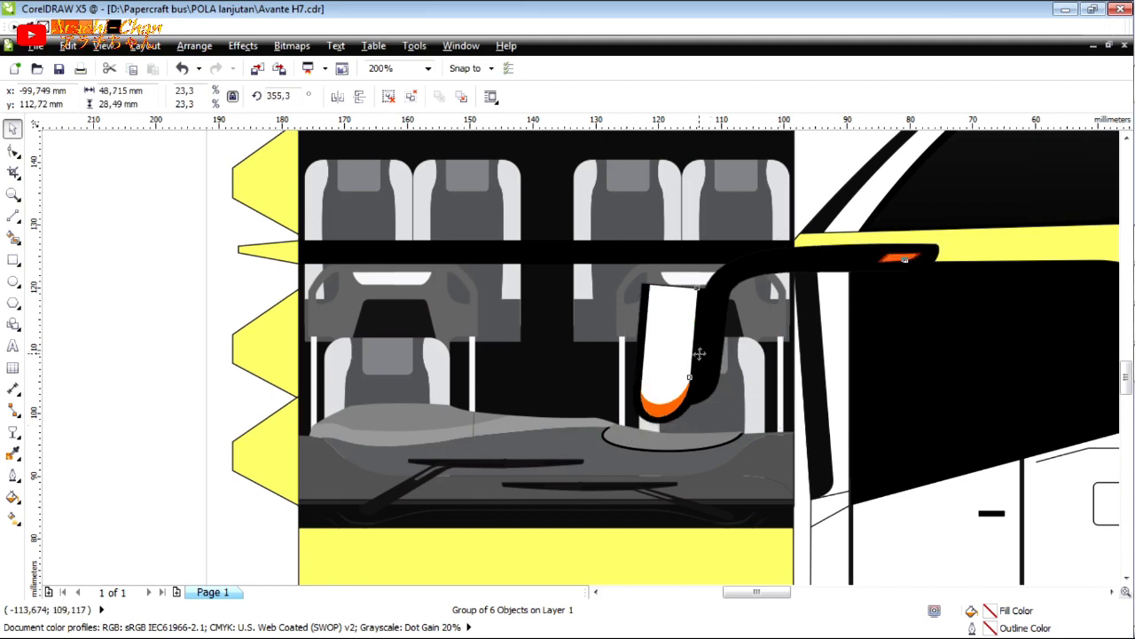
# Scale the mirror group to 22.2% and shift it so its arm aligns with the yellow band beside the windscreen.
pyautogui.moveTo(797, 252); pyautogui.dragTo(789, 239)
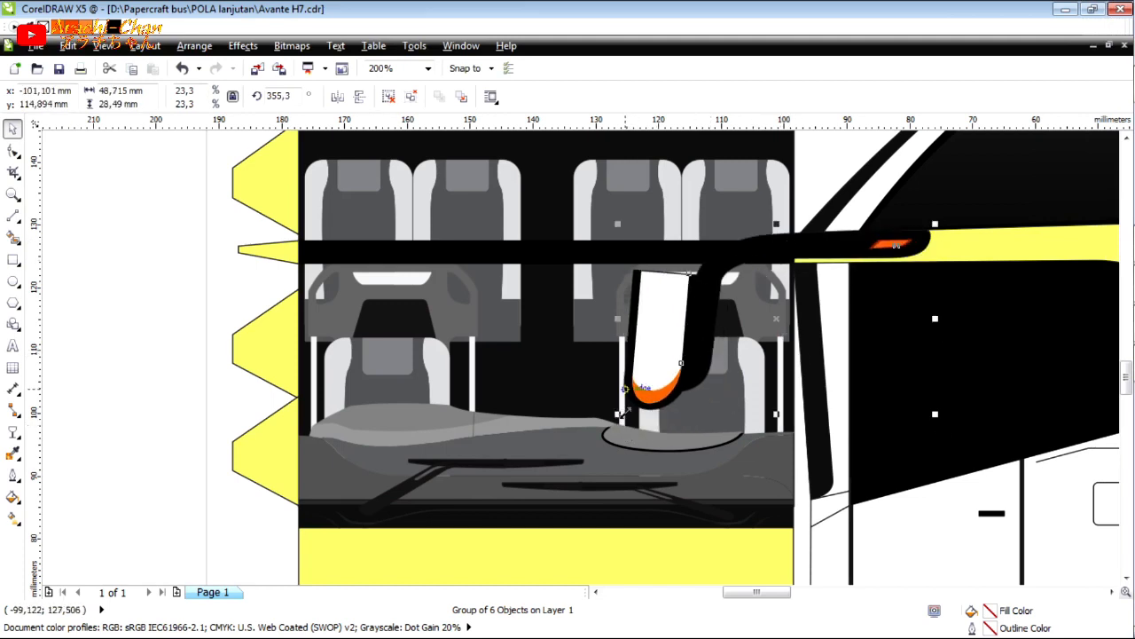
pyautogui.moveTo(625, 412); pyautogui.dragTo(630, 416)
pyautogui.press('Down')
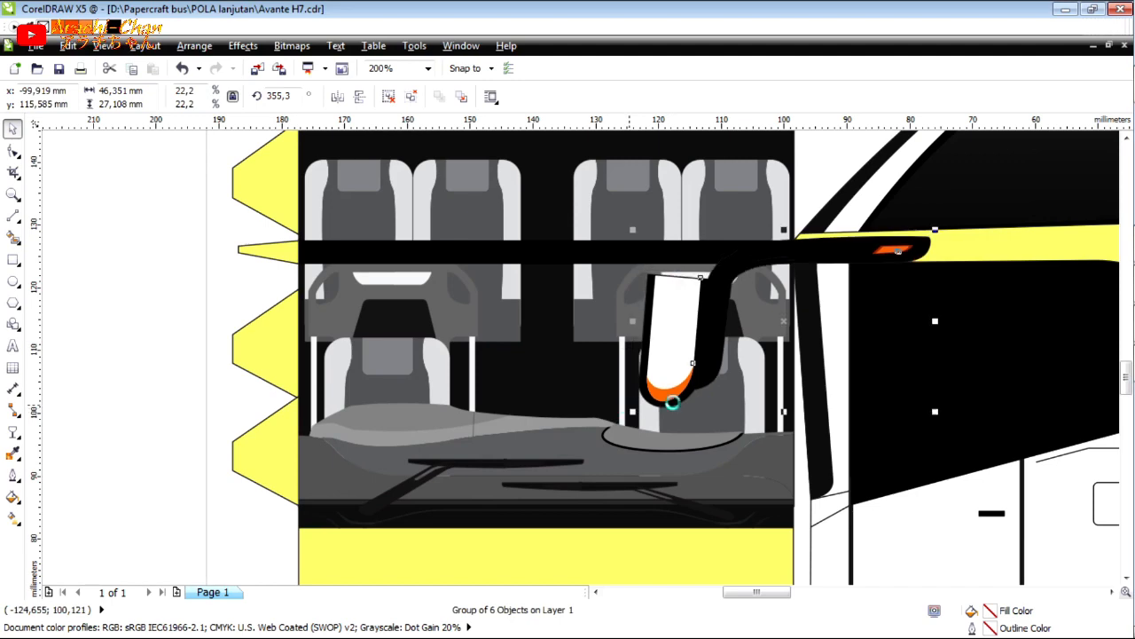
pyautogui.press('Up')
pyautogui.press('Up')
pyautogui.press('Up')
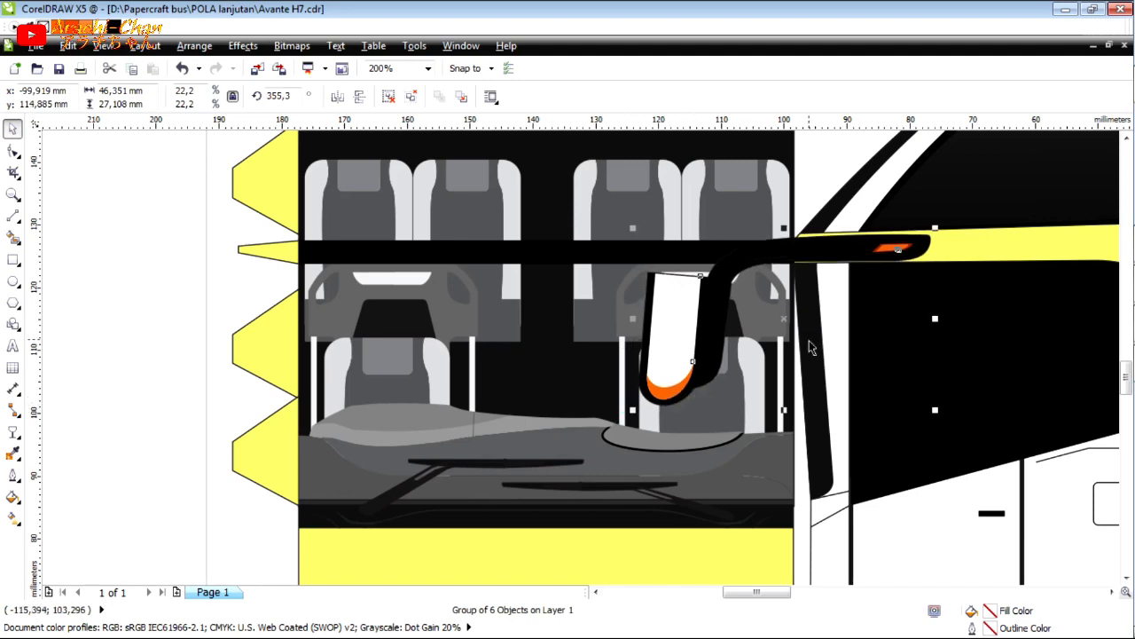
# Switch to the bus photo DSC_5493 in Windows Photo Viewer, examine the mirror arm's shape and placement, and return to CorelDRAW.
pyautogui.click(1109, 366)
pyautogui.click(1109, 366)
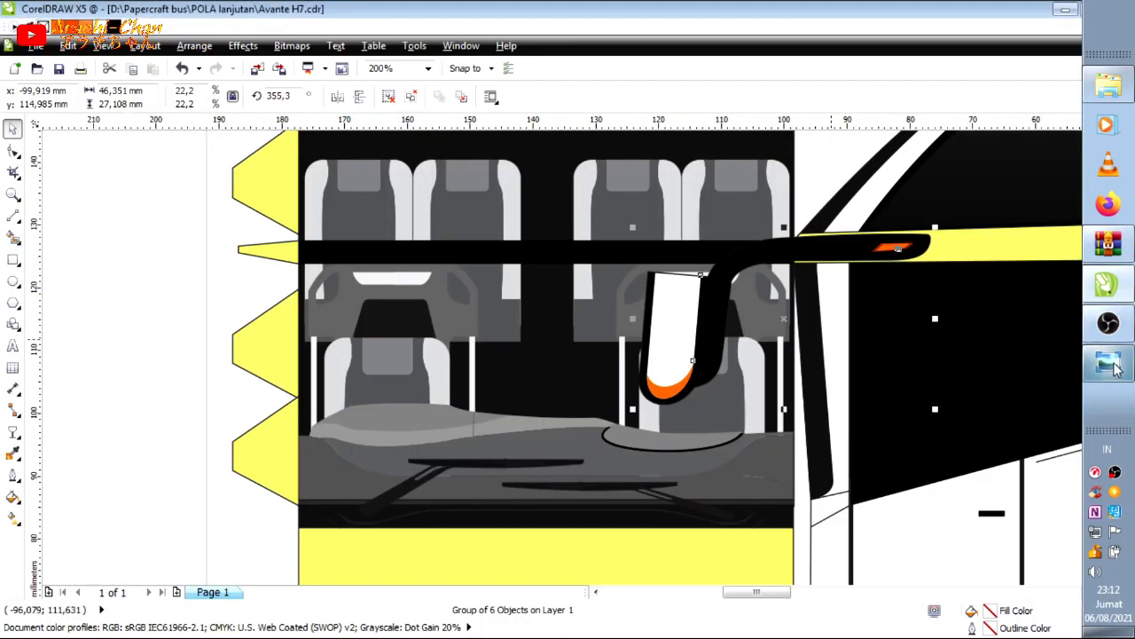
pyautogui.click(1109, 365)
pyautogui.scroll(-2, 631, 324)
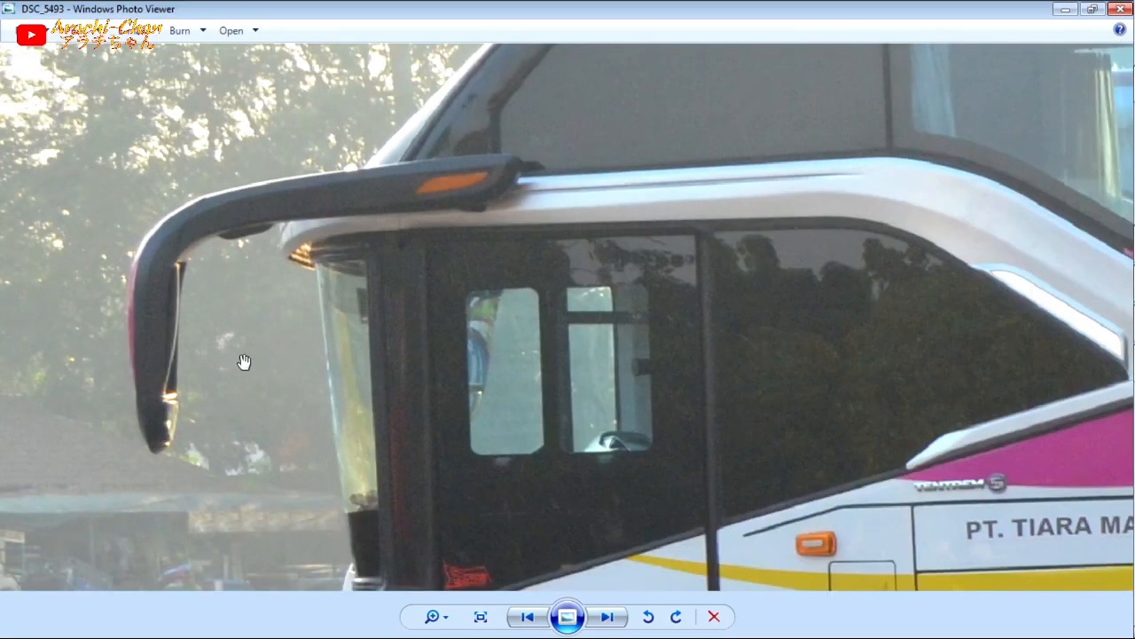
pyautogui.click(1109, 365)
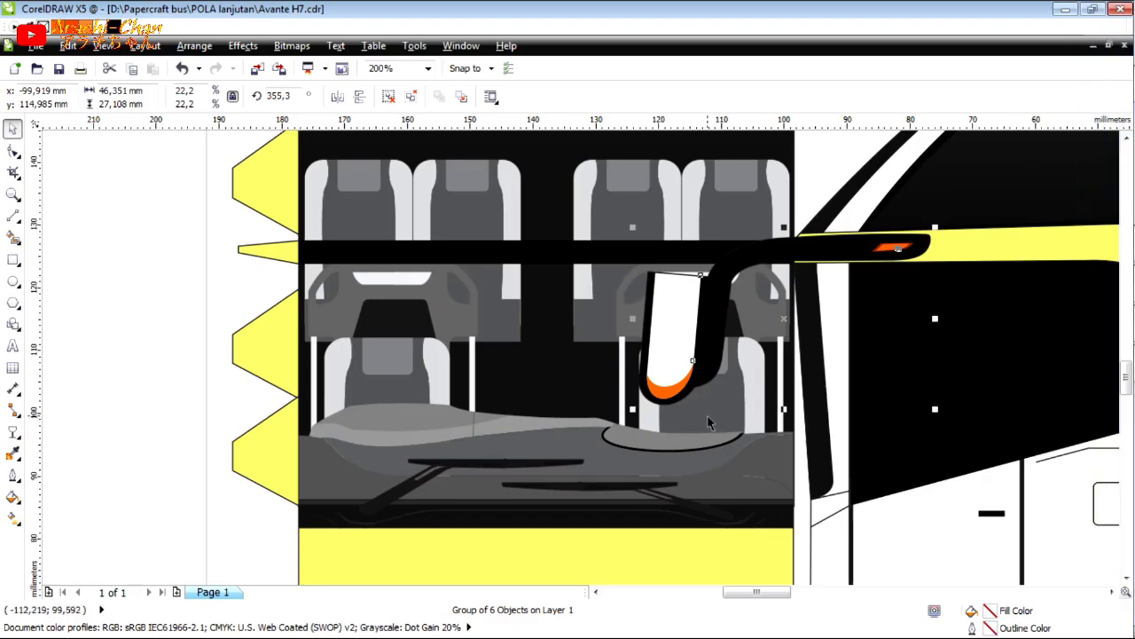
# Move the mirror group off the page above the grey trim piece, place a duplicate beside it, and flip the copy horizontally.
pyautogui.scroll(-4, 747, 435)
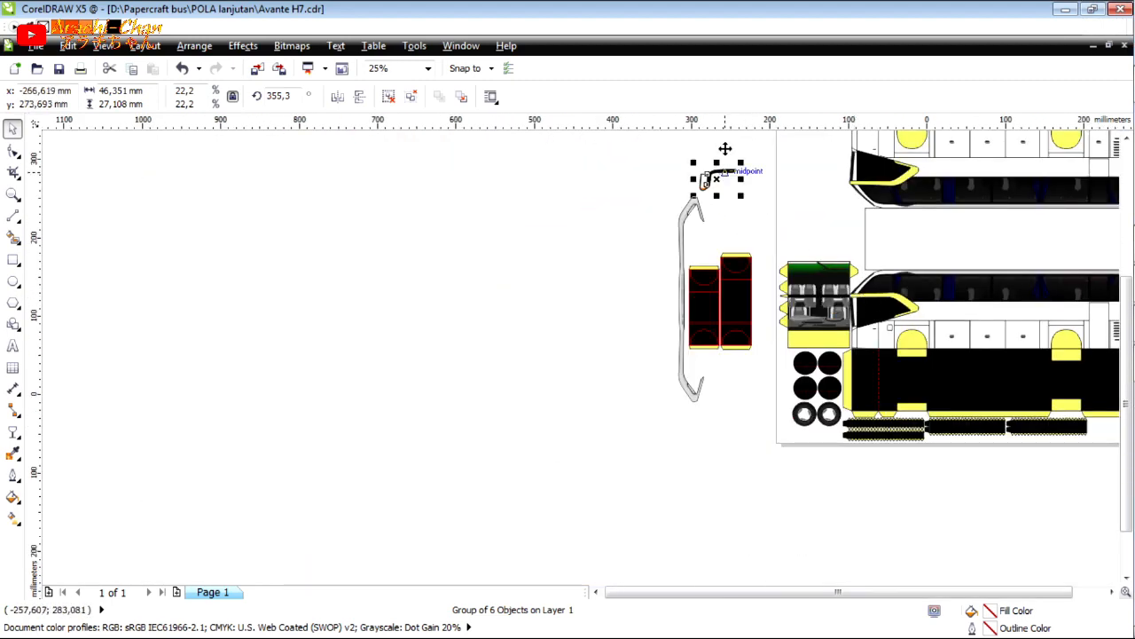
pyautogui.scroll(2, 725, 148)
pyautogui.moveTo(751, 242); pyautogui.dragTo(811, 271)
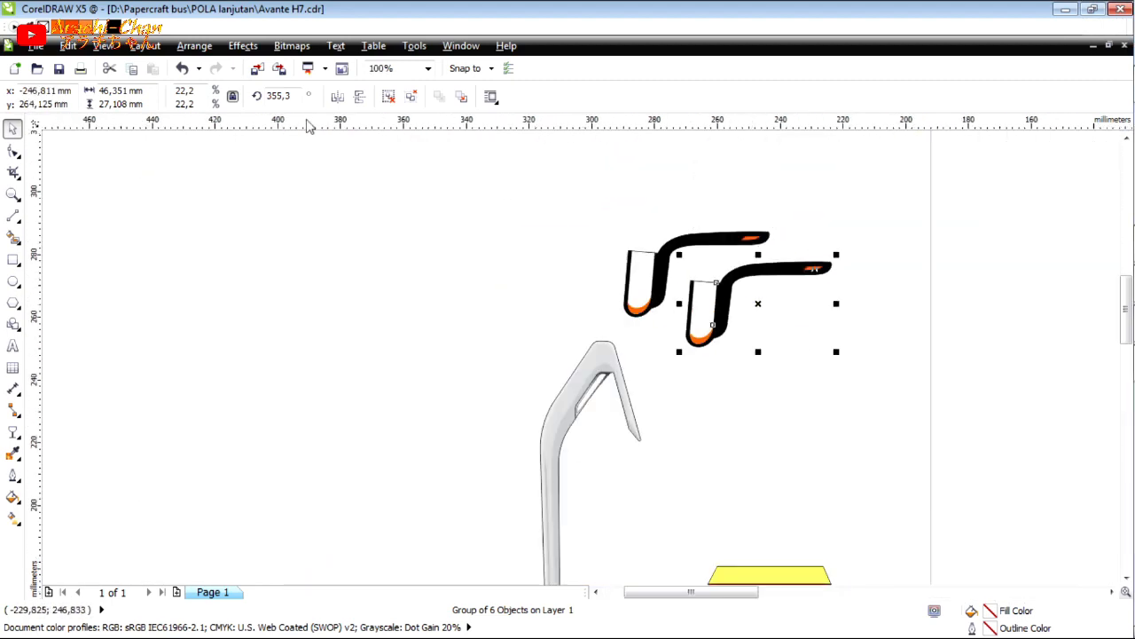
pyautogui.click(337, 96)
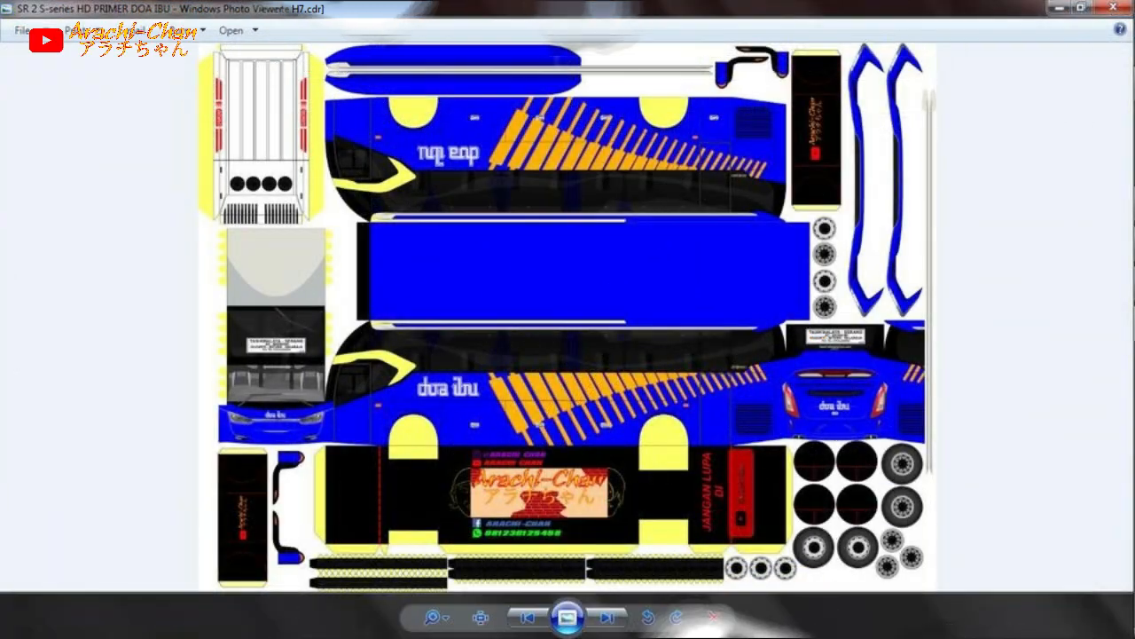